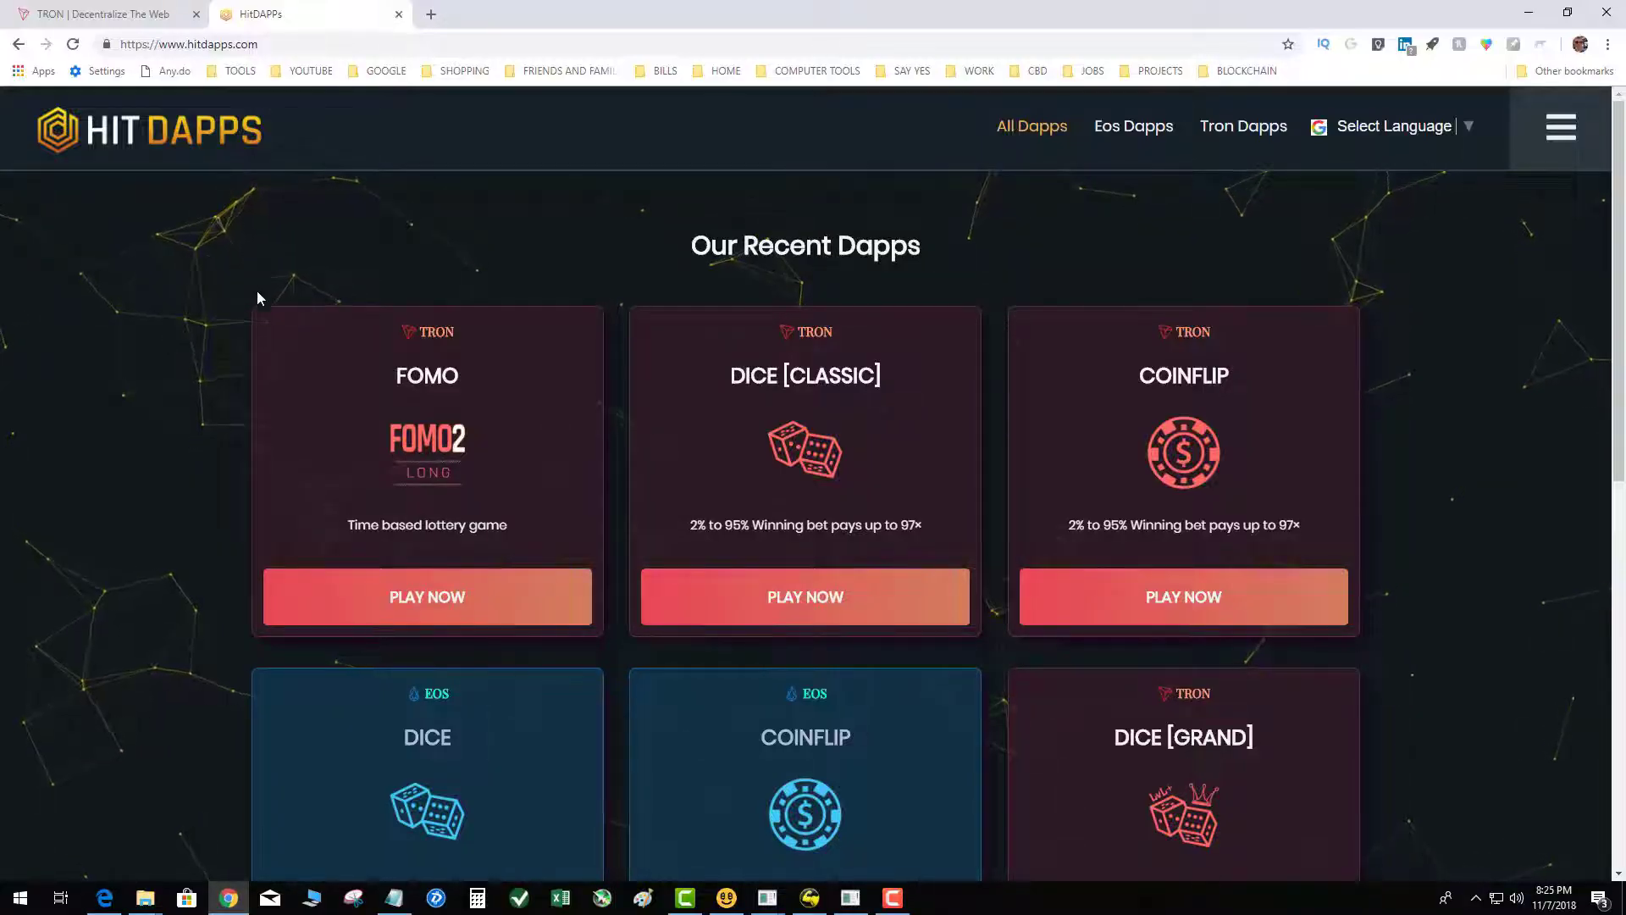
# Step: Open EOS Coinflip from the HitDApps games list and choose the 2 eos bet
pyautogui.scroll(-2, 784, 616)
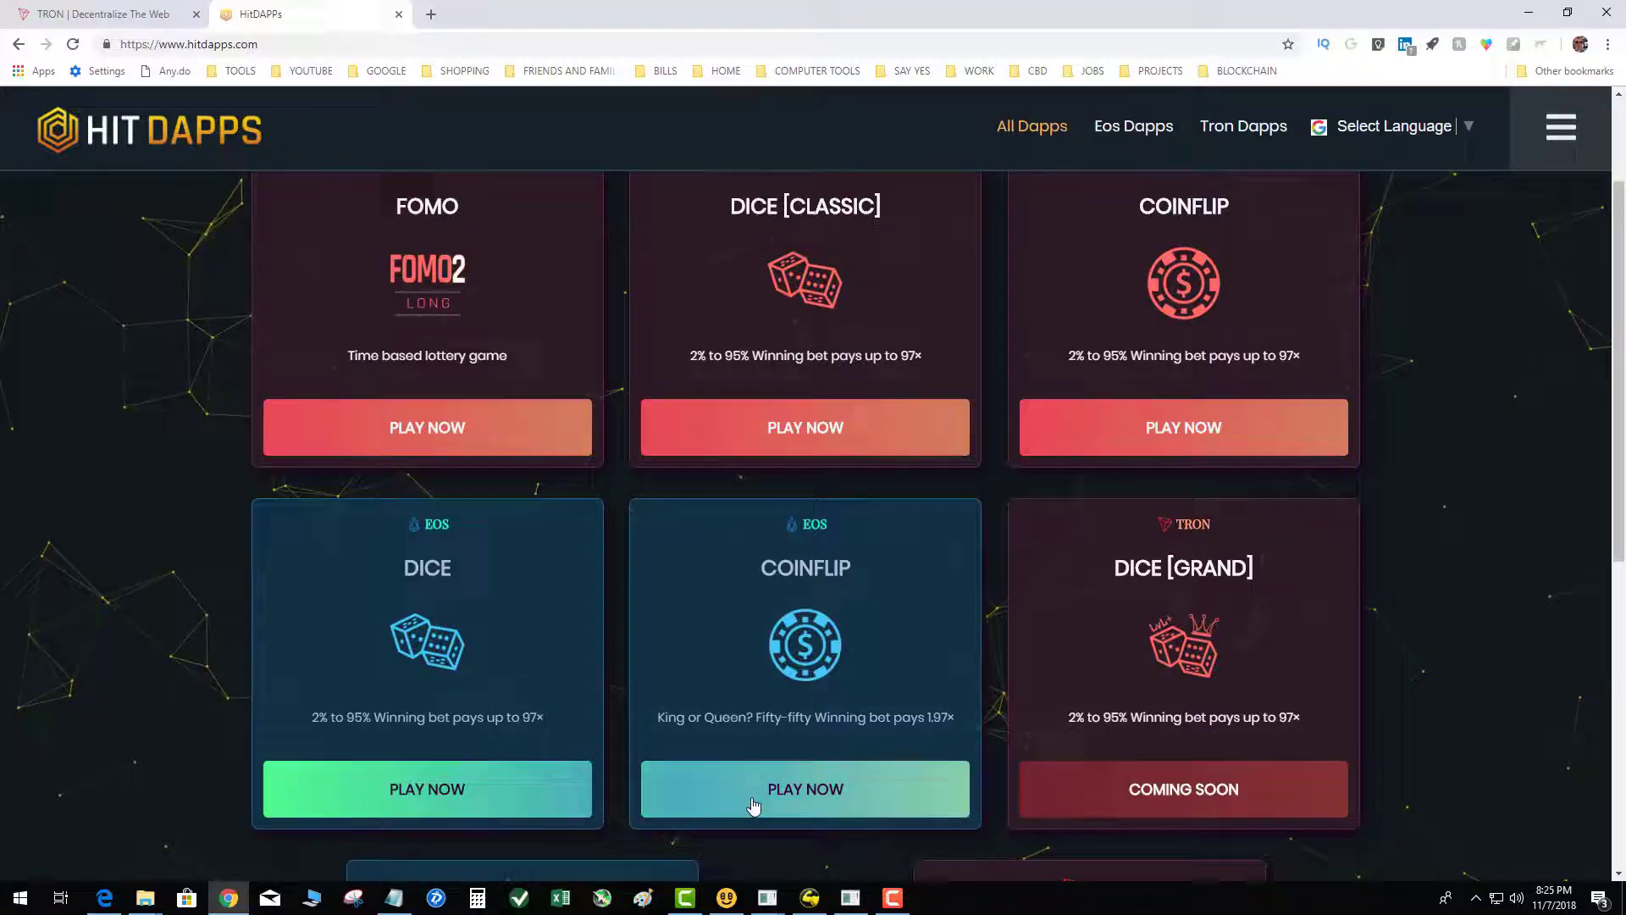
pyautogui.click(755, 796)
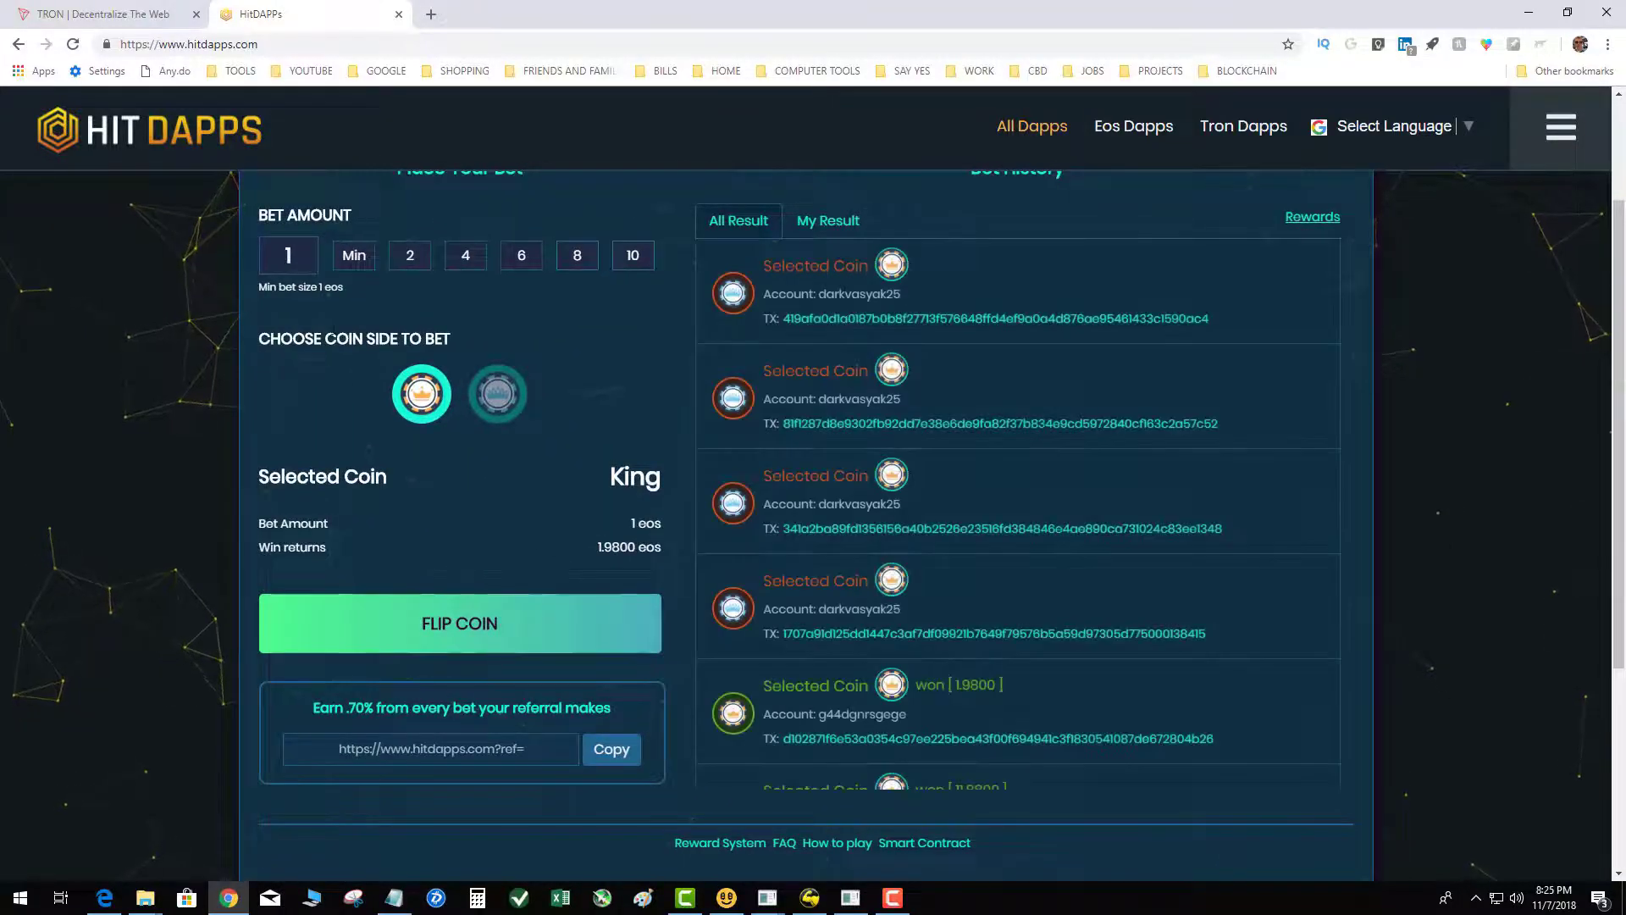
pyautogui.click(413, 260)
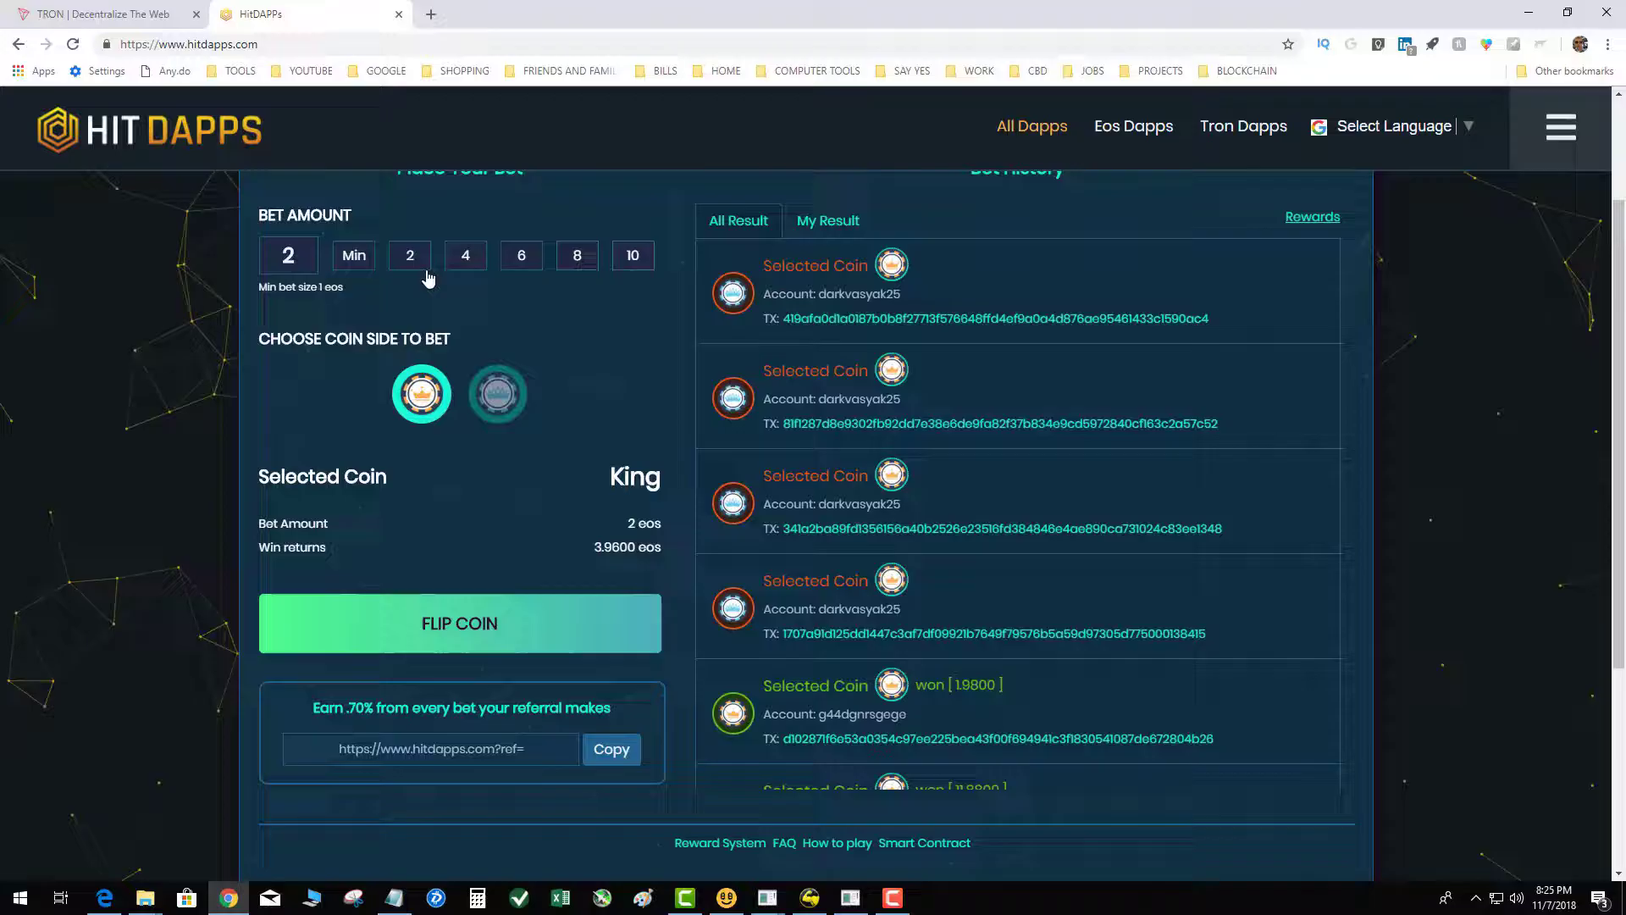
pyautogui.scroll(2, 425, 305)
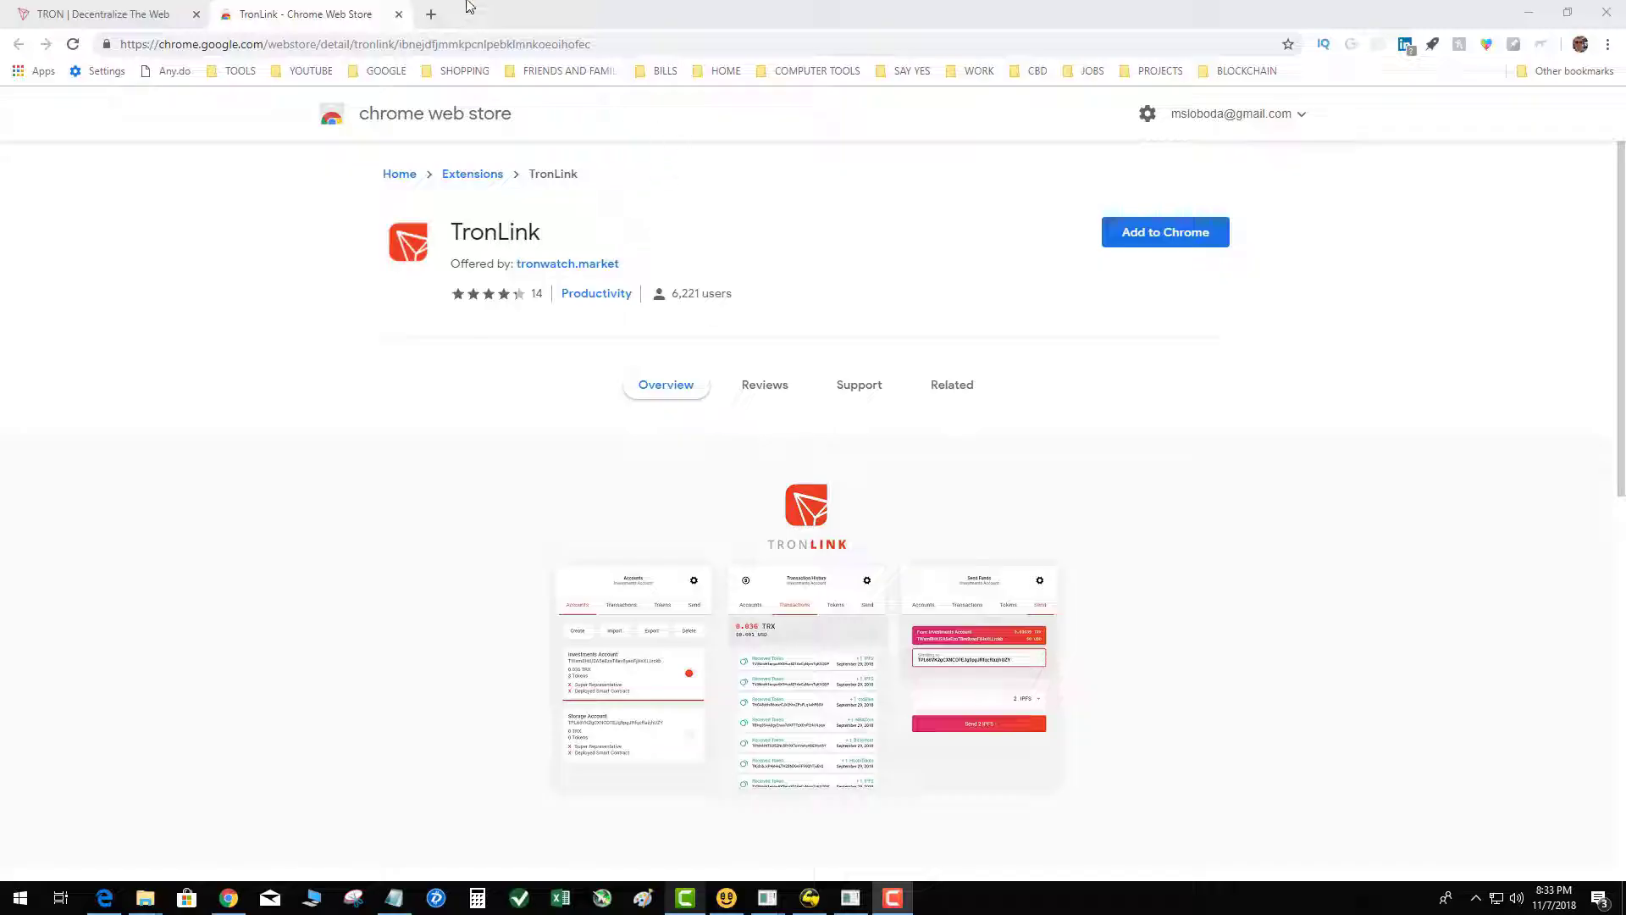
# Step: In a new tab, search Google for the Chrome store and open the Chrome Web Store result
pyautogui.click(433, 16)
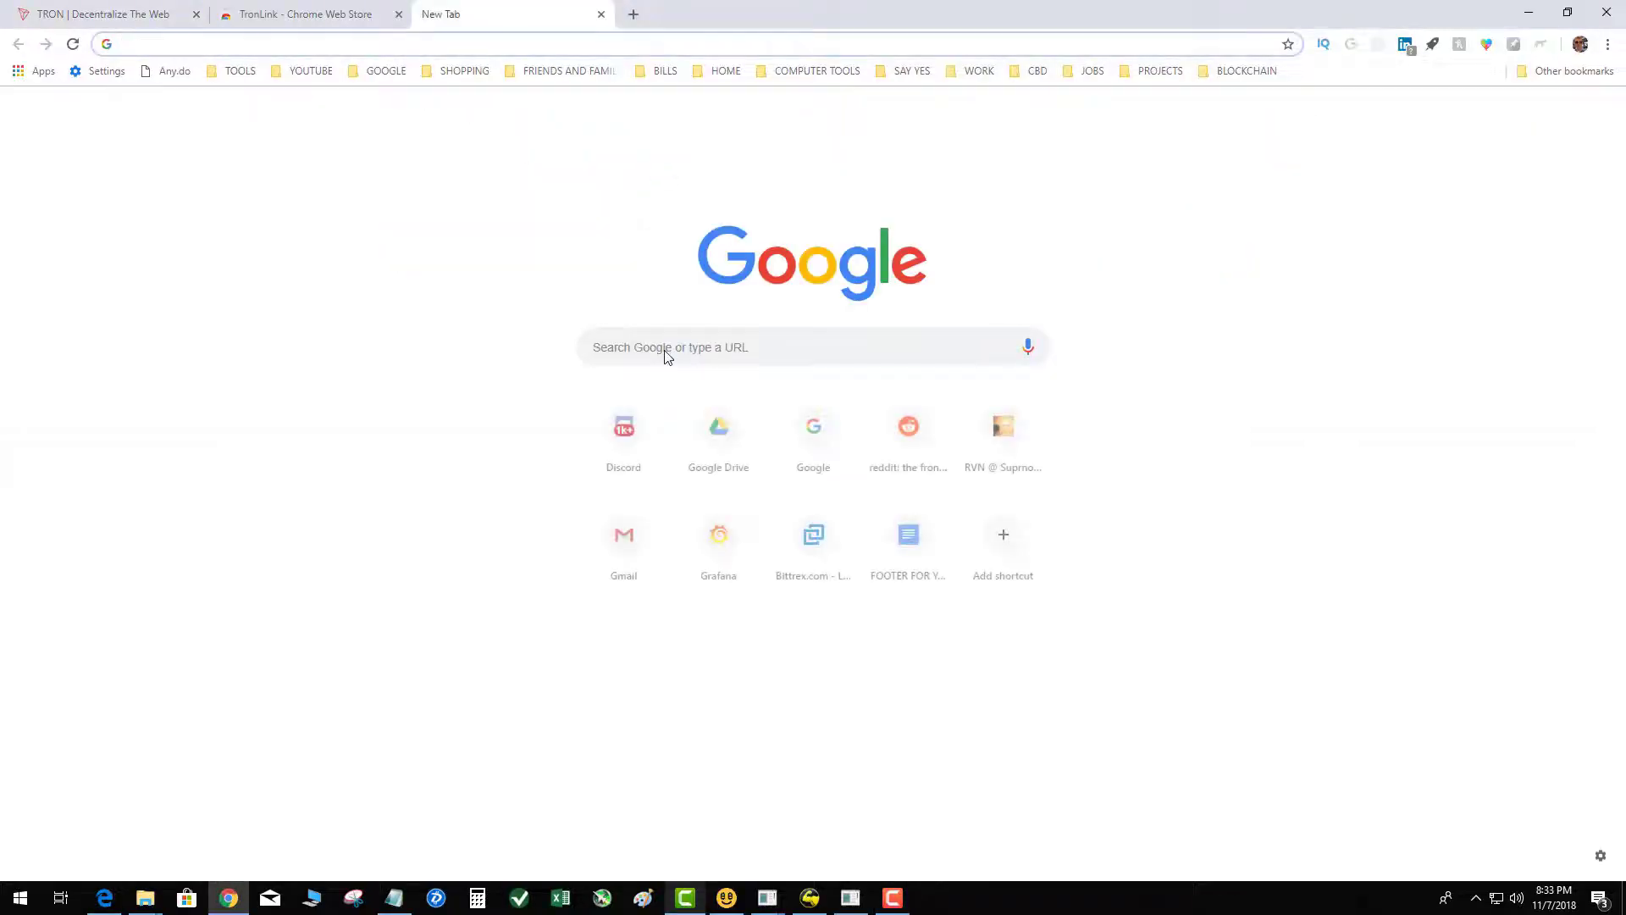
pyautogui.click(666, 350)
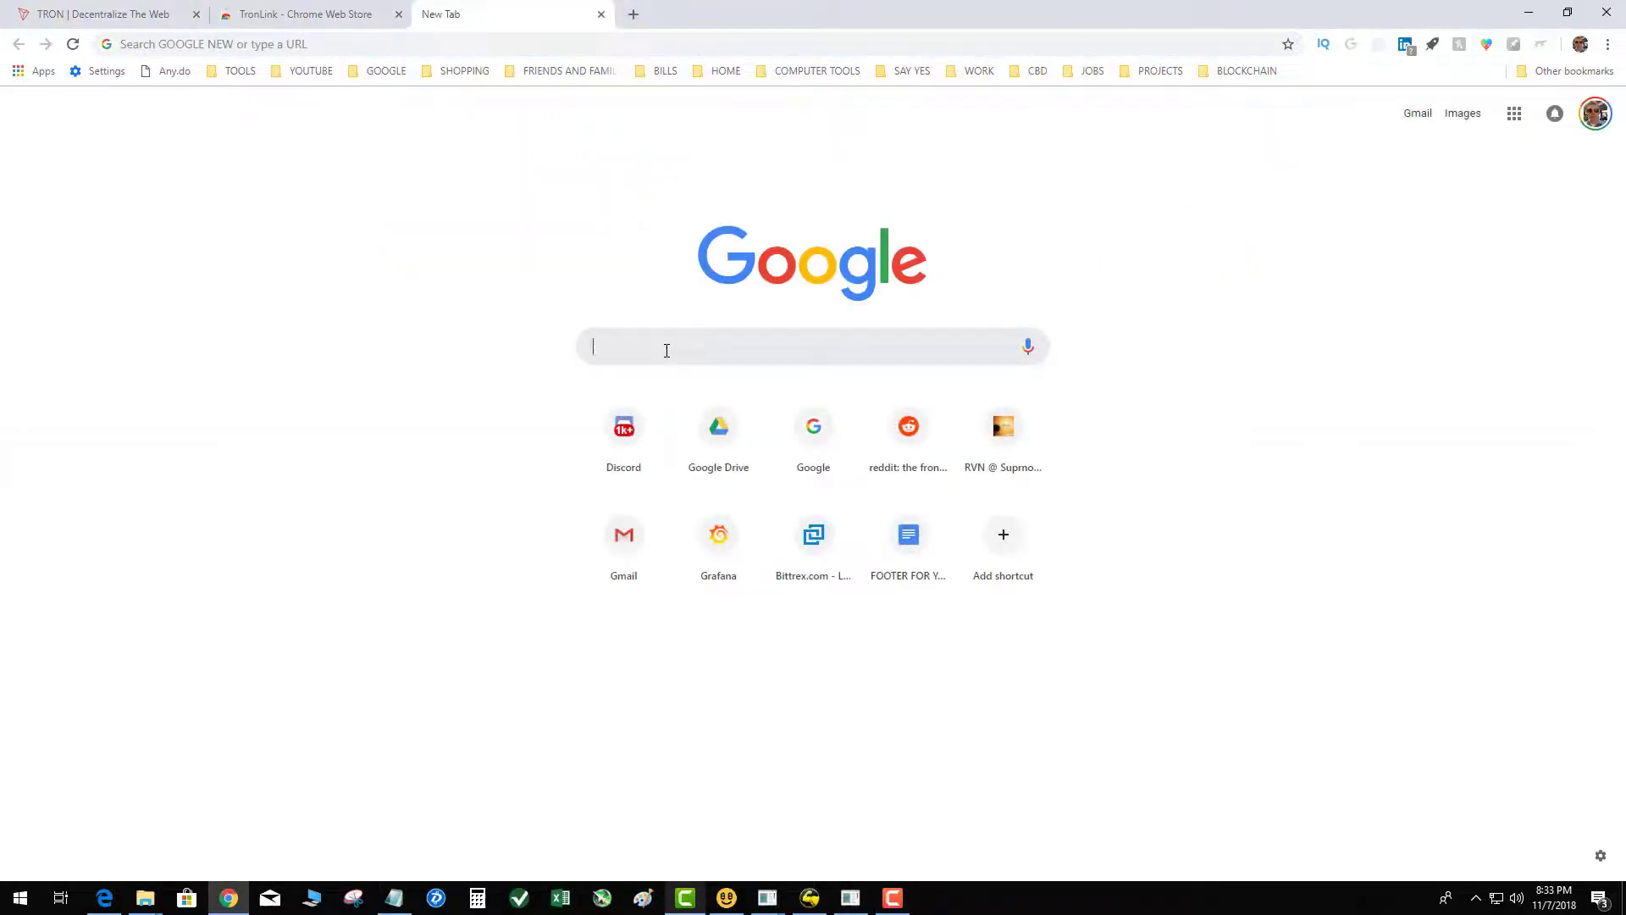
pyautogui.write('go')
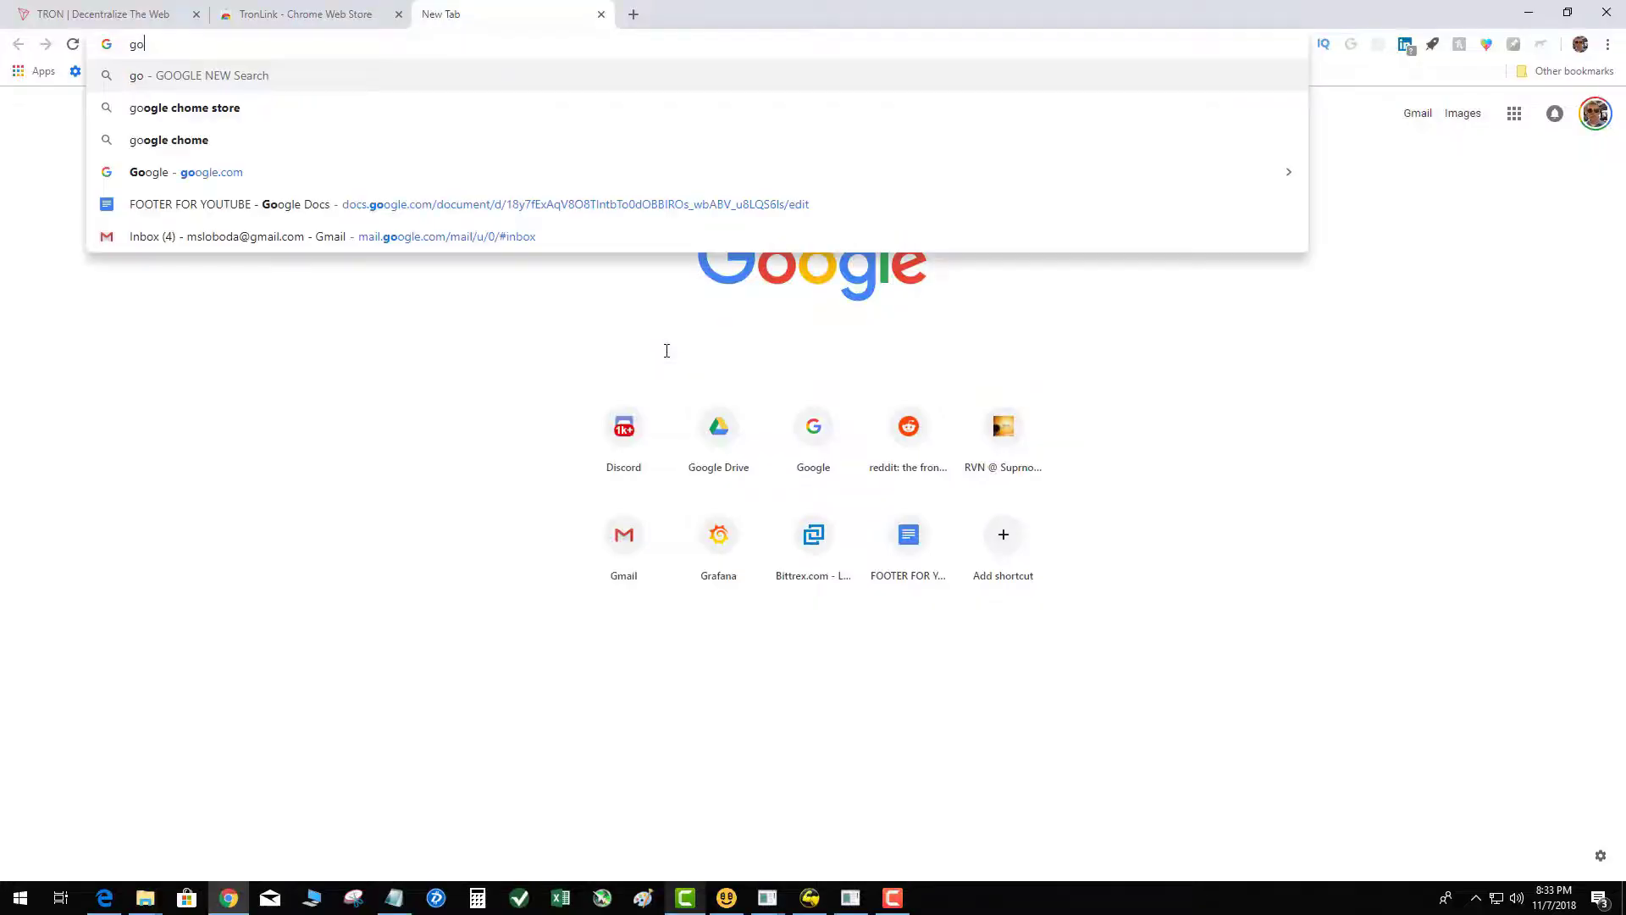
pyautogui.write('ogle cho')
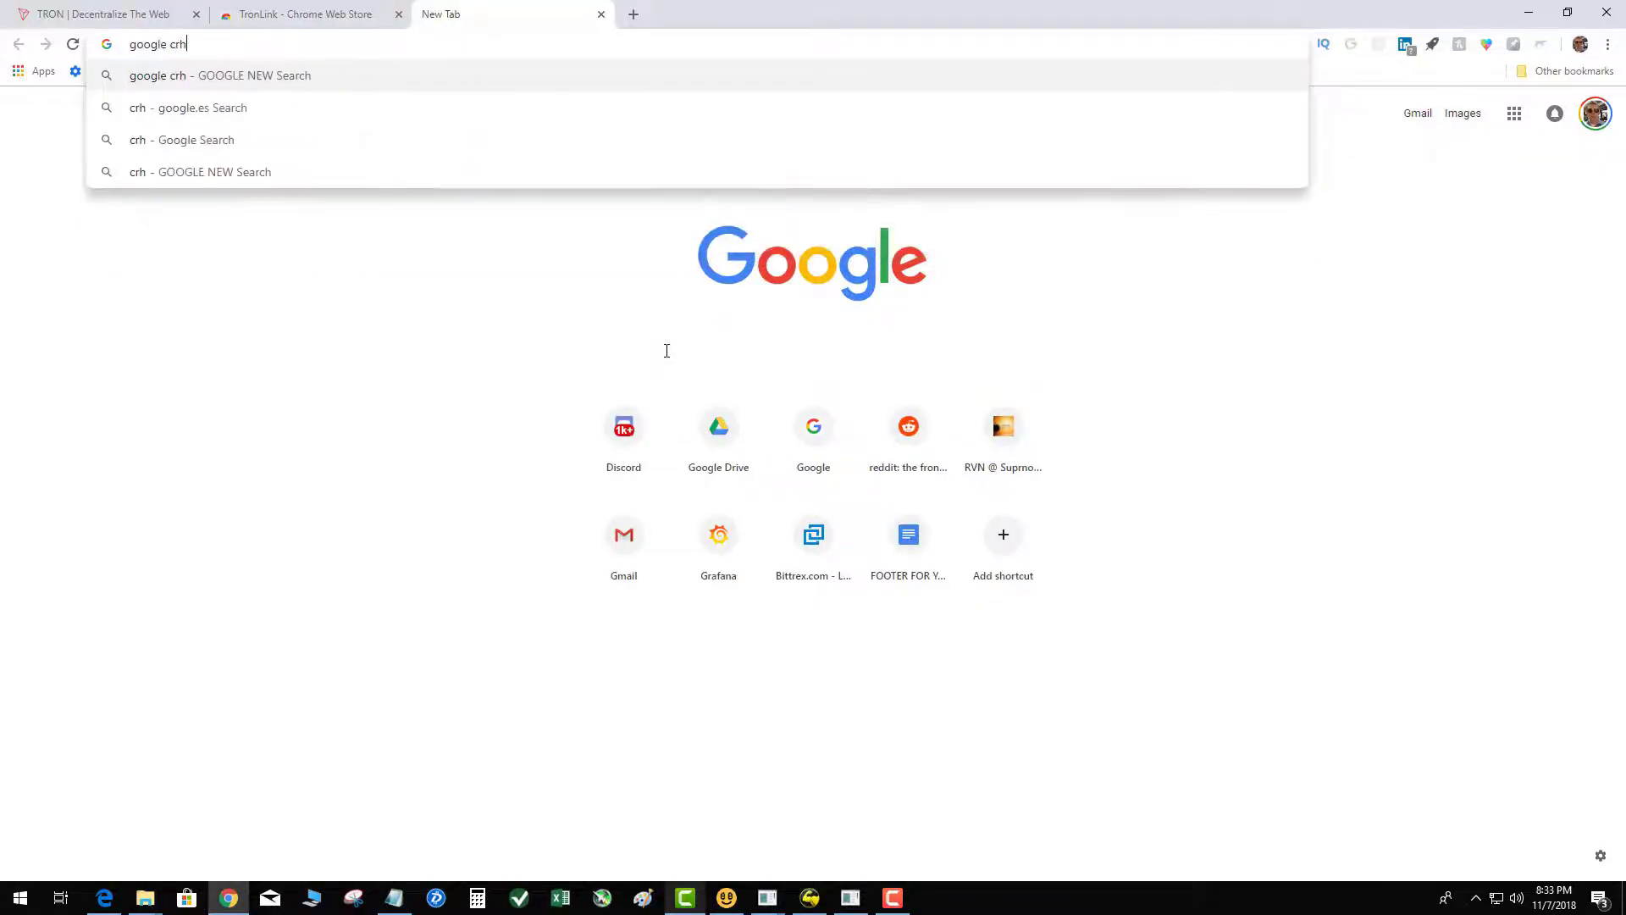
pyautogui.press('Return')
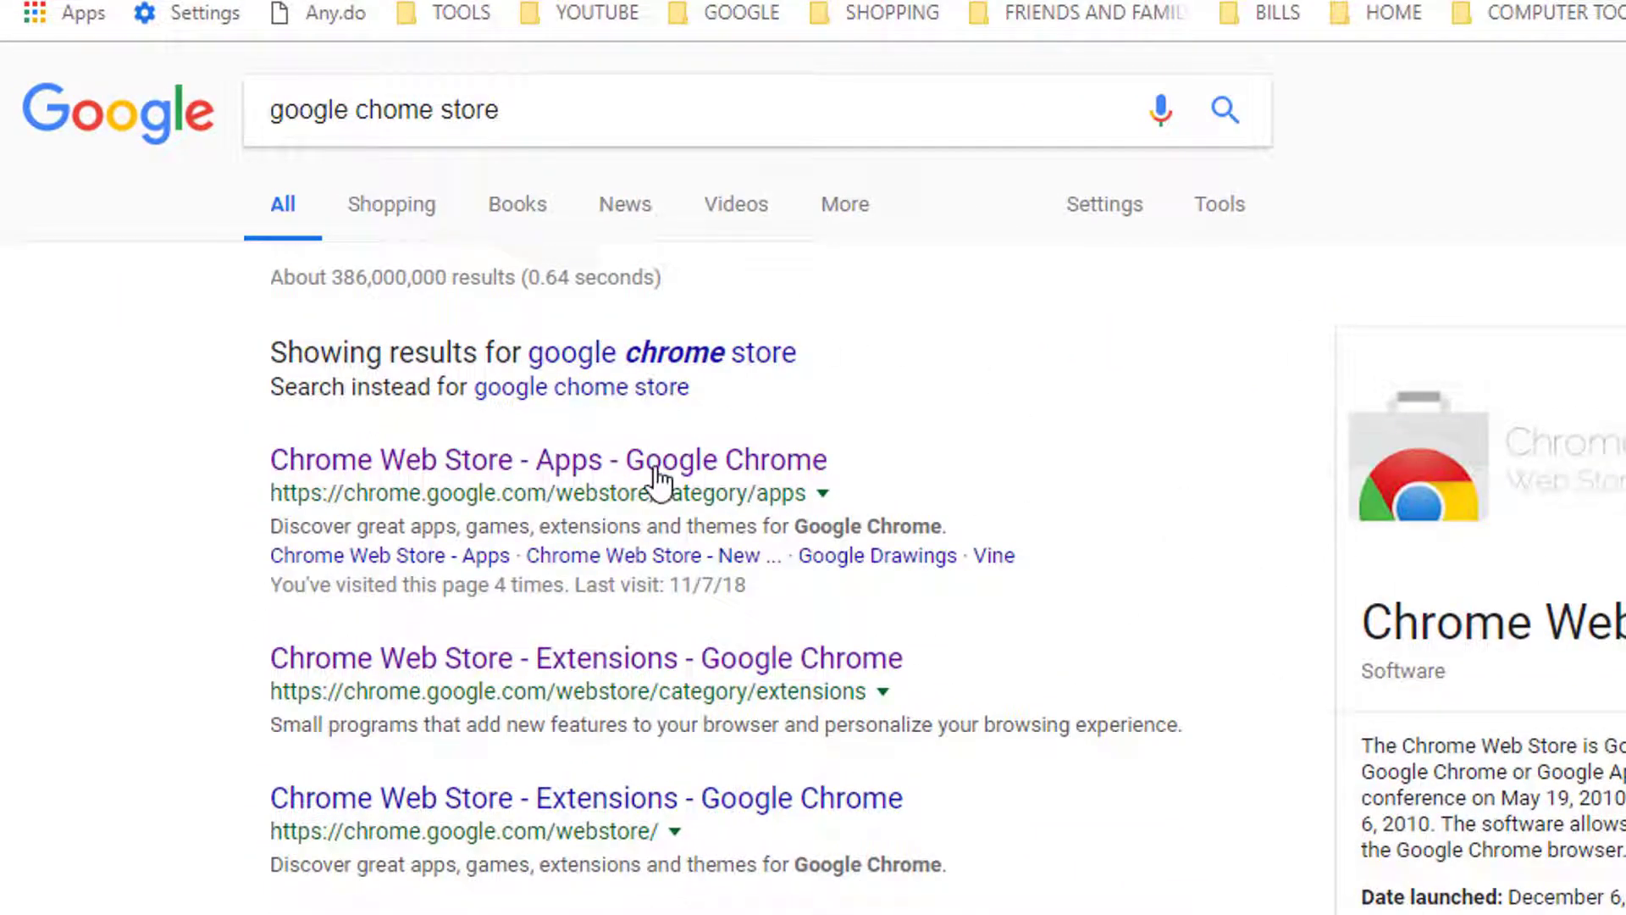
pyautogui.click(684, 463)
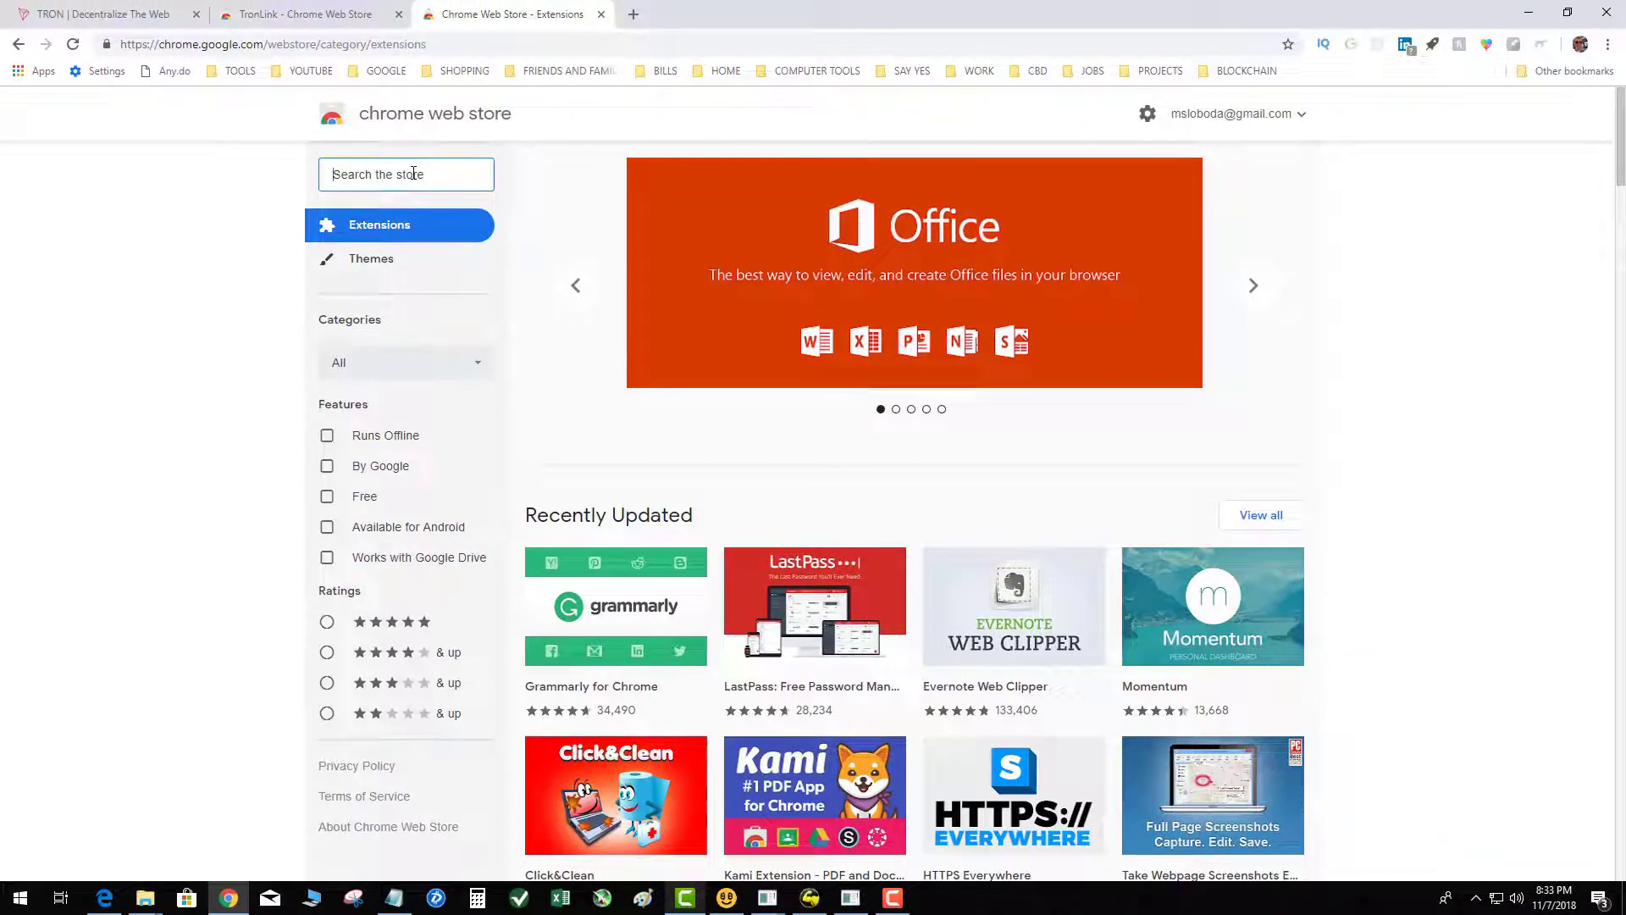
# Step: Search the store for 'tronlink', open its listing, and add the extension to Chrome
pyautogui.write('tronlink')
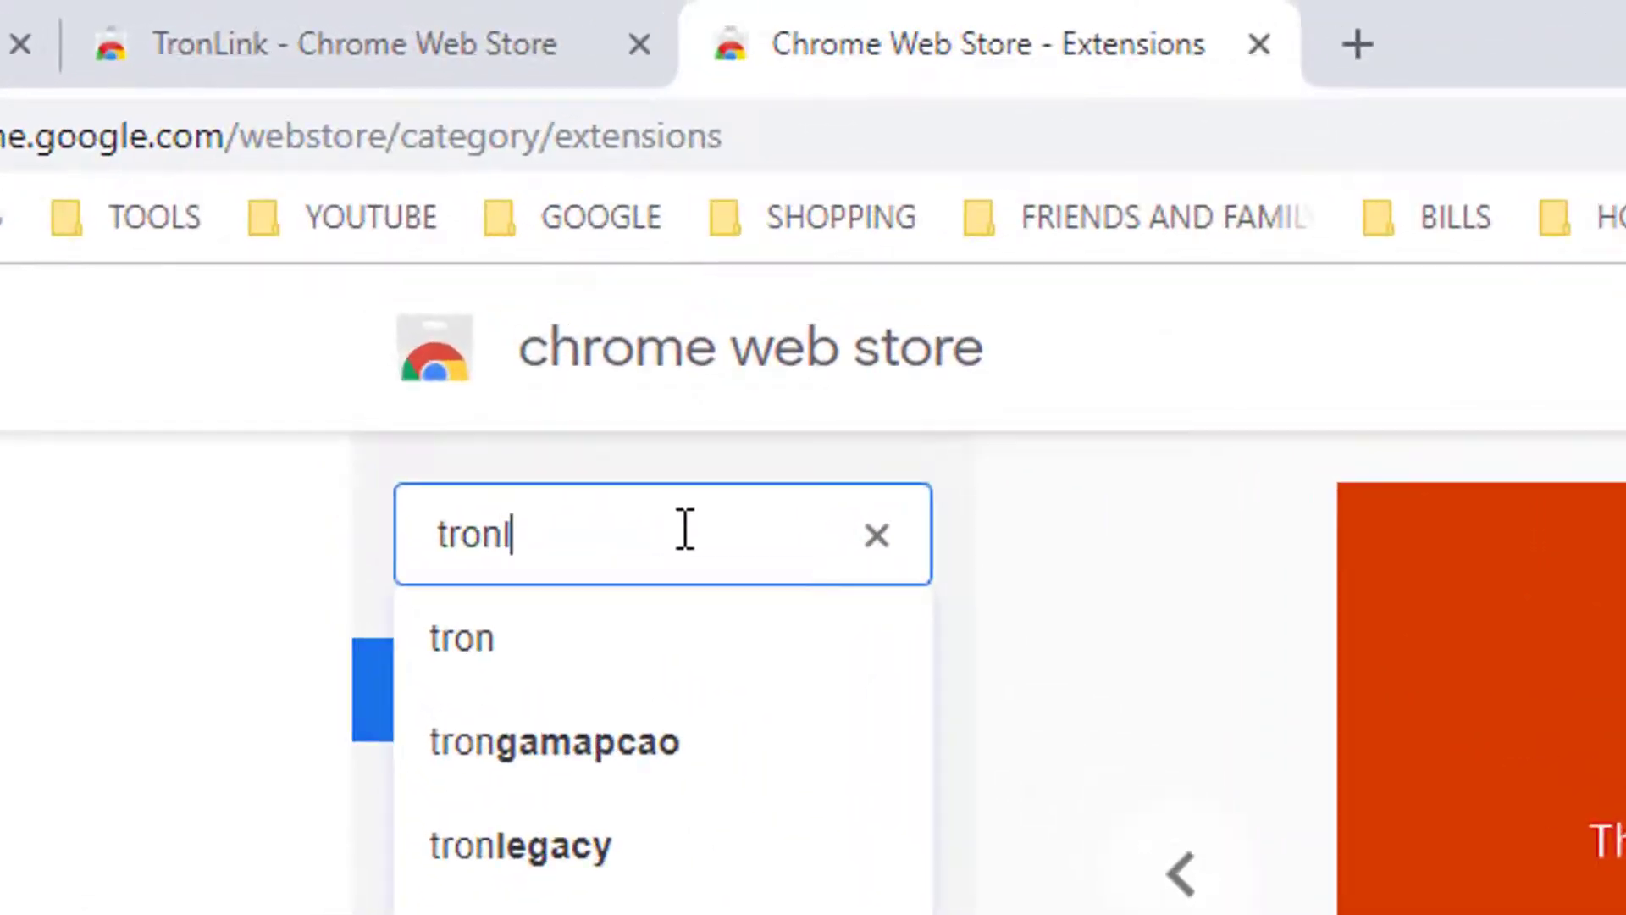
pyautogui.press('Return')
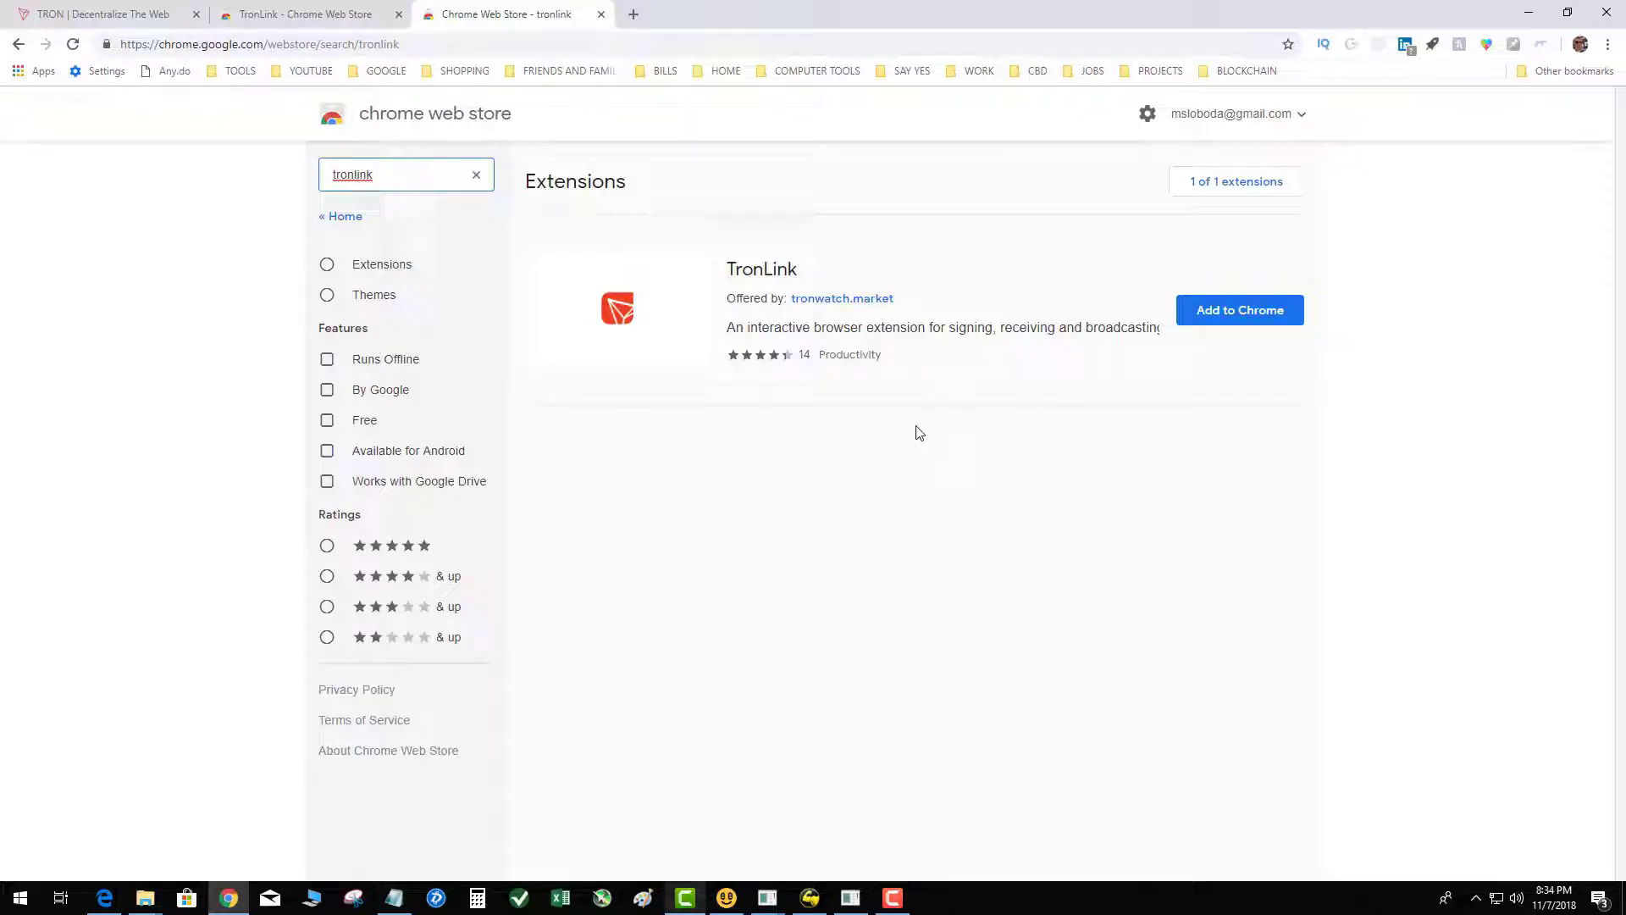
pyautogui.click(620, 317)
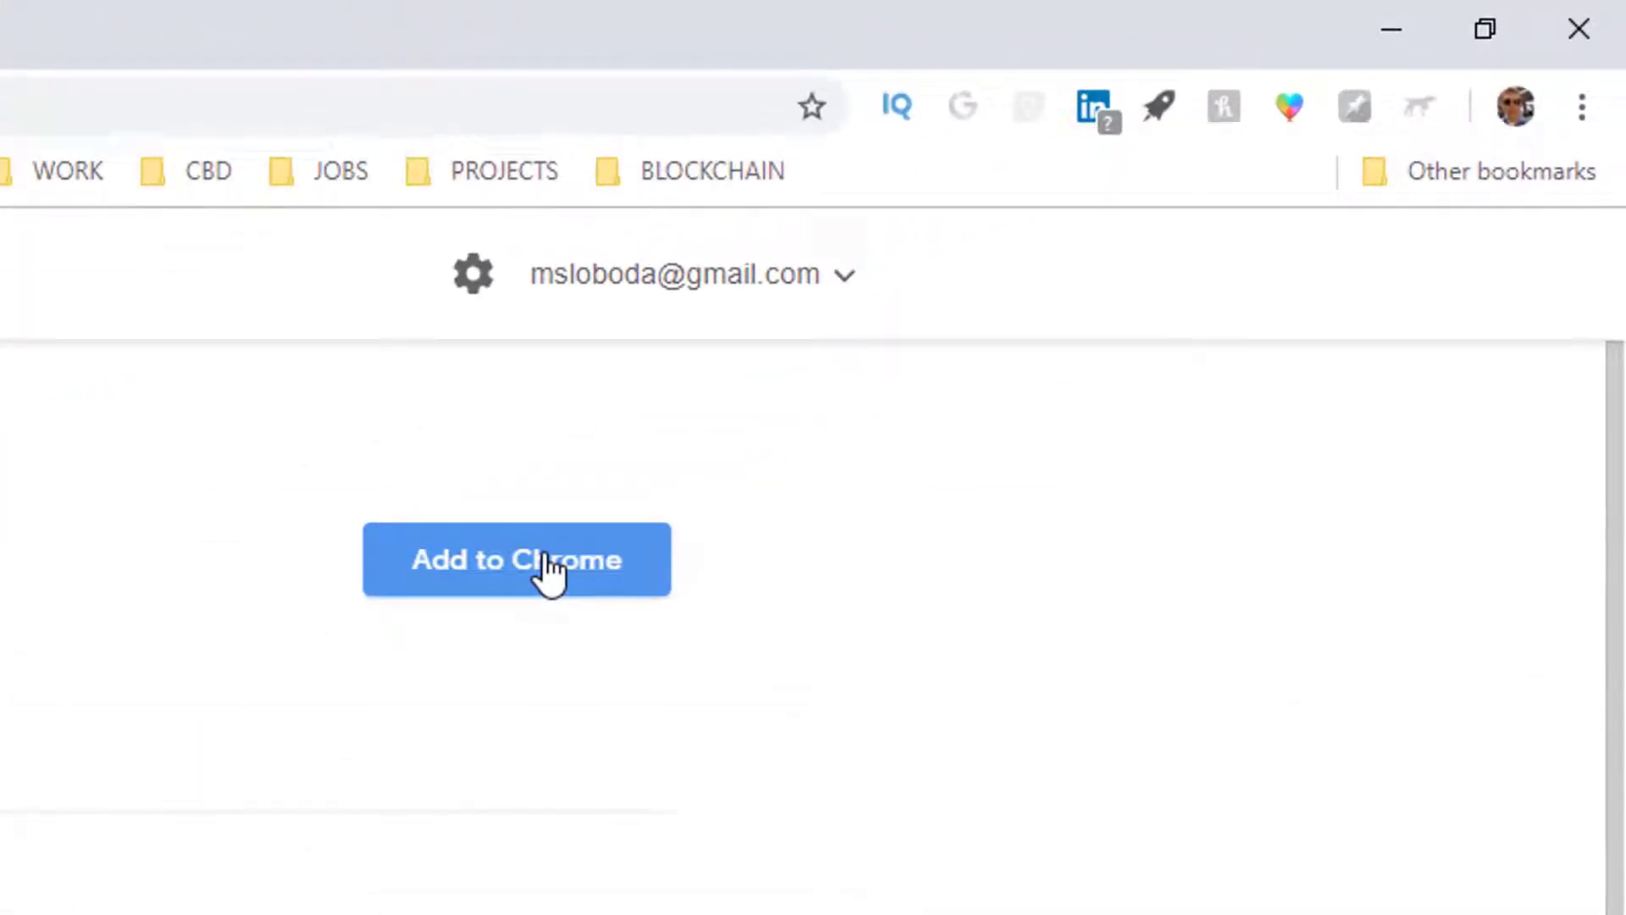
pyautogui.click(614, 532)
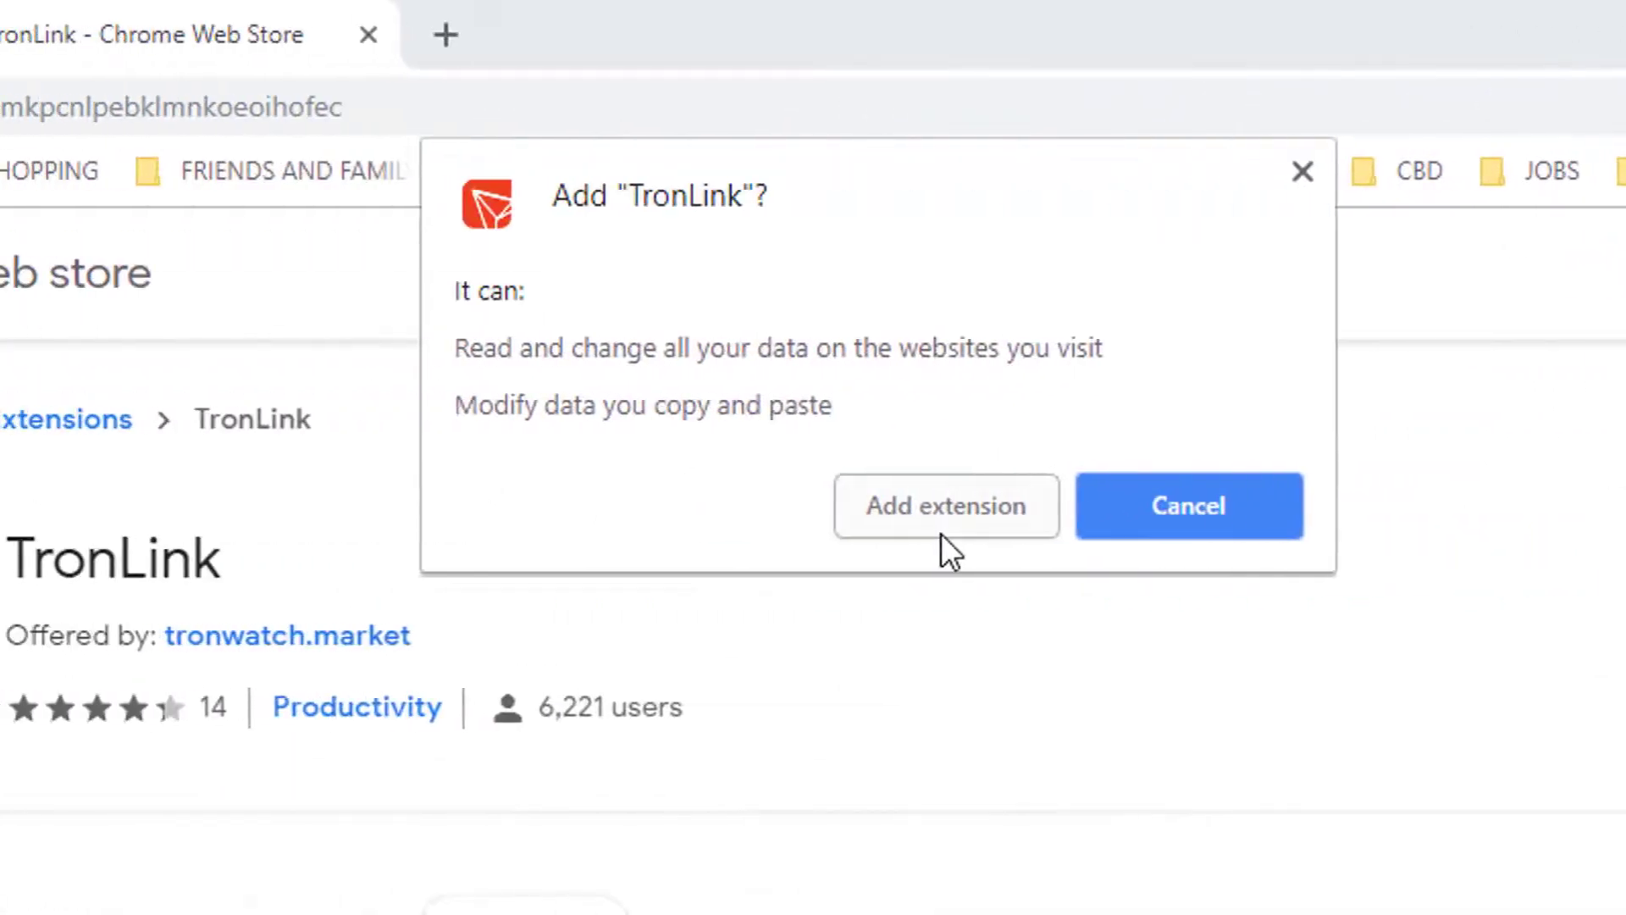
pyautogui.click(413, 525)
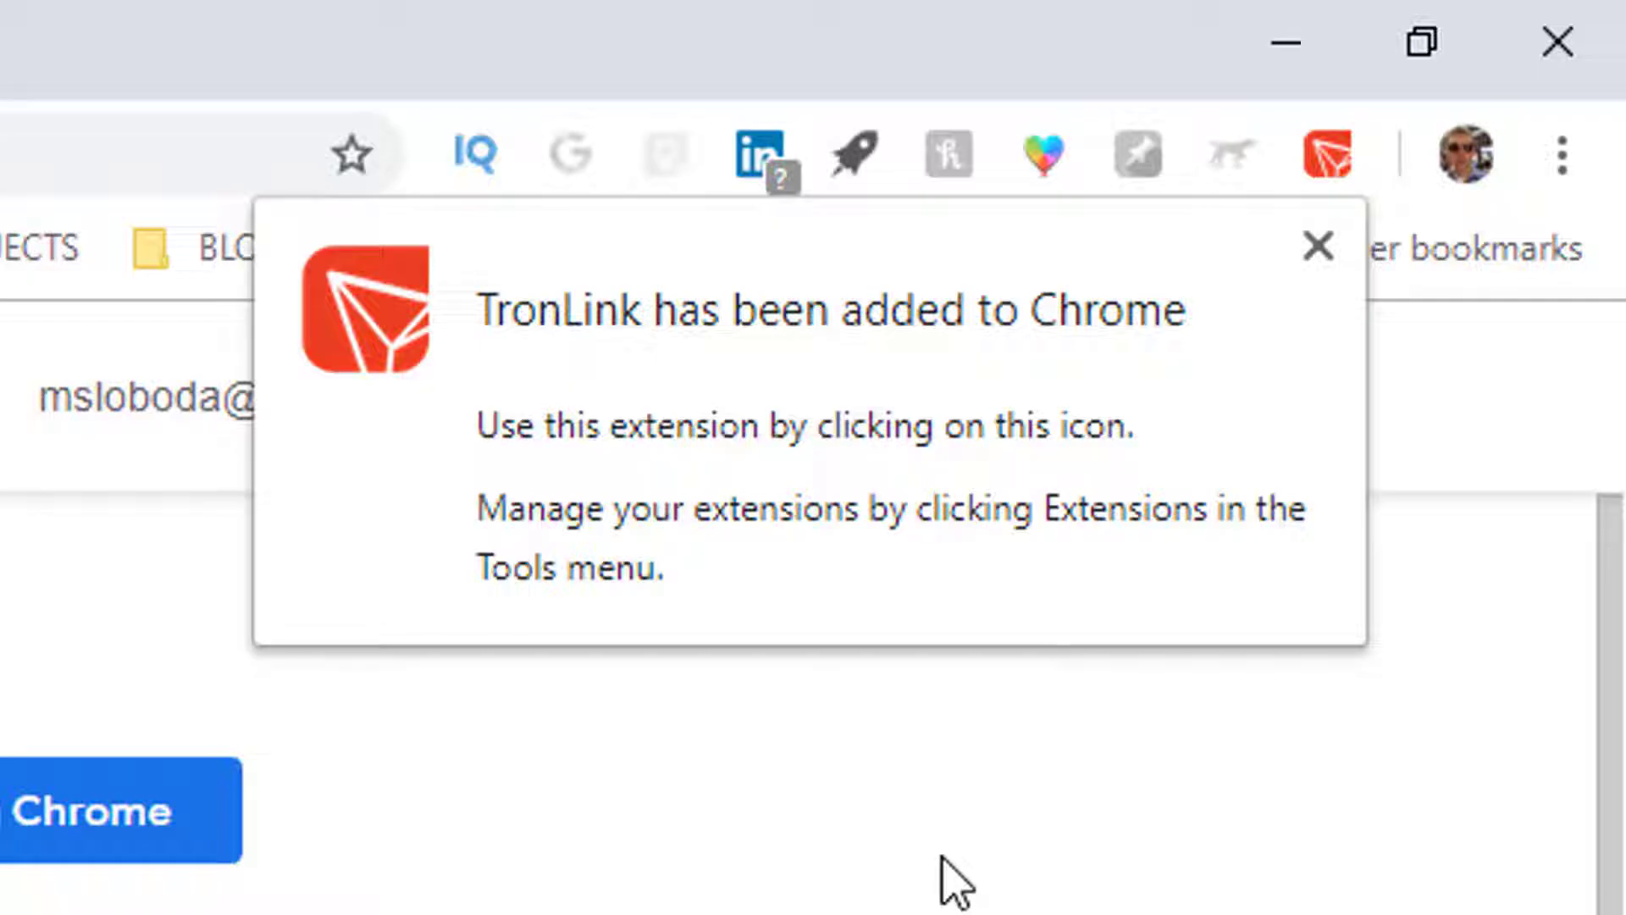
pyautogui.click(1317, 247)
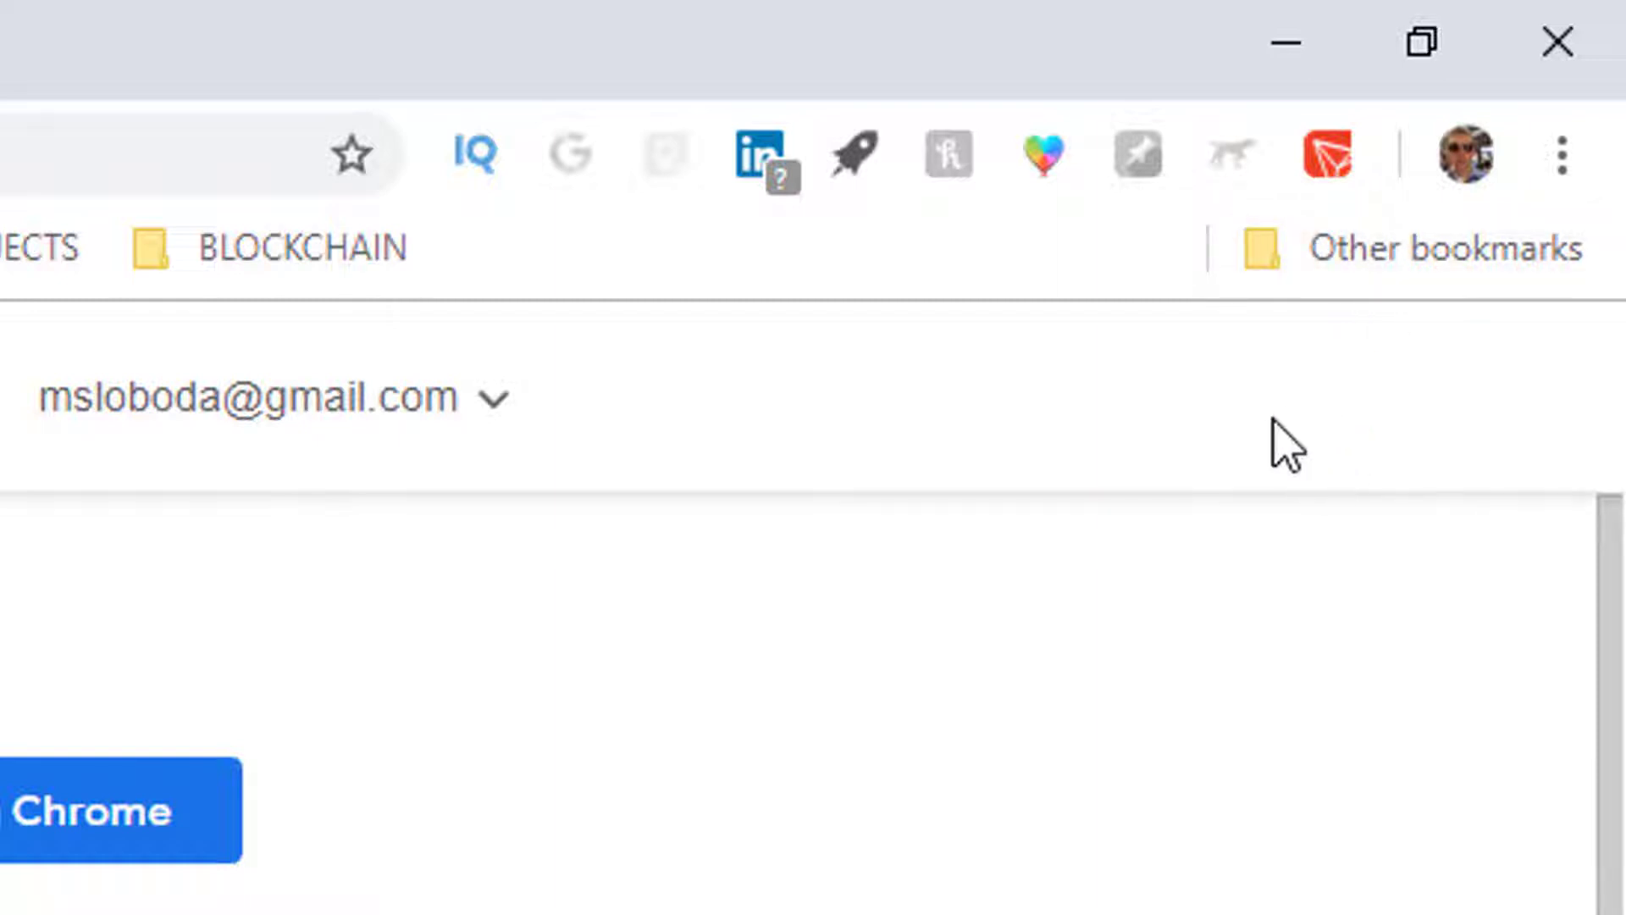
# Step: Open the TronLink popup's wallet password setup, then open a new browser tab
pyautogui.click(1329, 156)
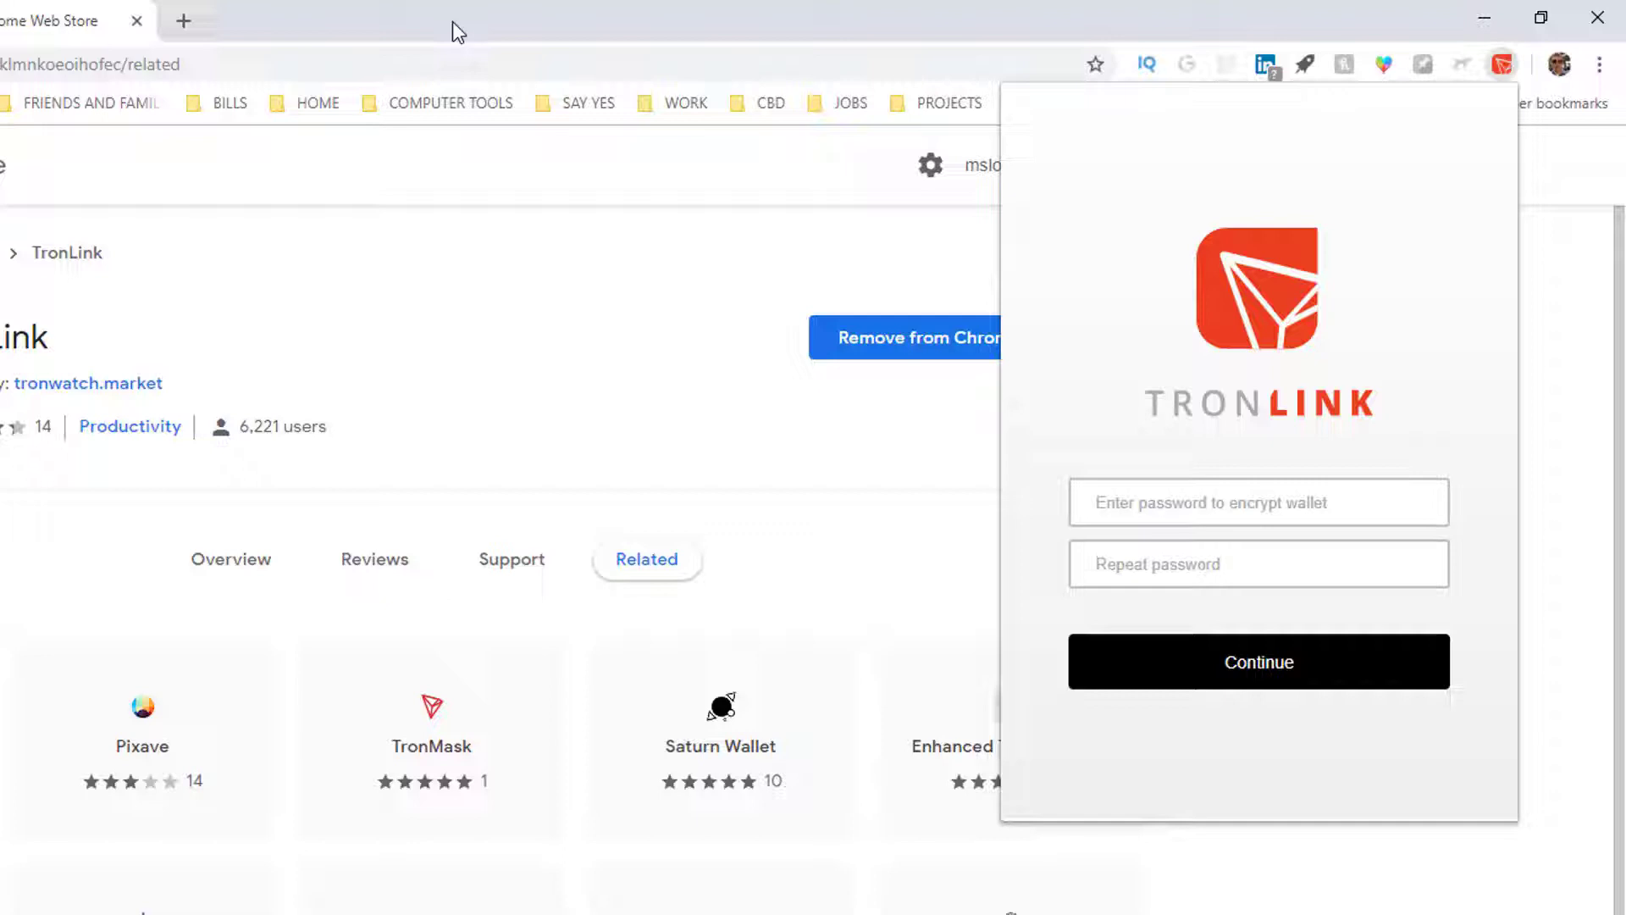
pyautogui.click(184, 20)
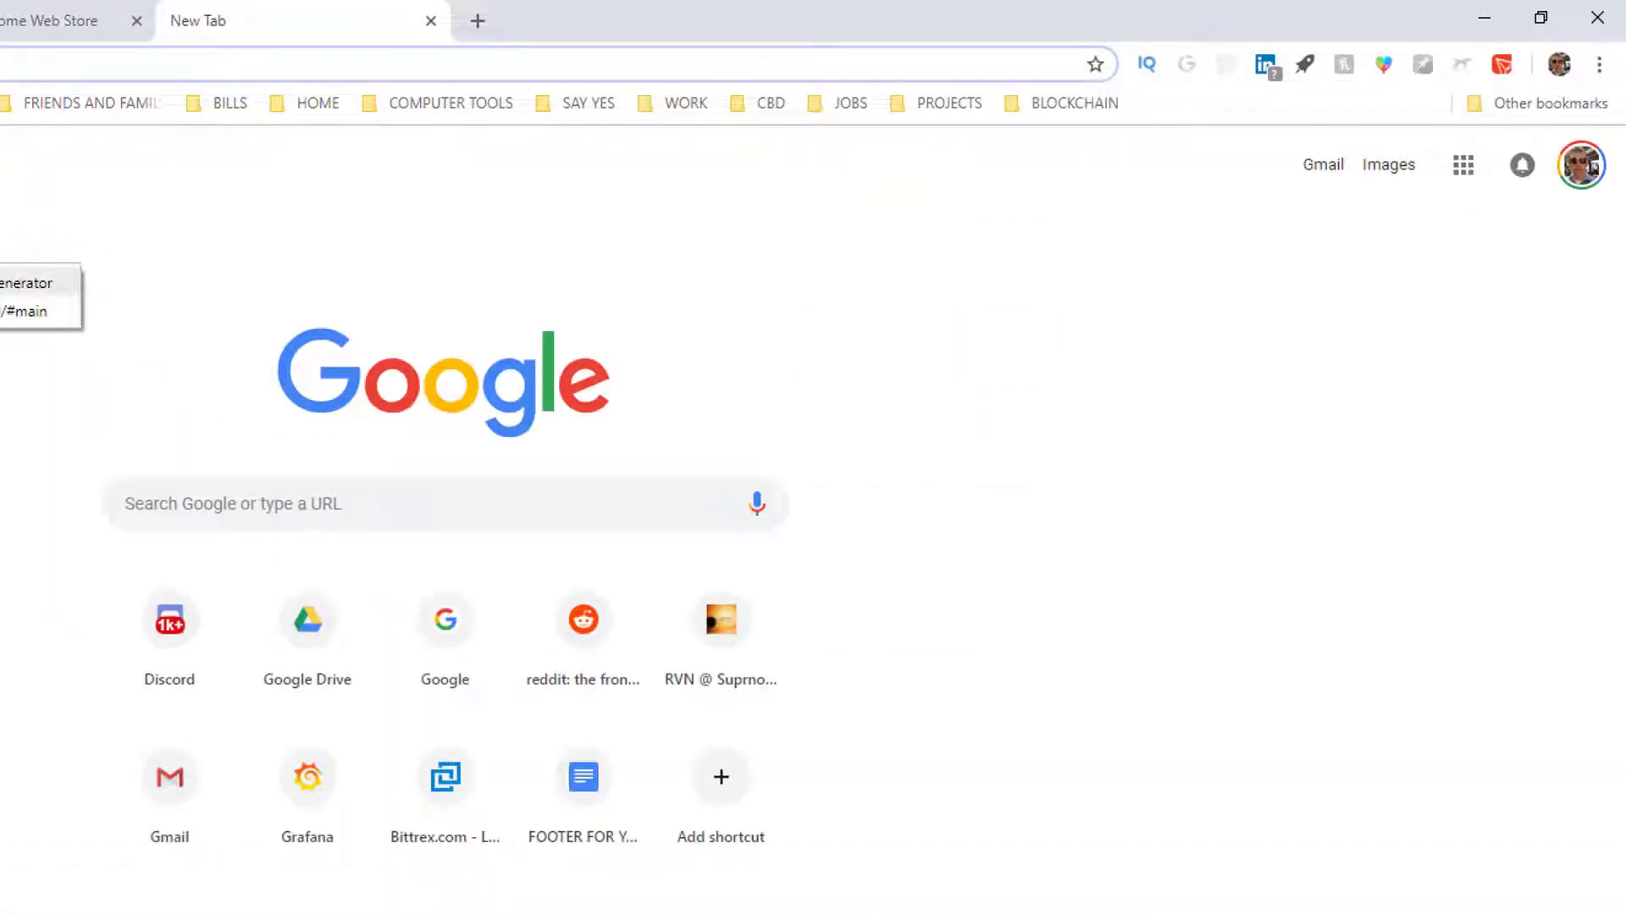
# Step: Generate a 16-character password on passwordsgenerator.net and select the result
pyautogui.click(3, 250)
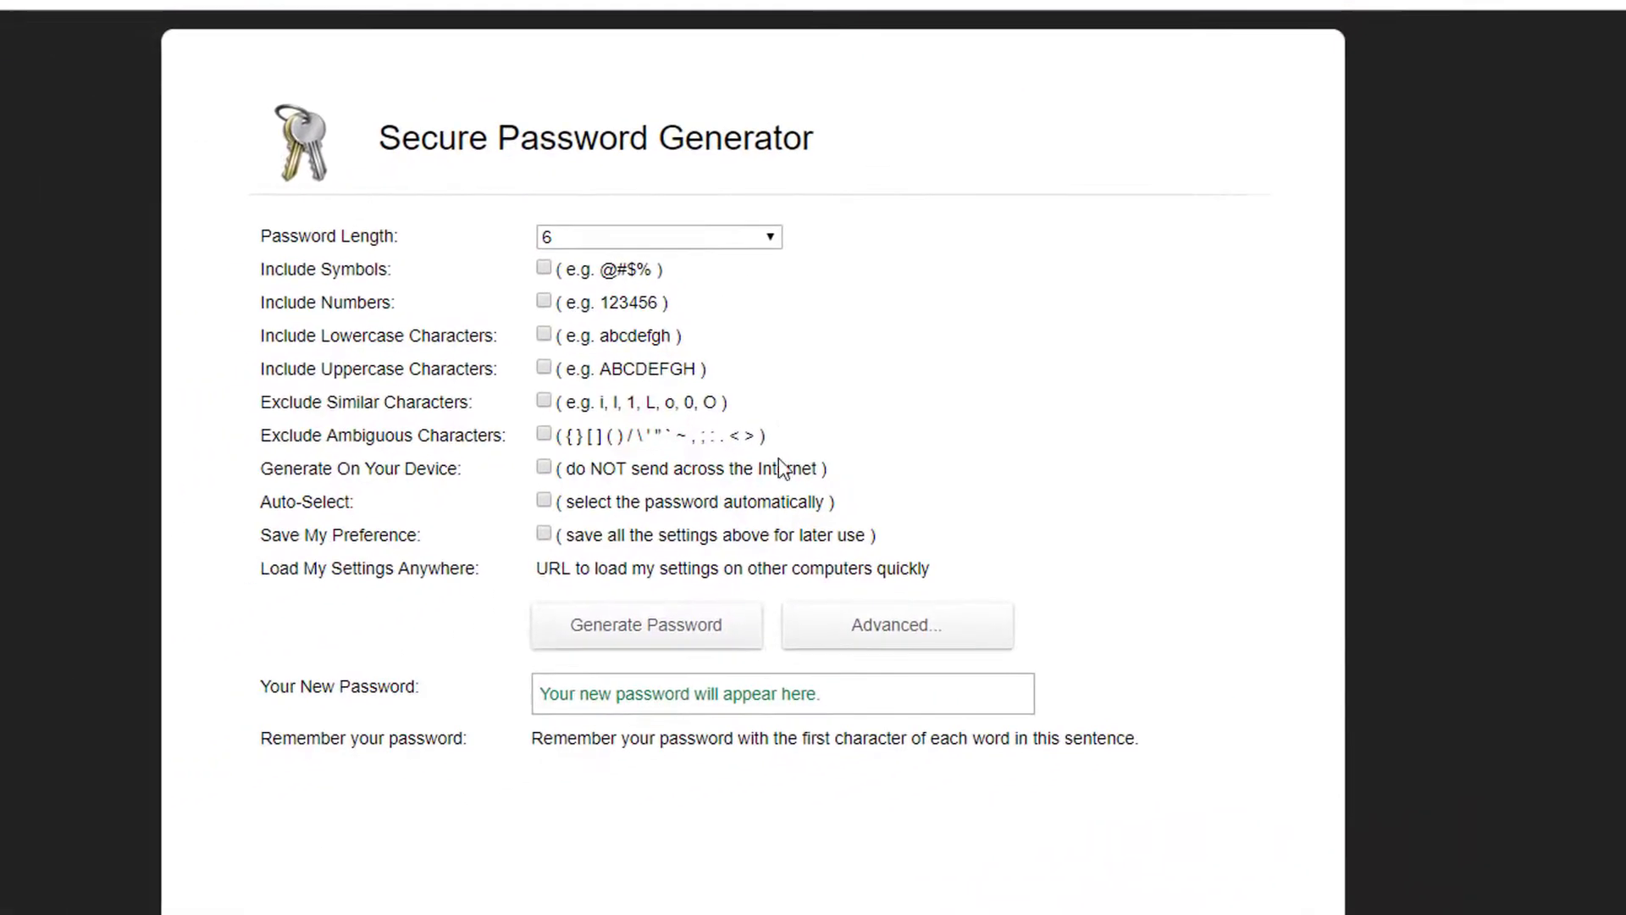
pyautogui.click(508, 332)
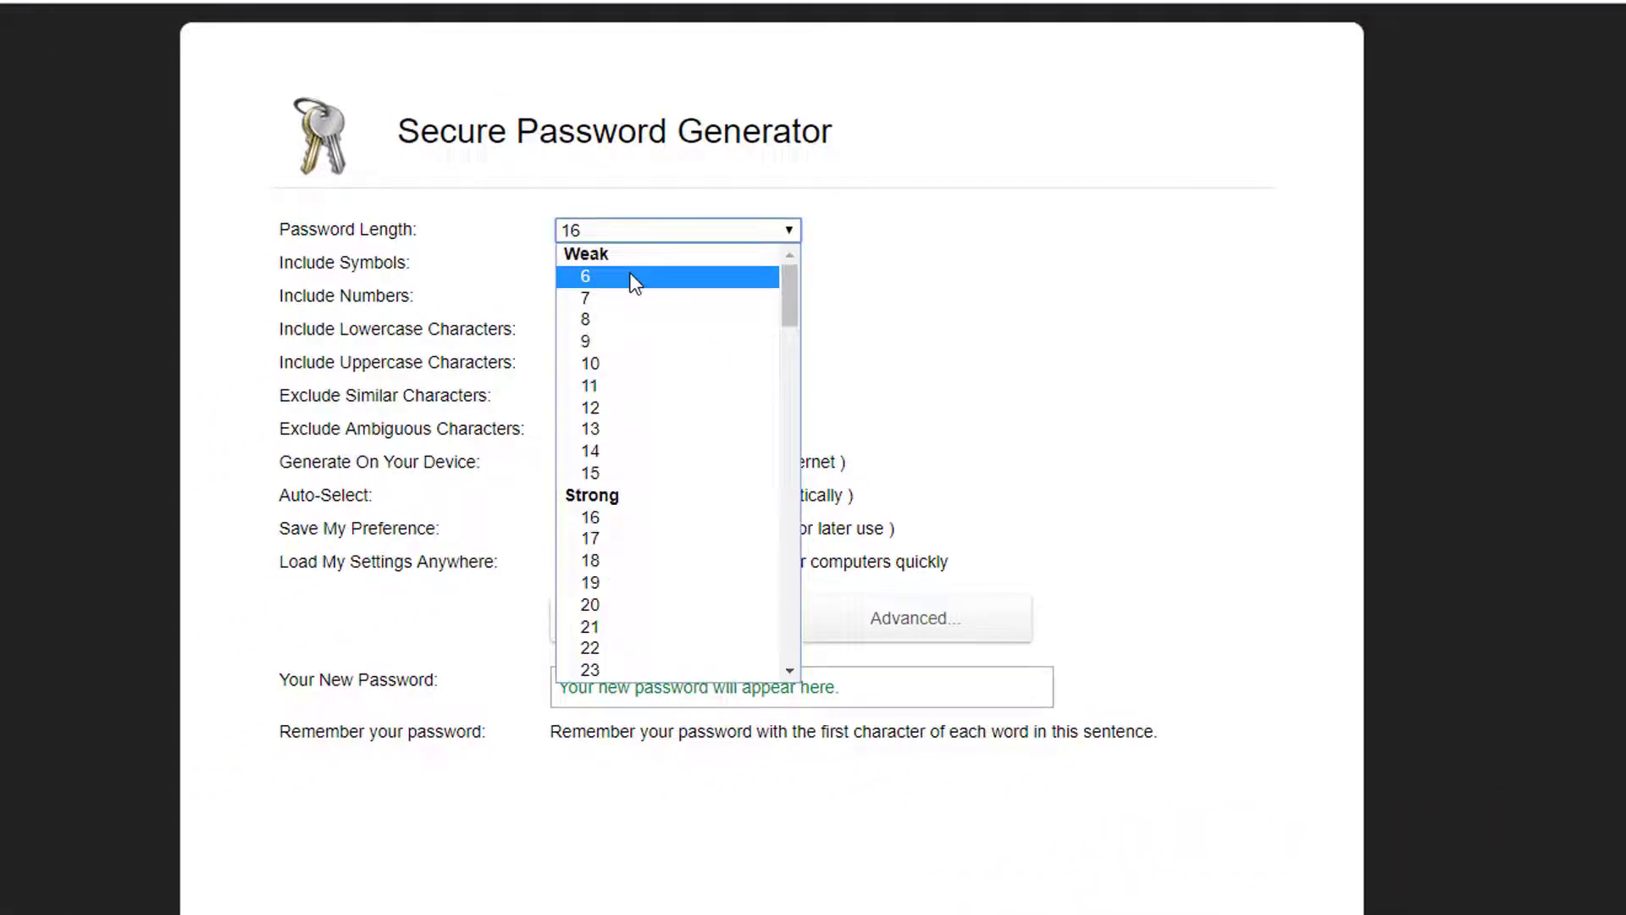
pyautogui.click(625, 518)
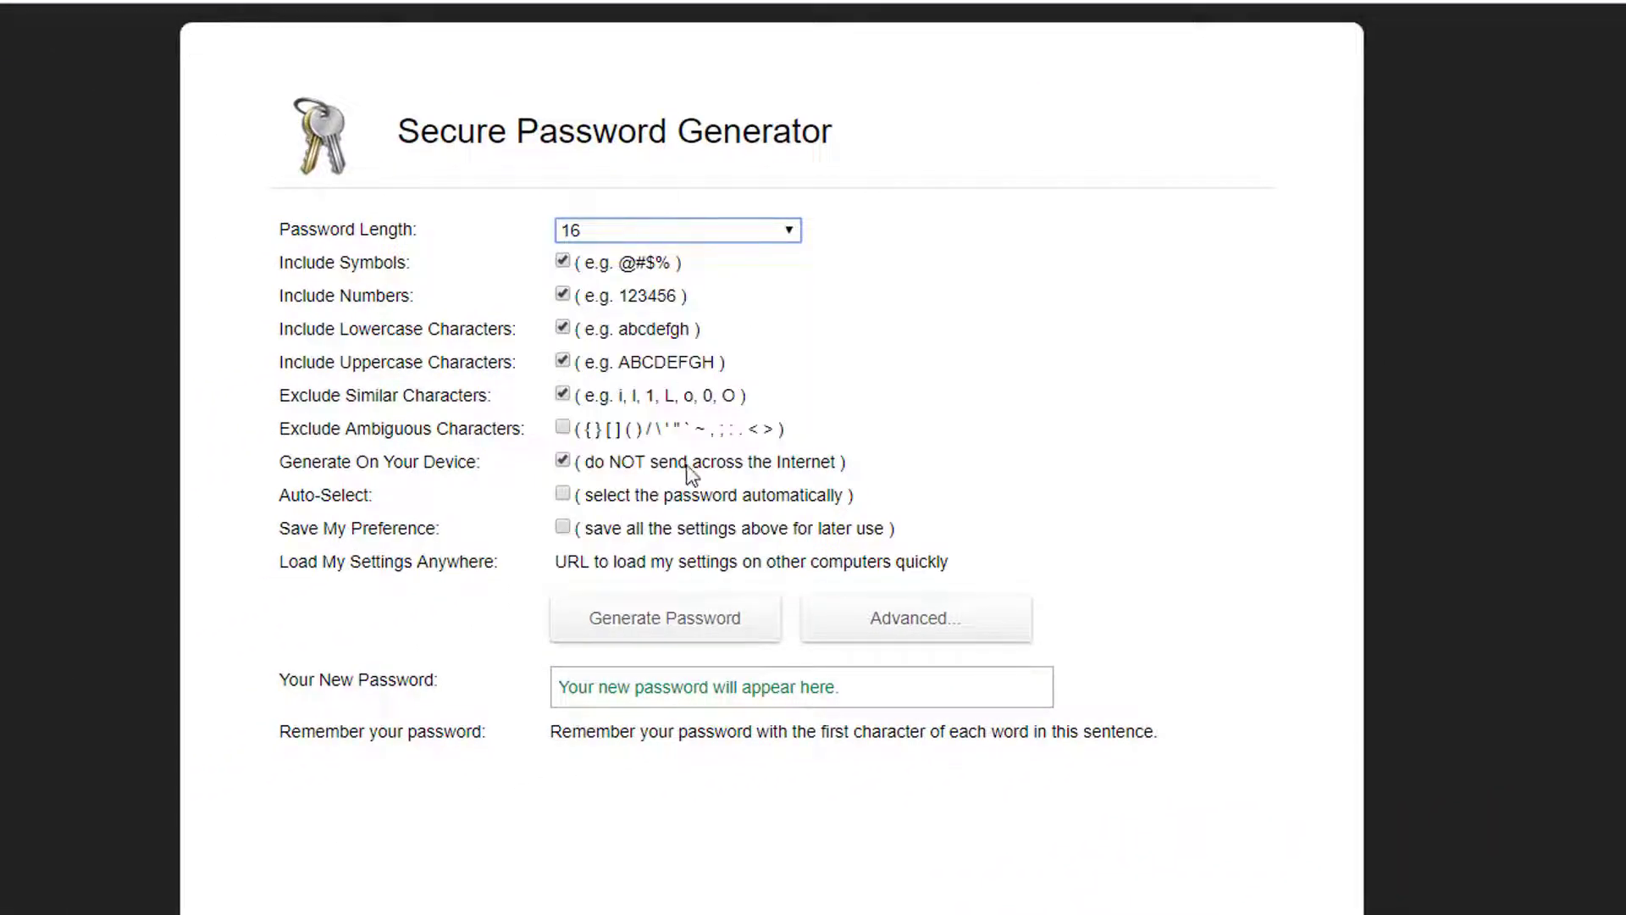
pyautogui.click(683, 625)
pyautogui.click(729, 682)
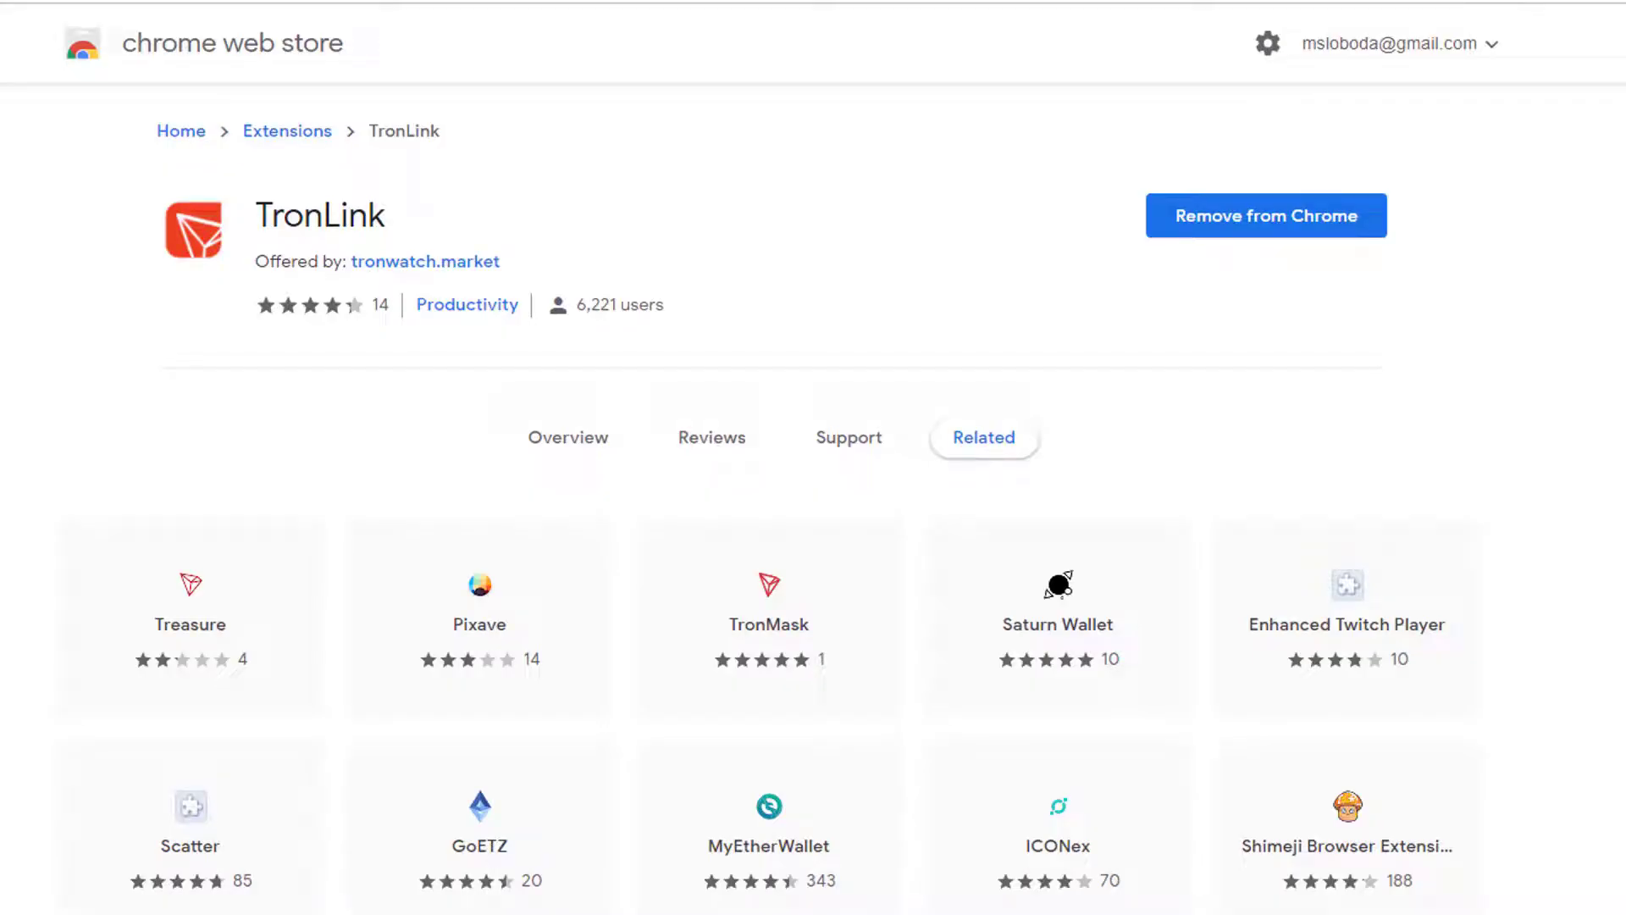
# Step: Enter the generated password in both TronLink password fields and submit to create the wallet
pyautogui.click(1473, 82)
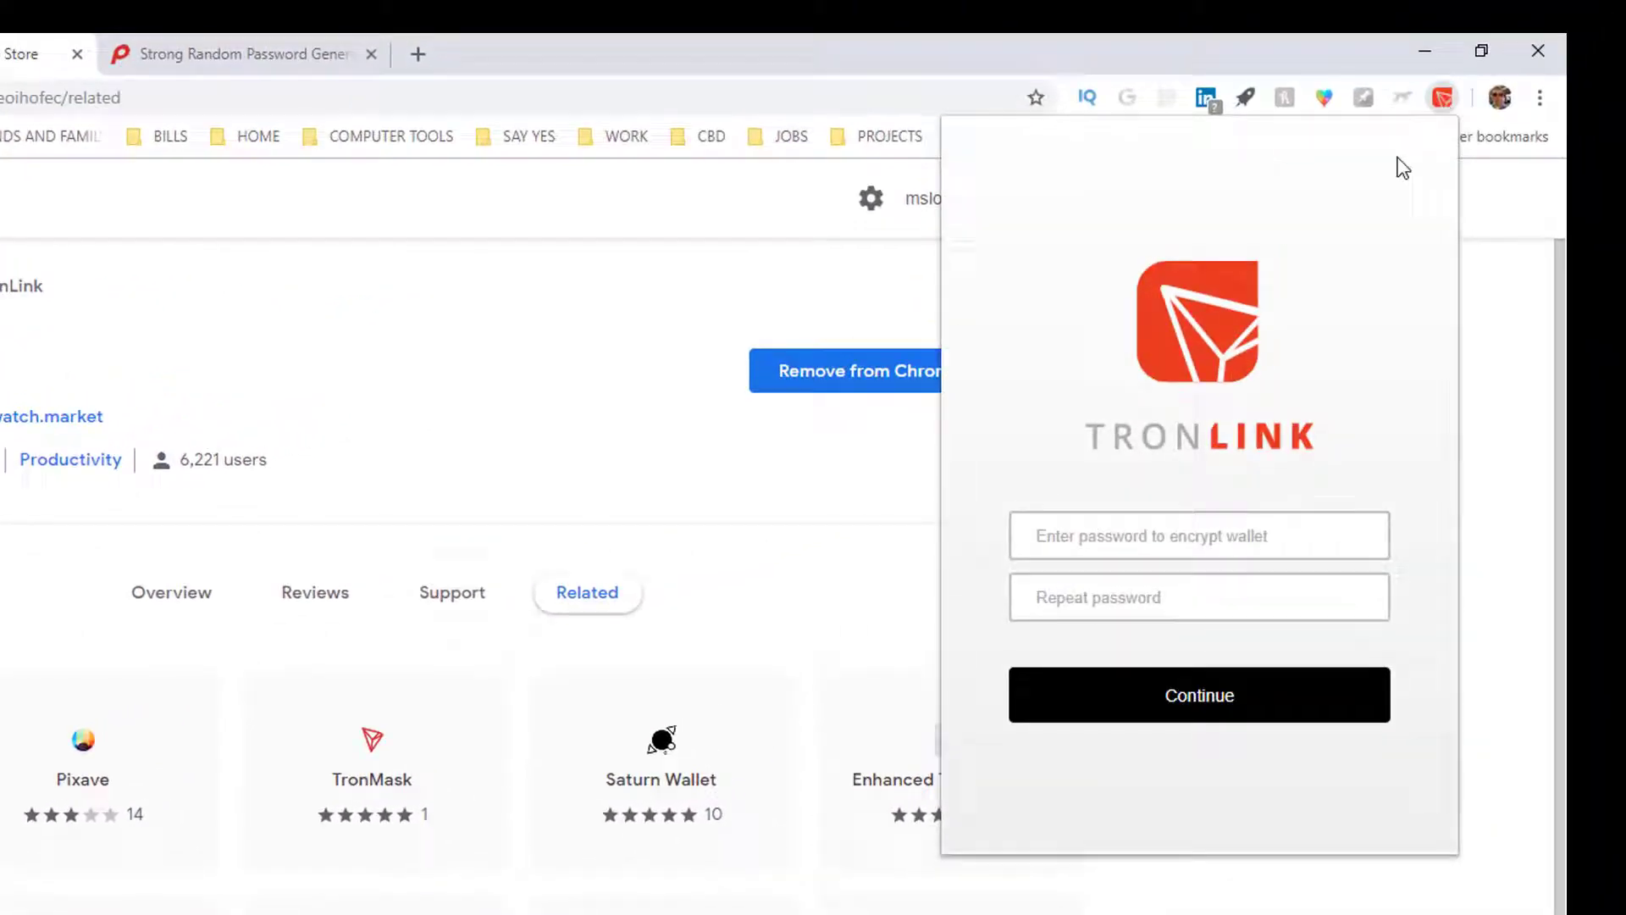
pyautogui.click(1084, 536)
pyautogui.write('••••••••••••••••')
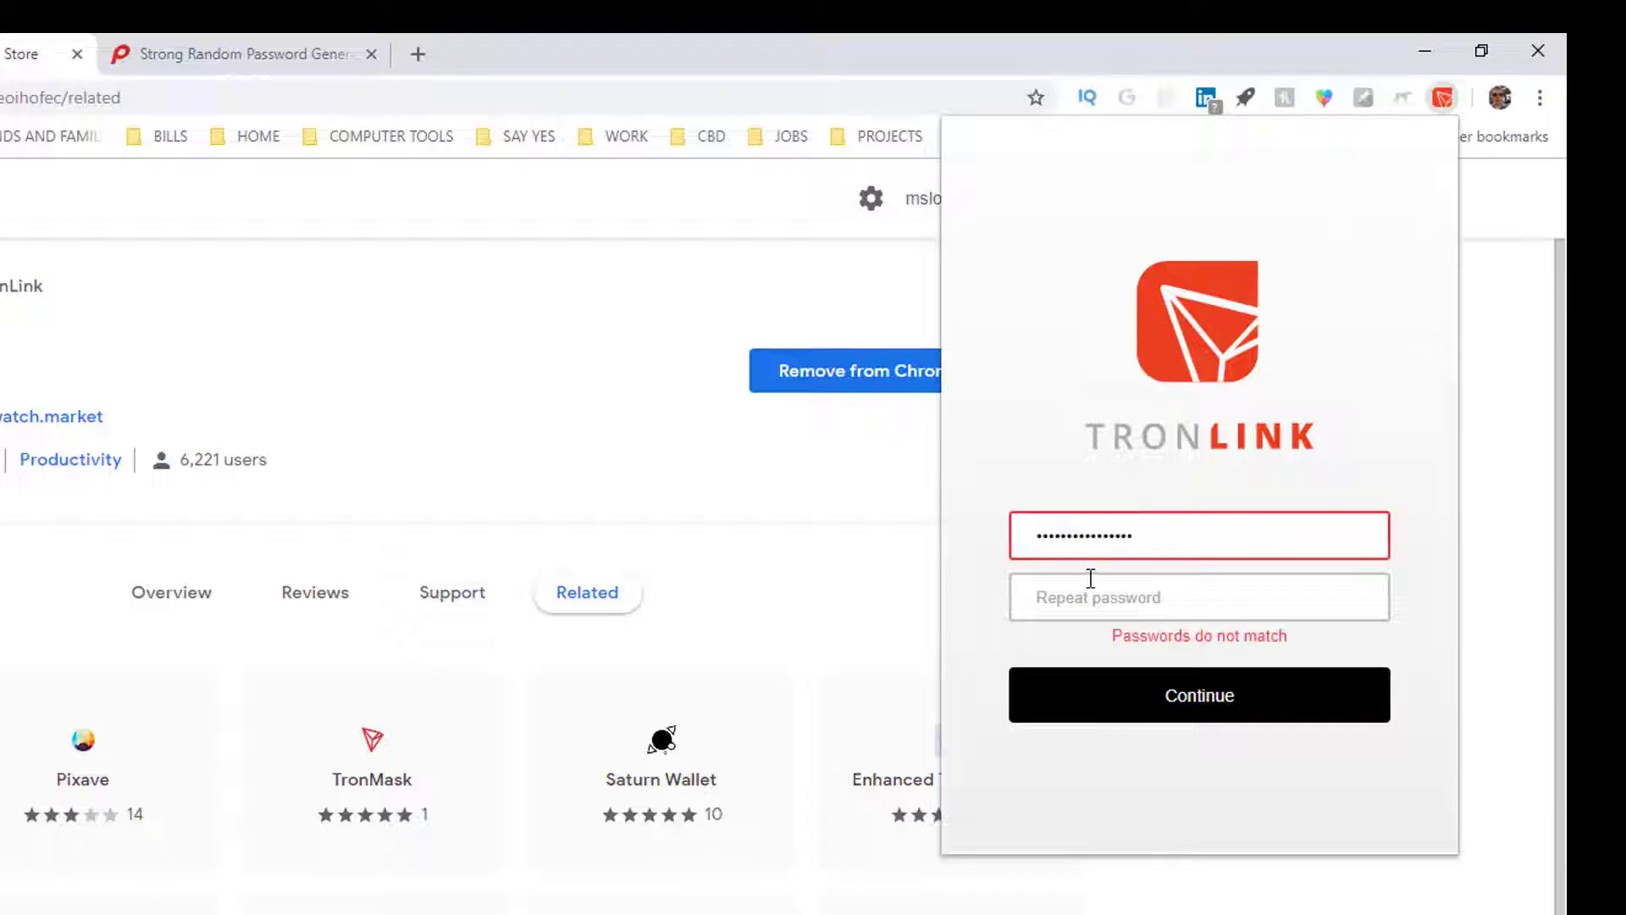
pyautogui.click(1091, 583)
pyautogui.hotkey('ctrl', 'v')
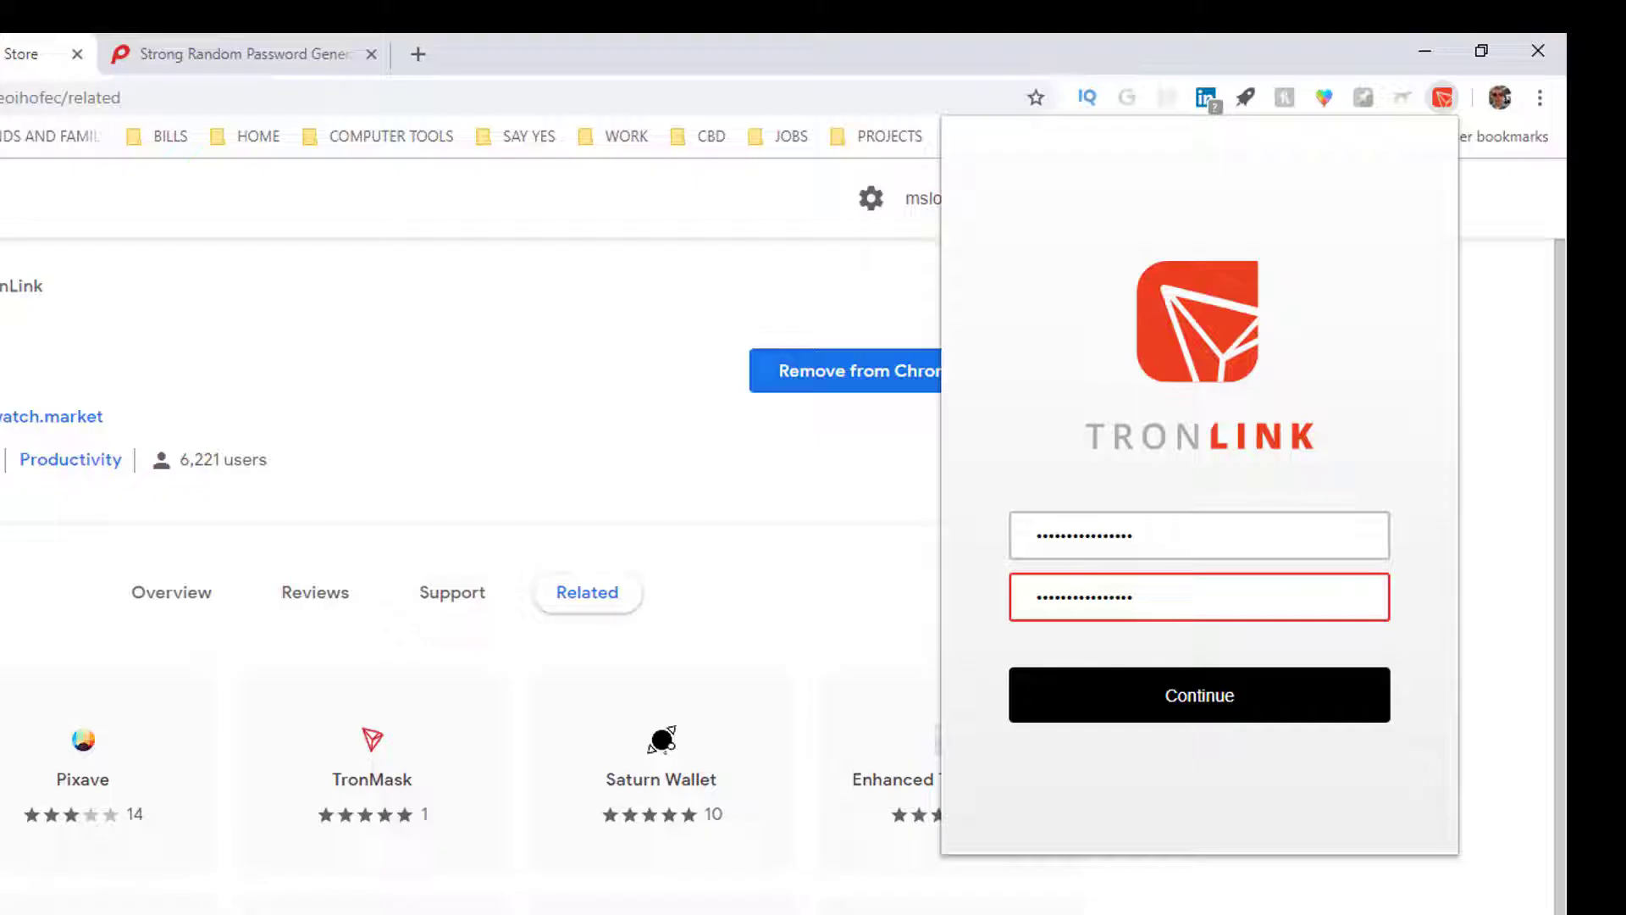
pyautogui.press('super')
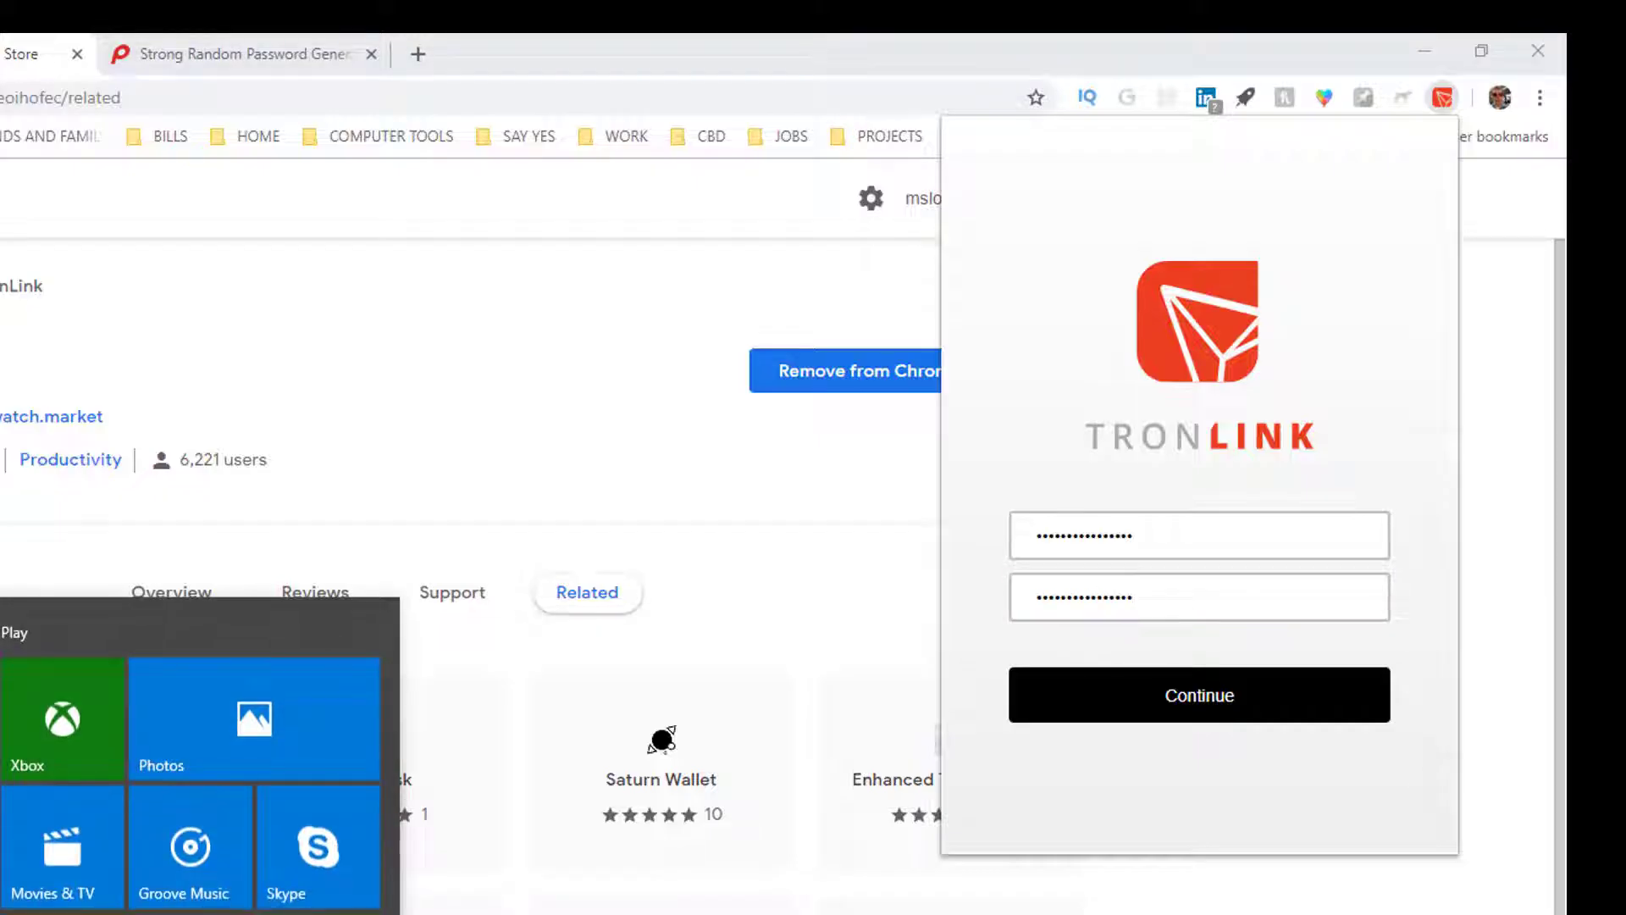
pyautogui.press('super')
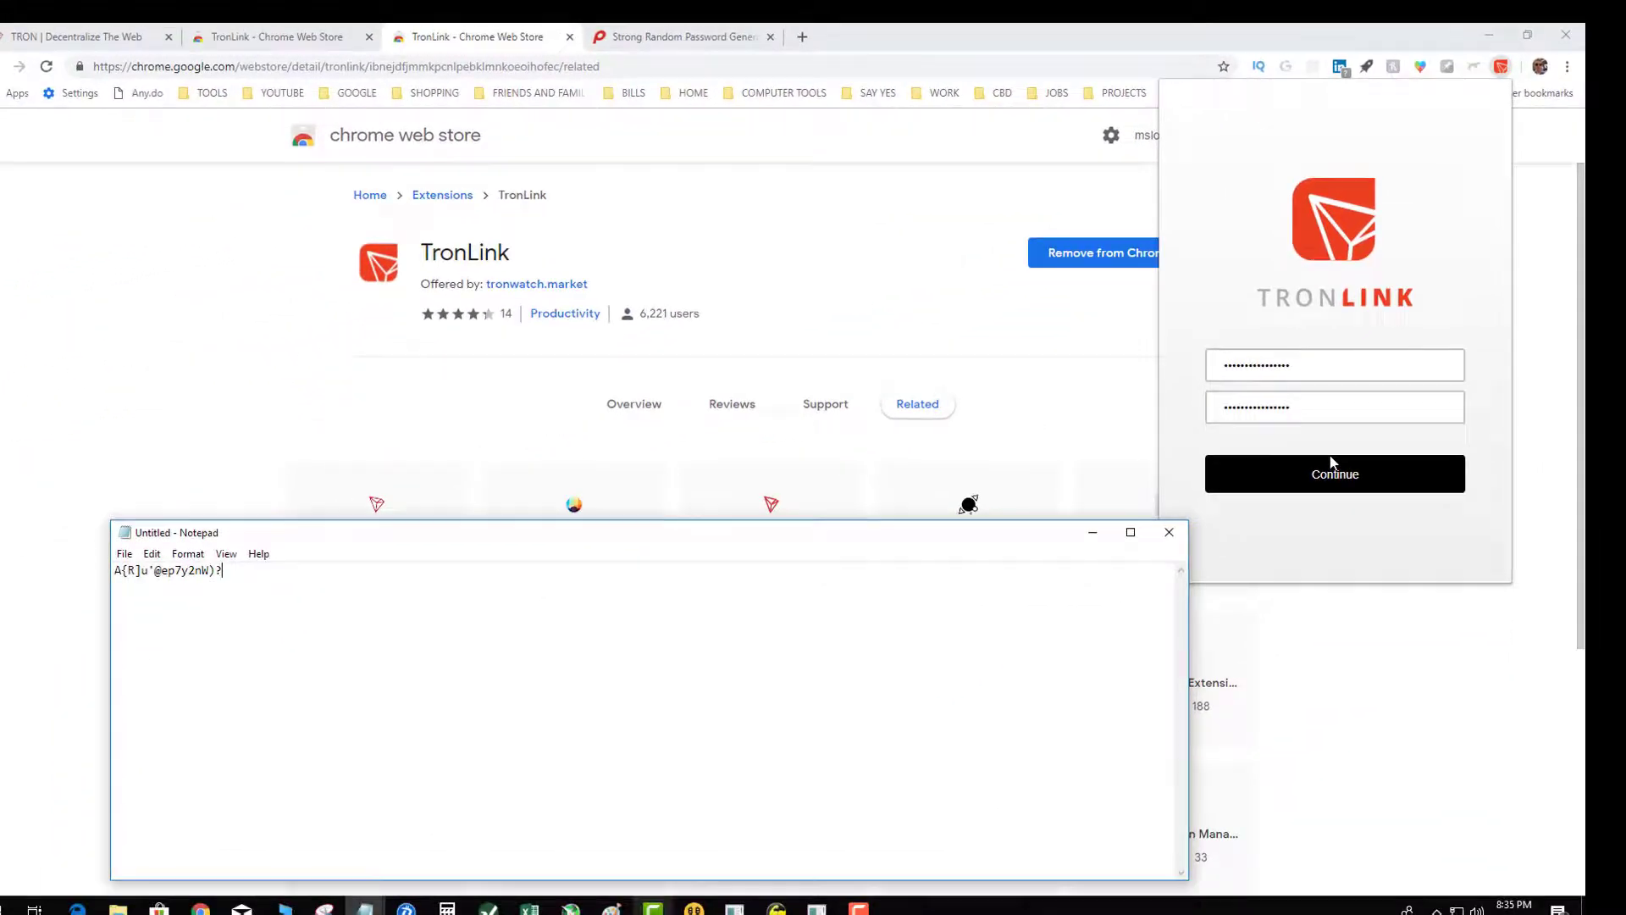
pyautogui.click(1317, 477)
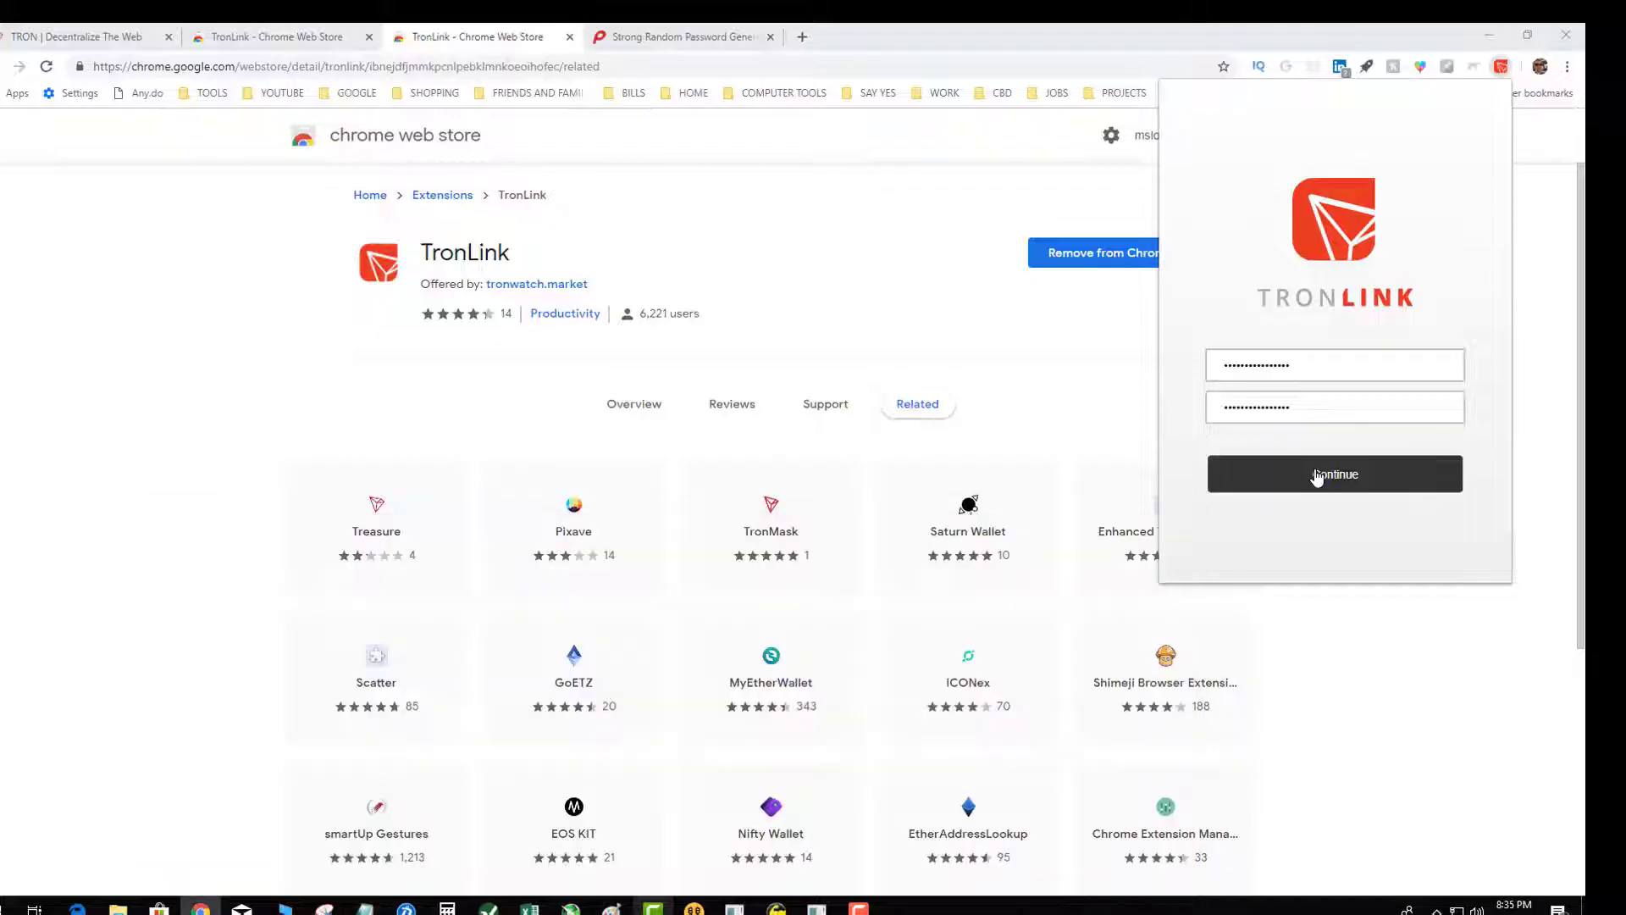
pyautogui.click(1316, 477)
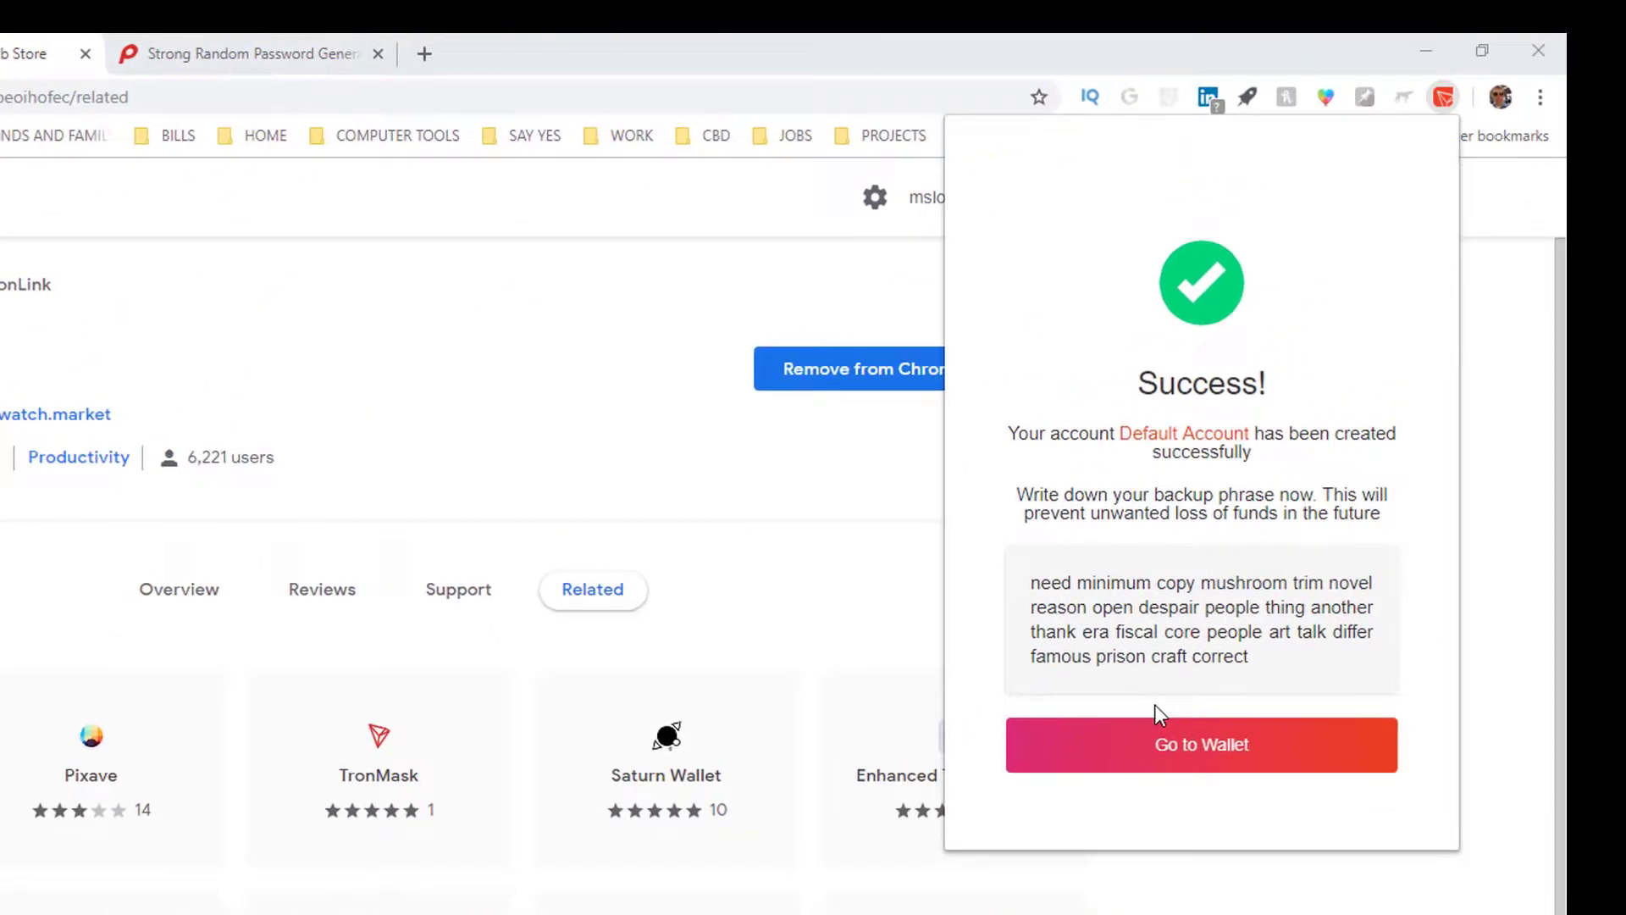
# Step: Go to the Default Account's wallet, showing a 0 TRX balance and no transactions
pyautogui.click(1220, 746)
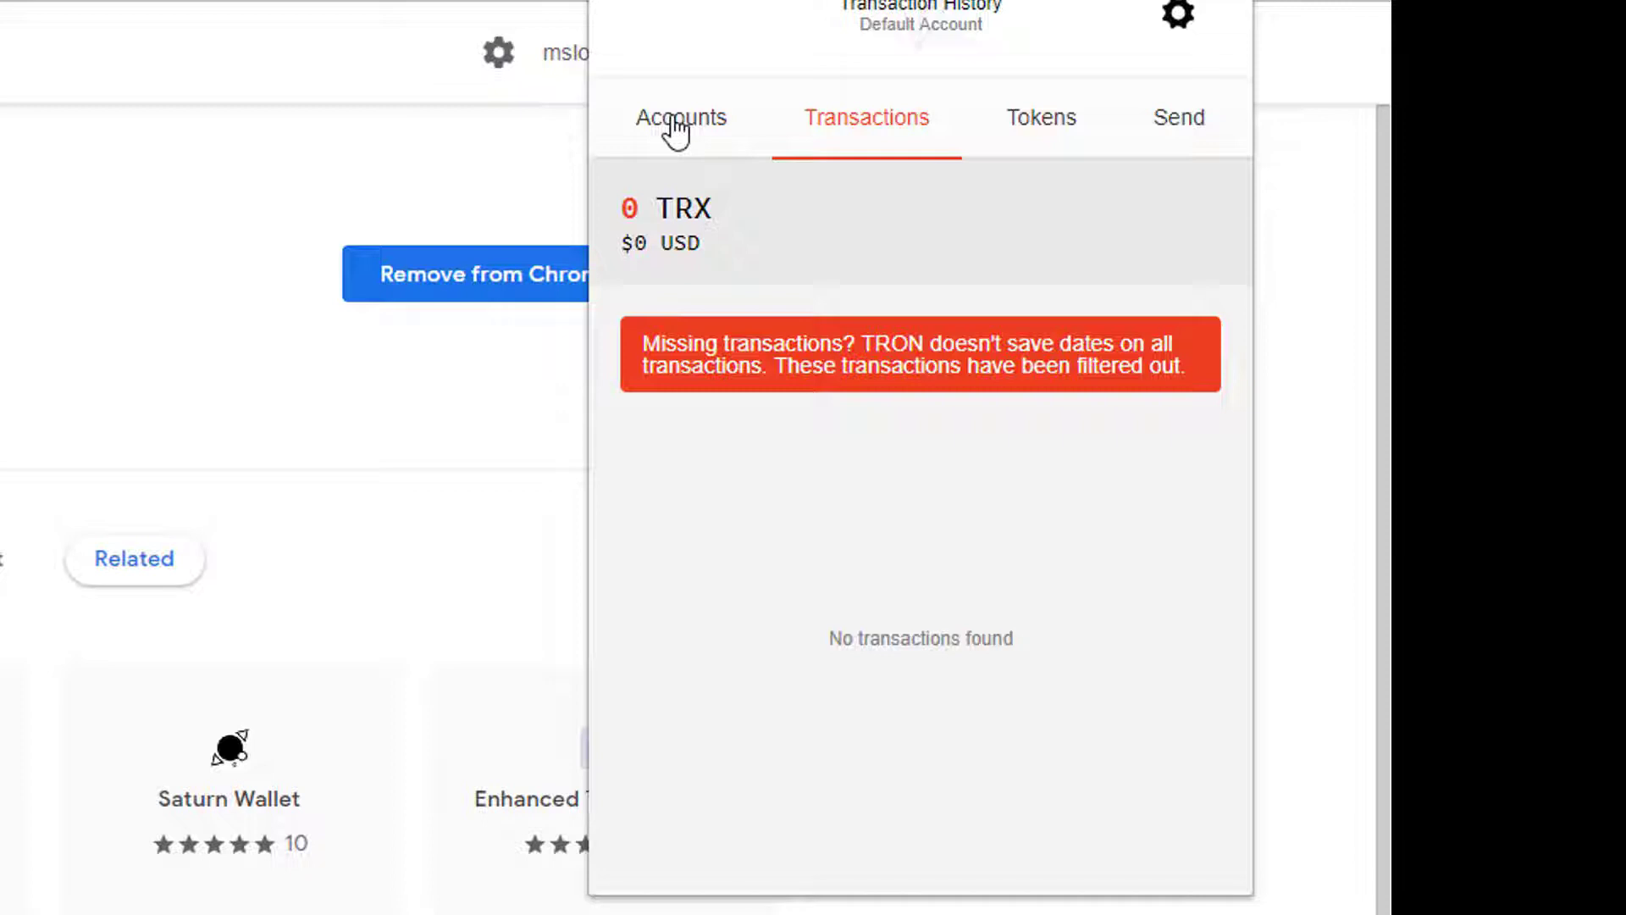
# Step: Switch to TronLink's Accounts tab and select the Default Account's full address
pyautogui.click(675, 129)
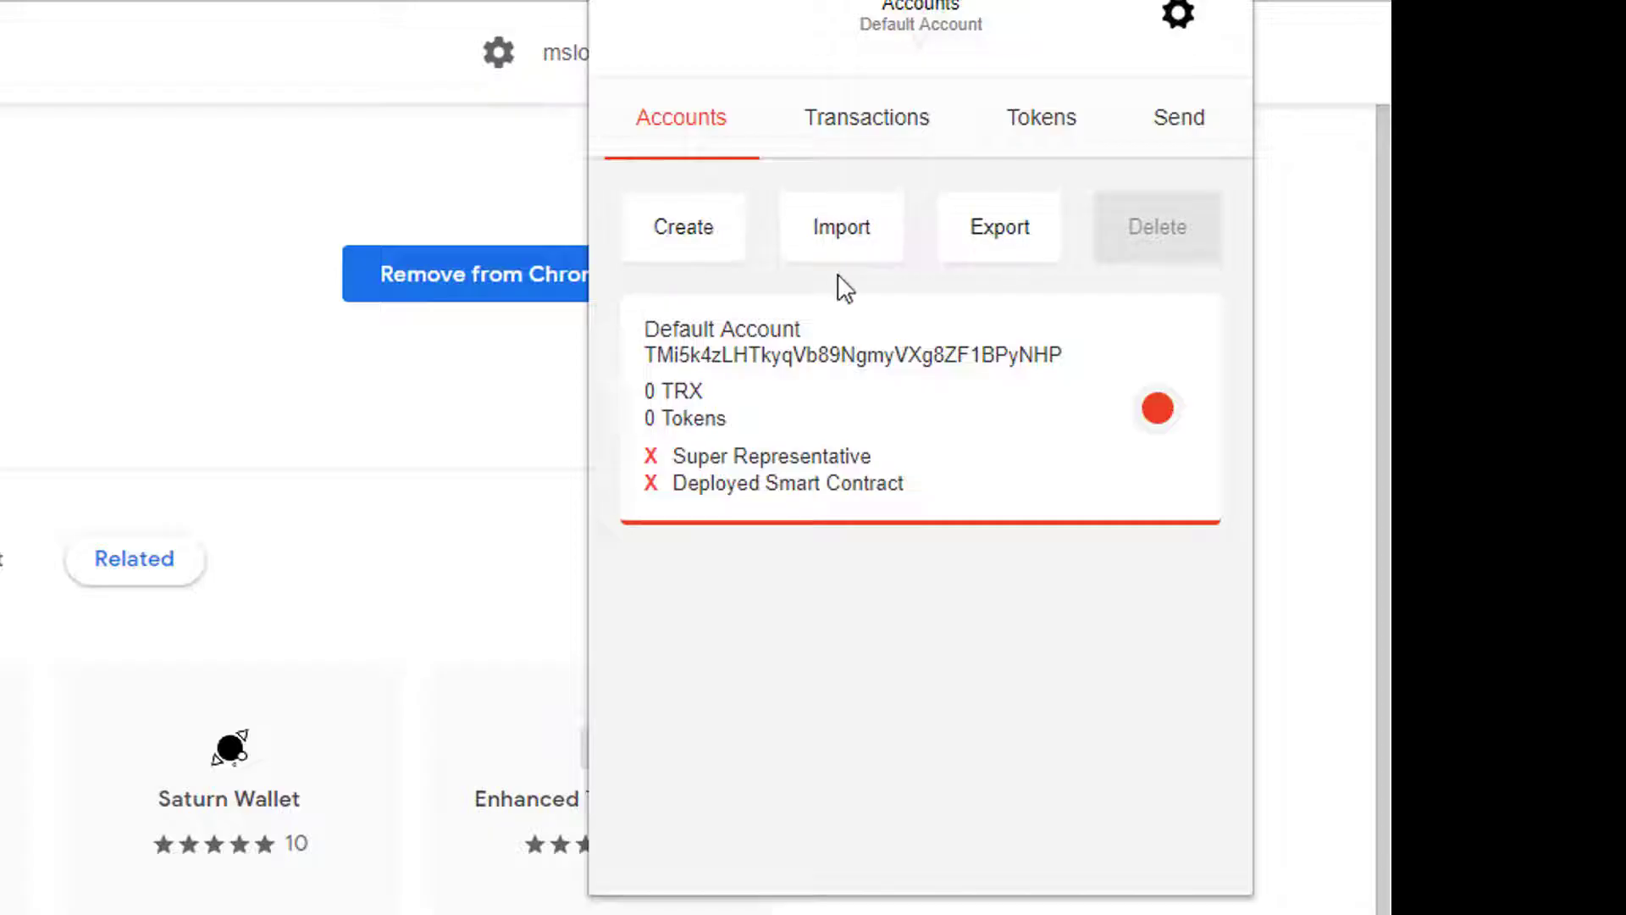
pyautogui.doubleClick(1060, 355)
pyautogui.hotkey('ctrl', 'c')
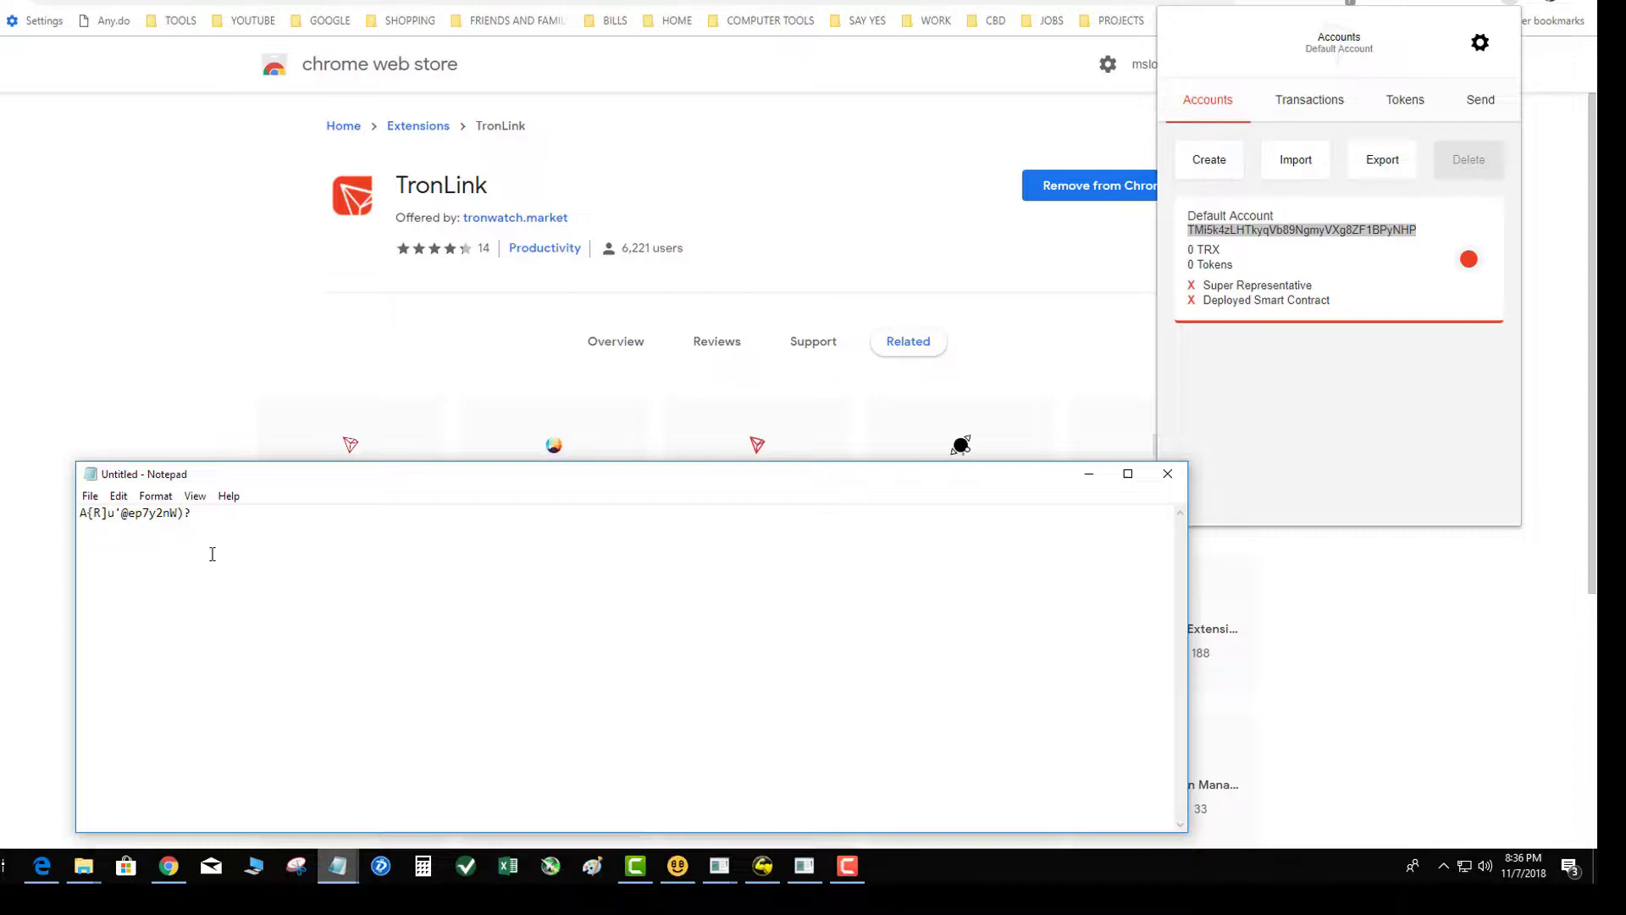
# Step: Paste the wallet address under an 'addresss' label in Notepad, then show TronLink's Export Account screen
pyautogui.press('Return')
pyautogui.write('addresss')
pyautogui.press('Return')
pyautogui.hotkey('ctrl', 'v')
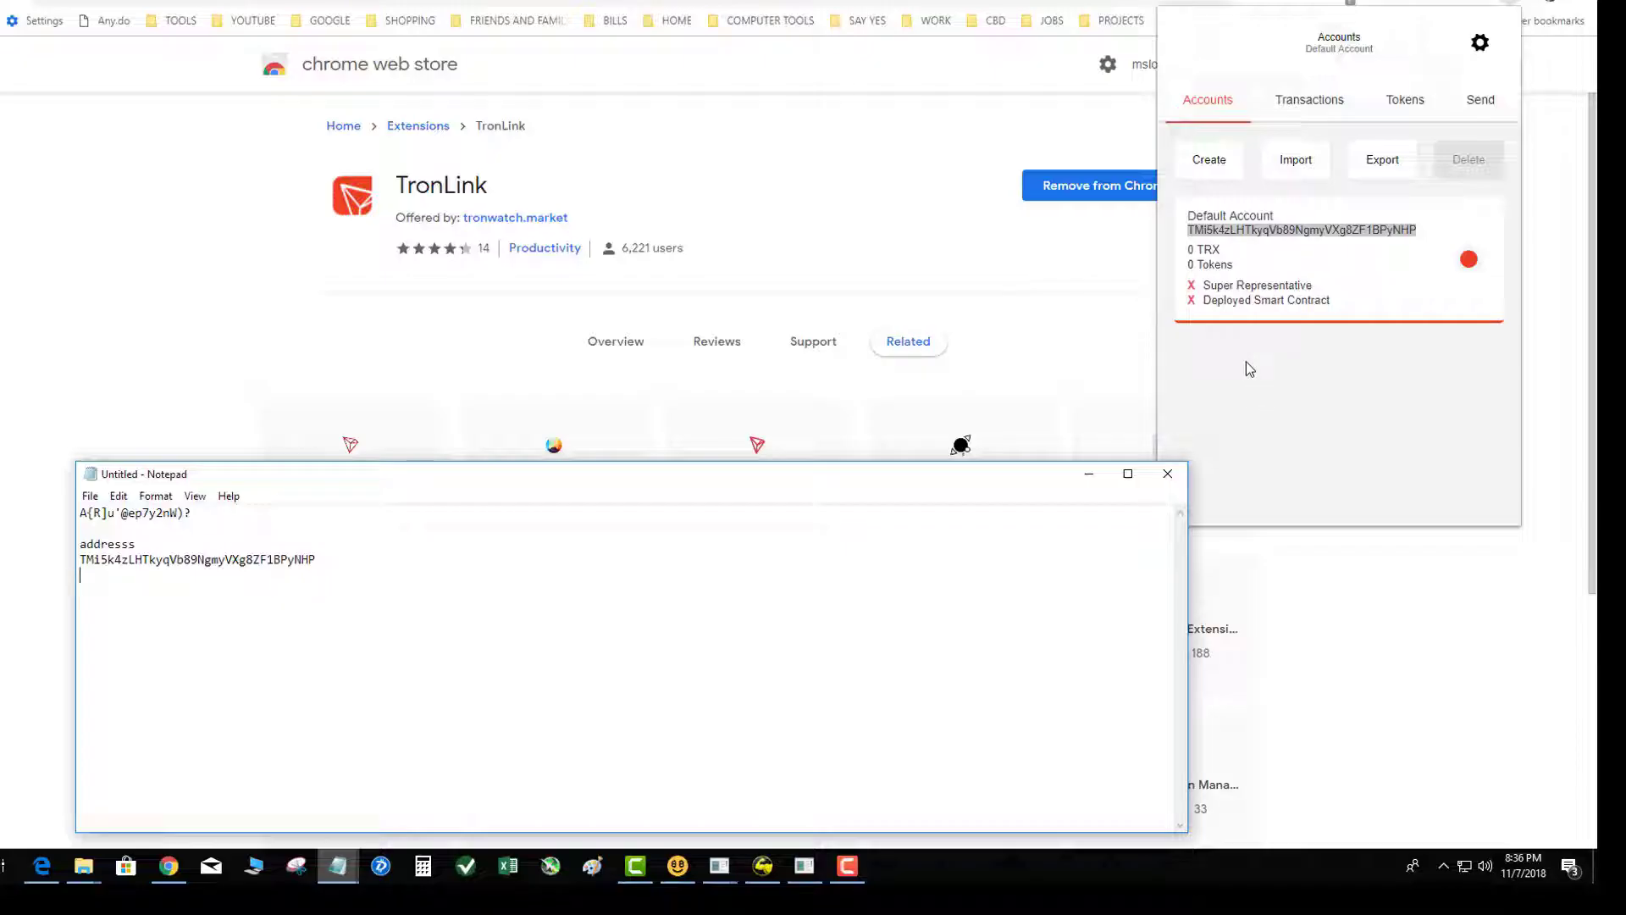
pyautogui.click(1372, 162)
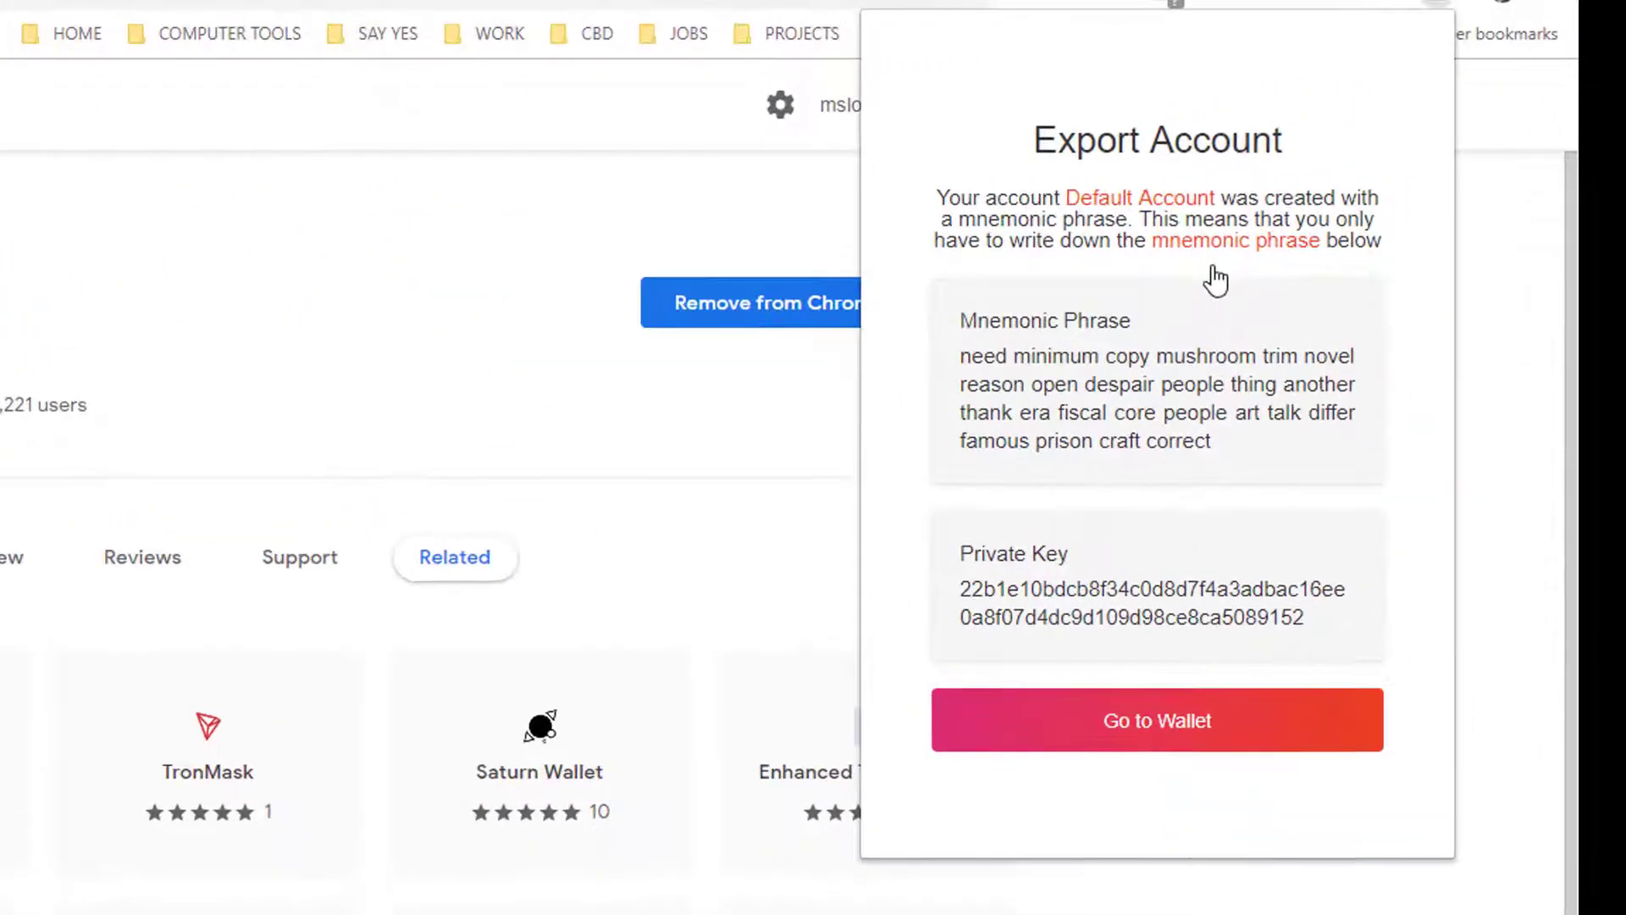
# Step: Paste the recovery phrase under a 'recovery phrase' heading in Notepad, then select the private key
pyautogui.tripleClick(962, 364)
pyautogui.moveTo(962, 364); pyautogui.dragTo(1069, 380)
pyautogui.hotkey('ctrl', 'c')
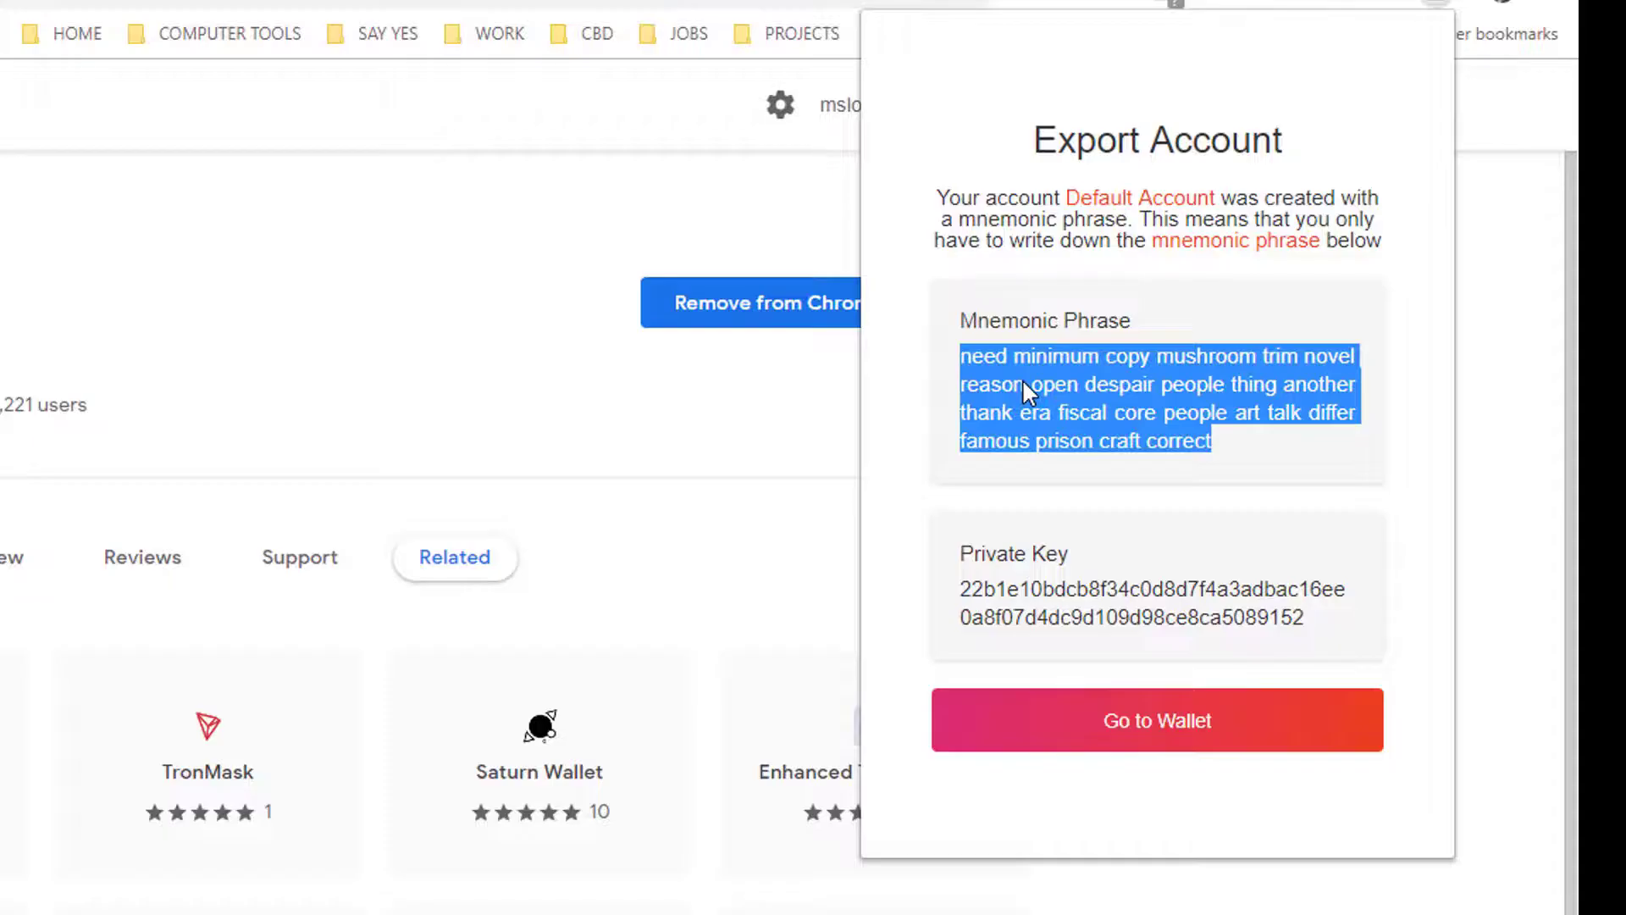
pyautogui.click(338, 865)
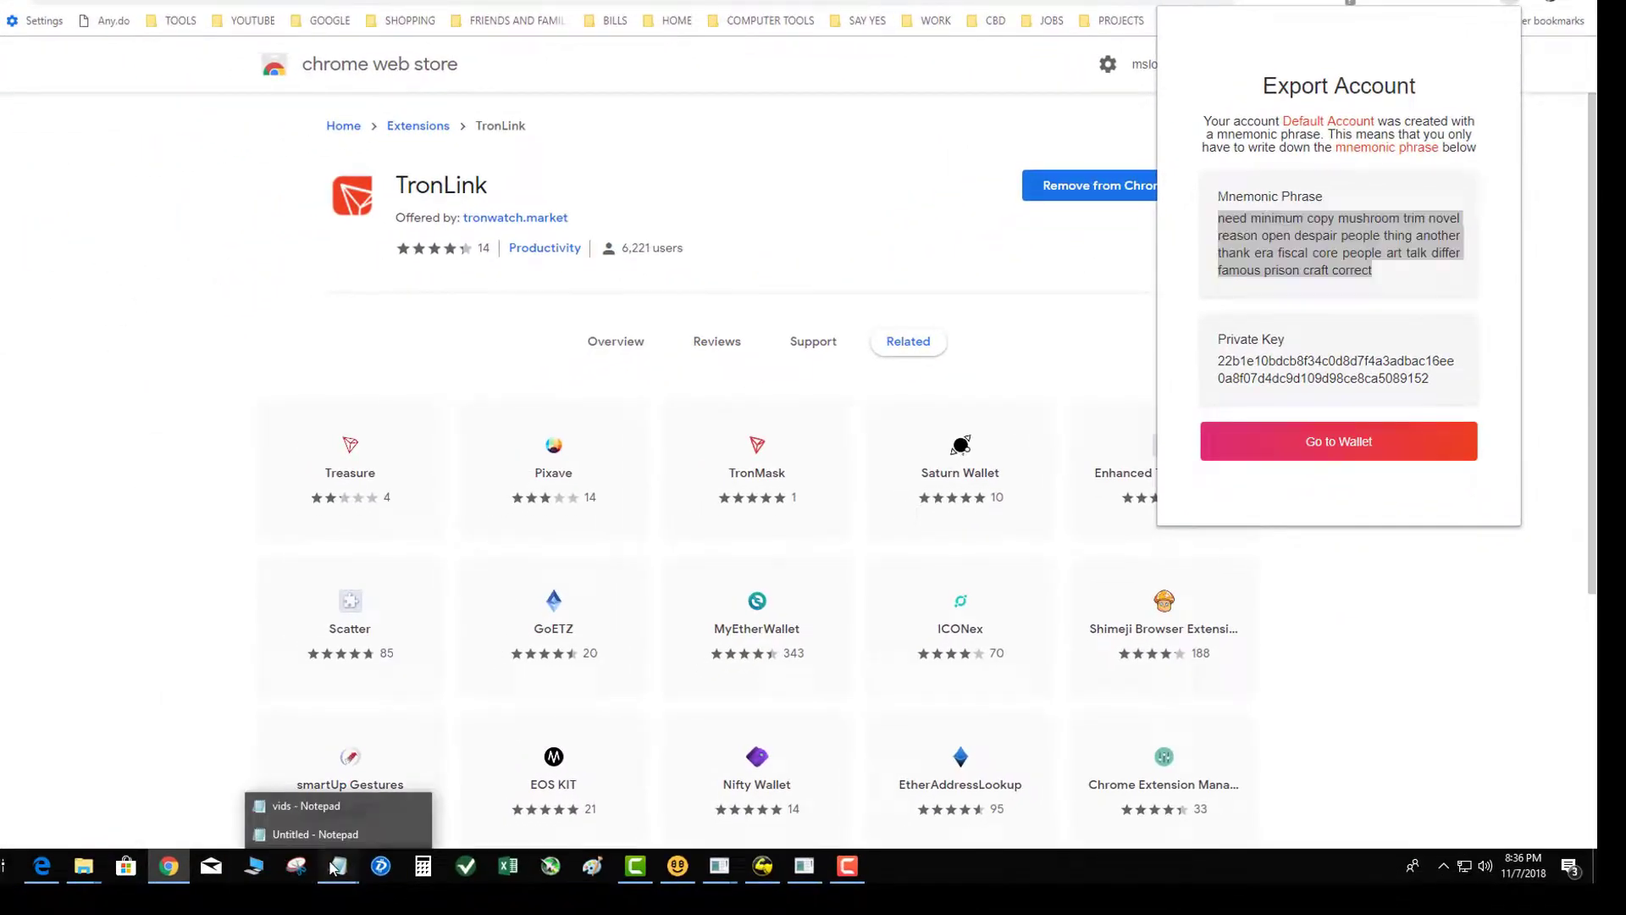
pyautogui.click(326, 836)
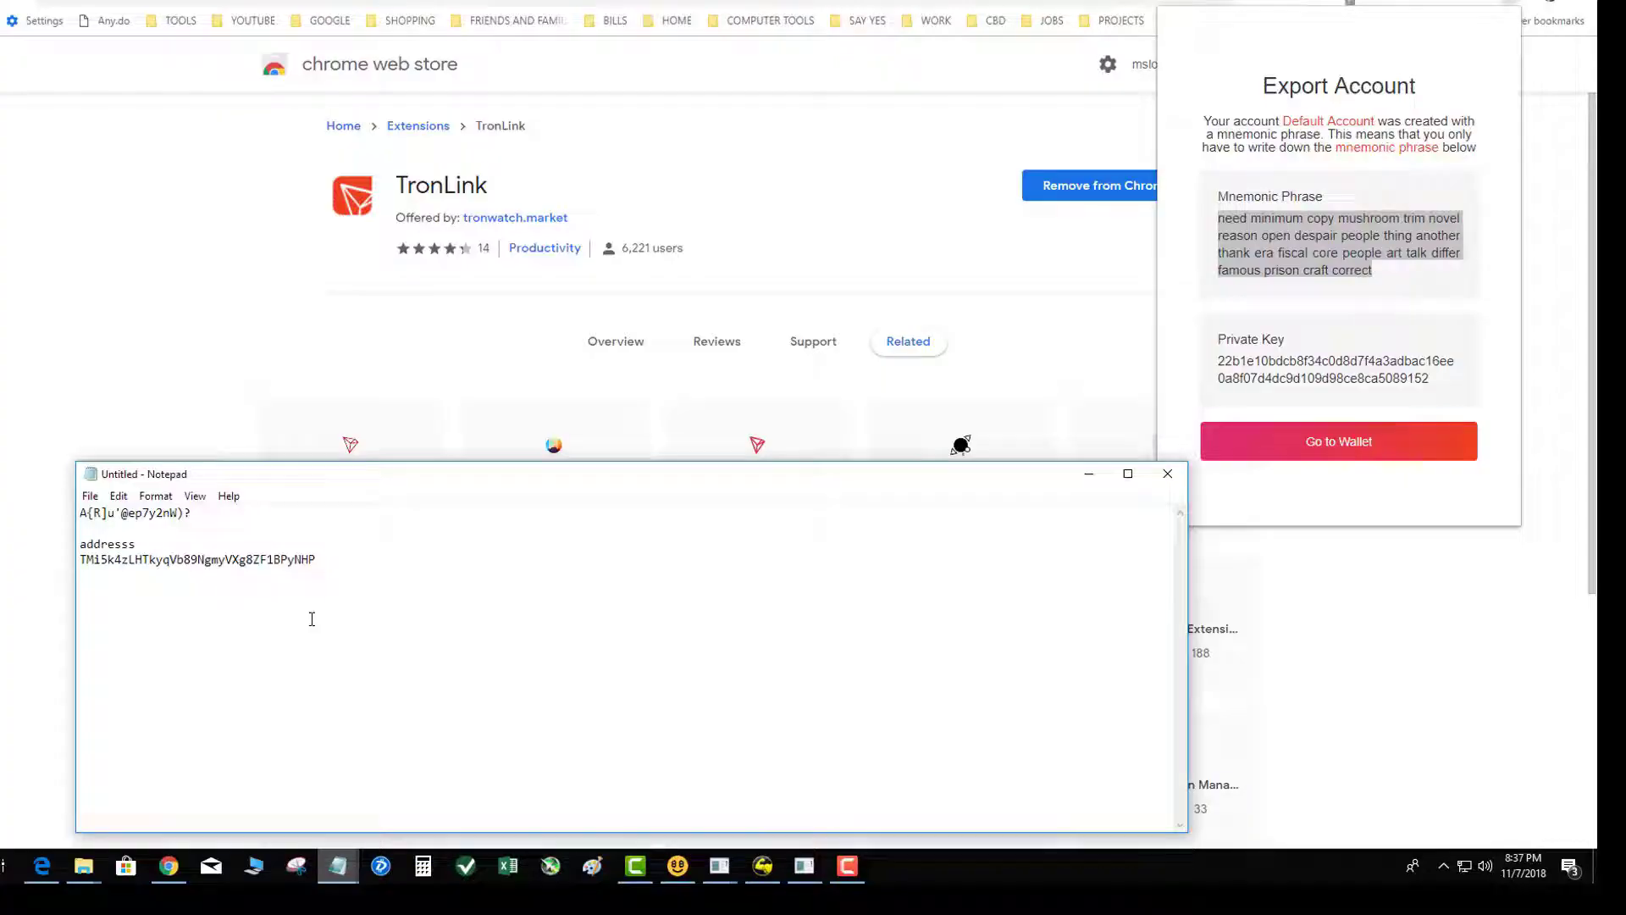
pyautogui.write('recovery phrase')
pyautogui.press('Return')
pyautogui.hotkey('ctrl', 'v')
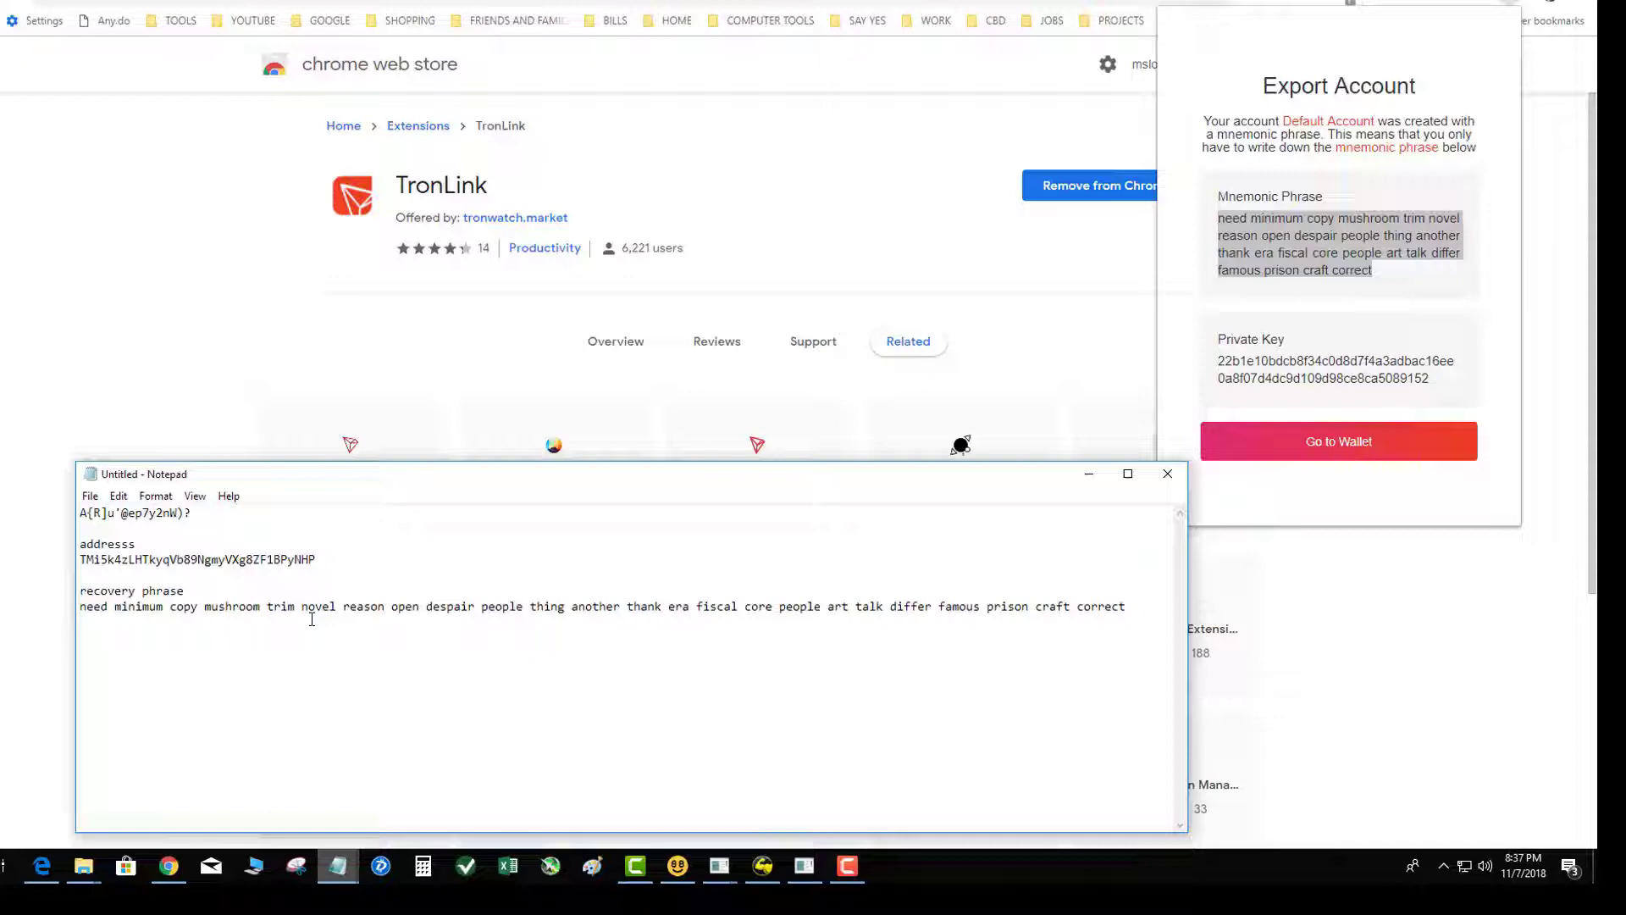
pyautogui.press('Return')
pyautogui.doubleClick(1343, 373)
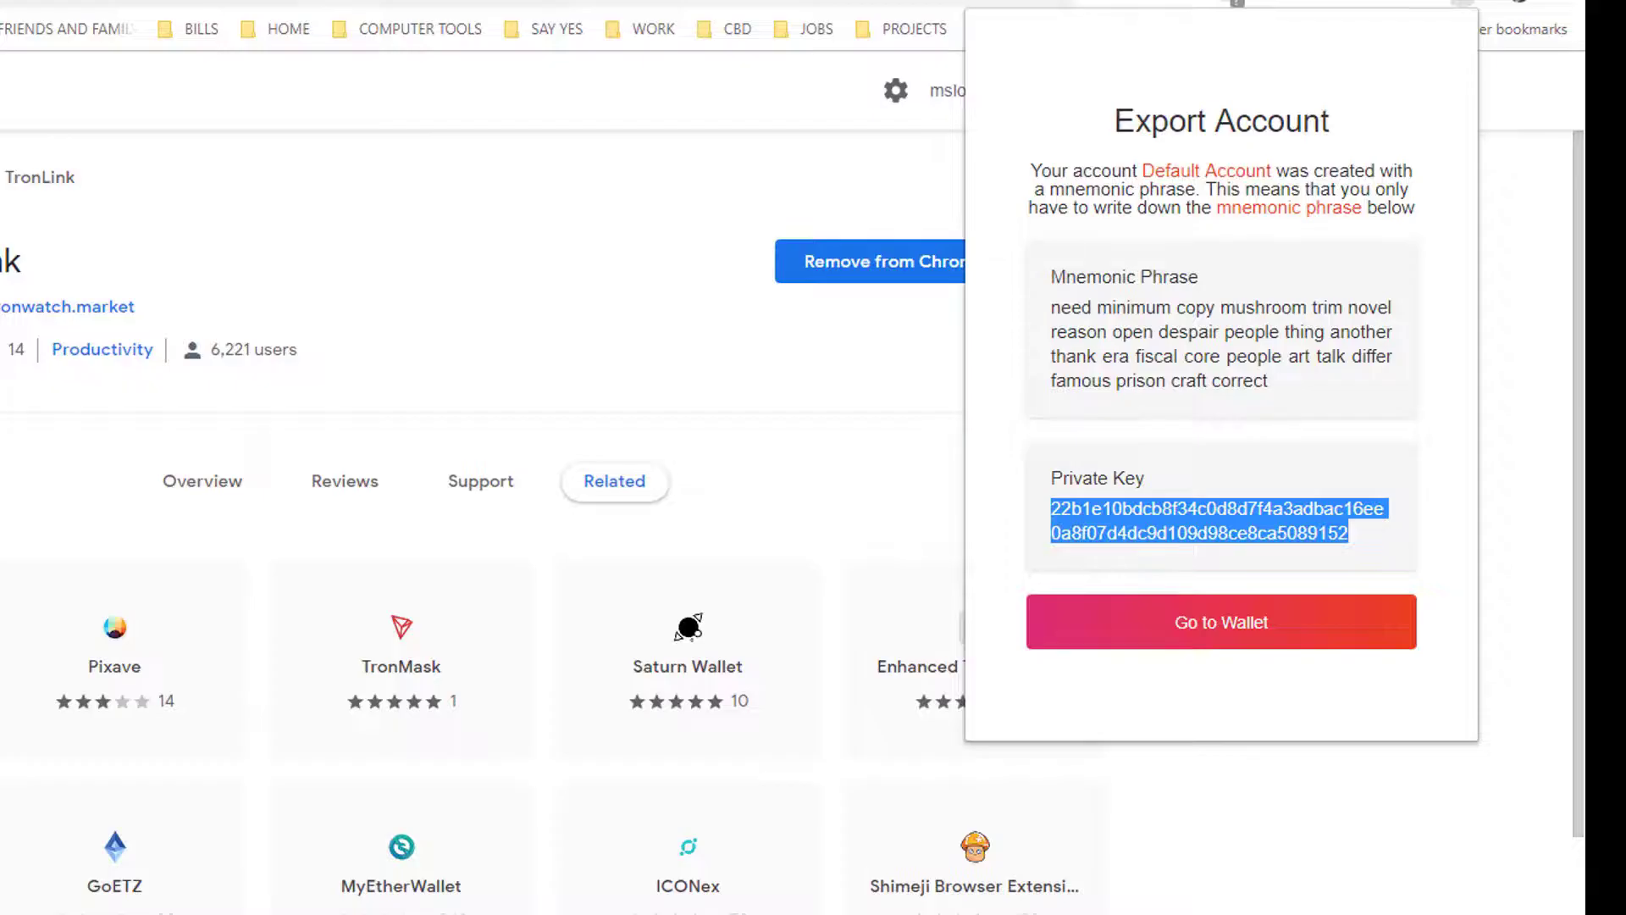
pyautogui.hotkey('alt', 'Tab')
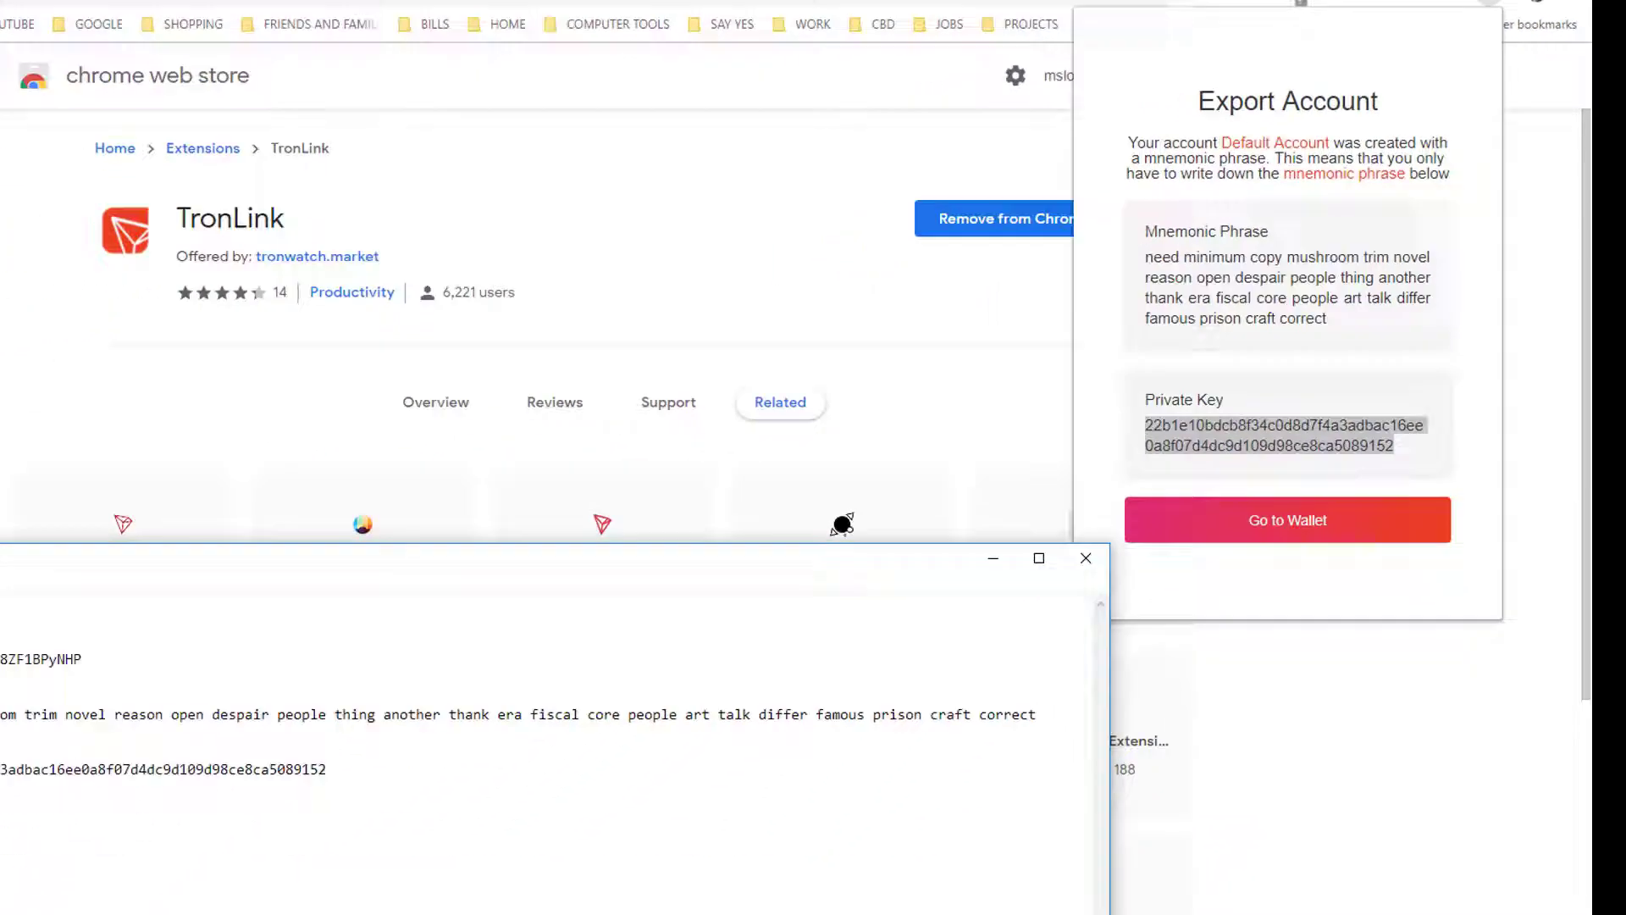
# Step: Save the Notepad notes as 'tronlink' on the Desktop and return to Chrome
pyautogui.click(90, 495)
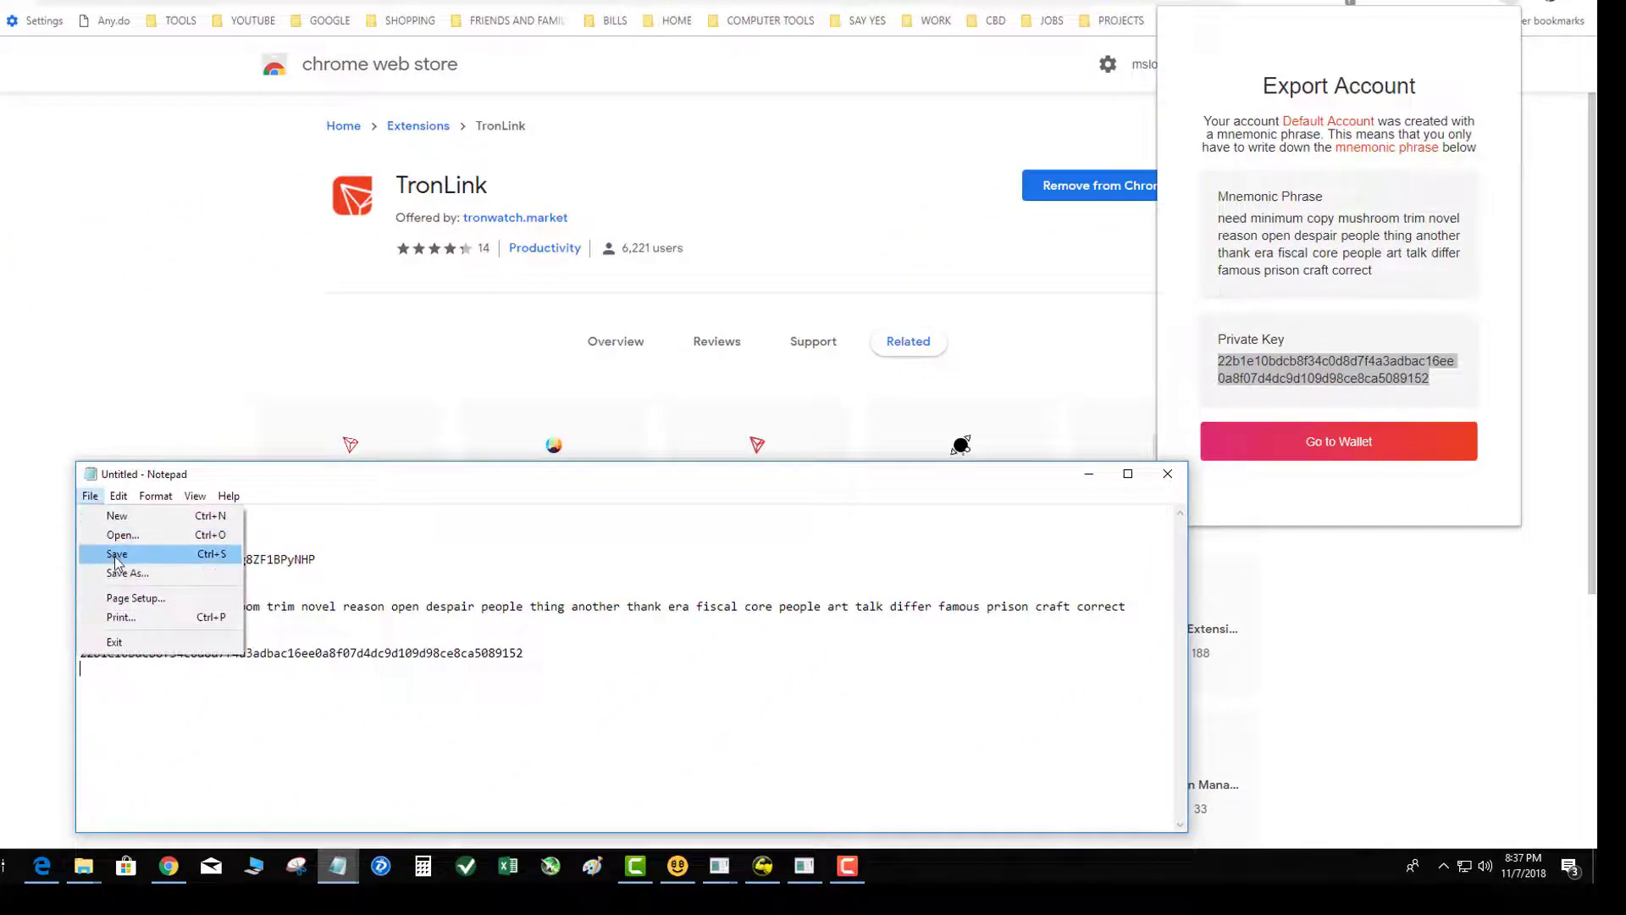
pyautogui.click(127, 572)
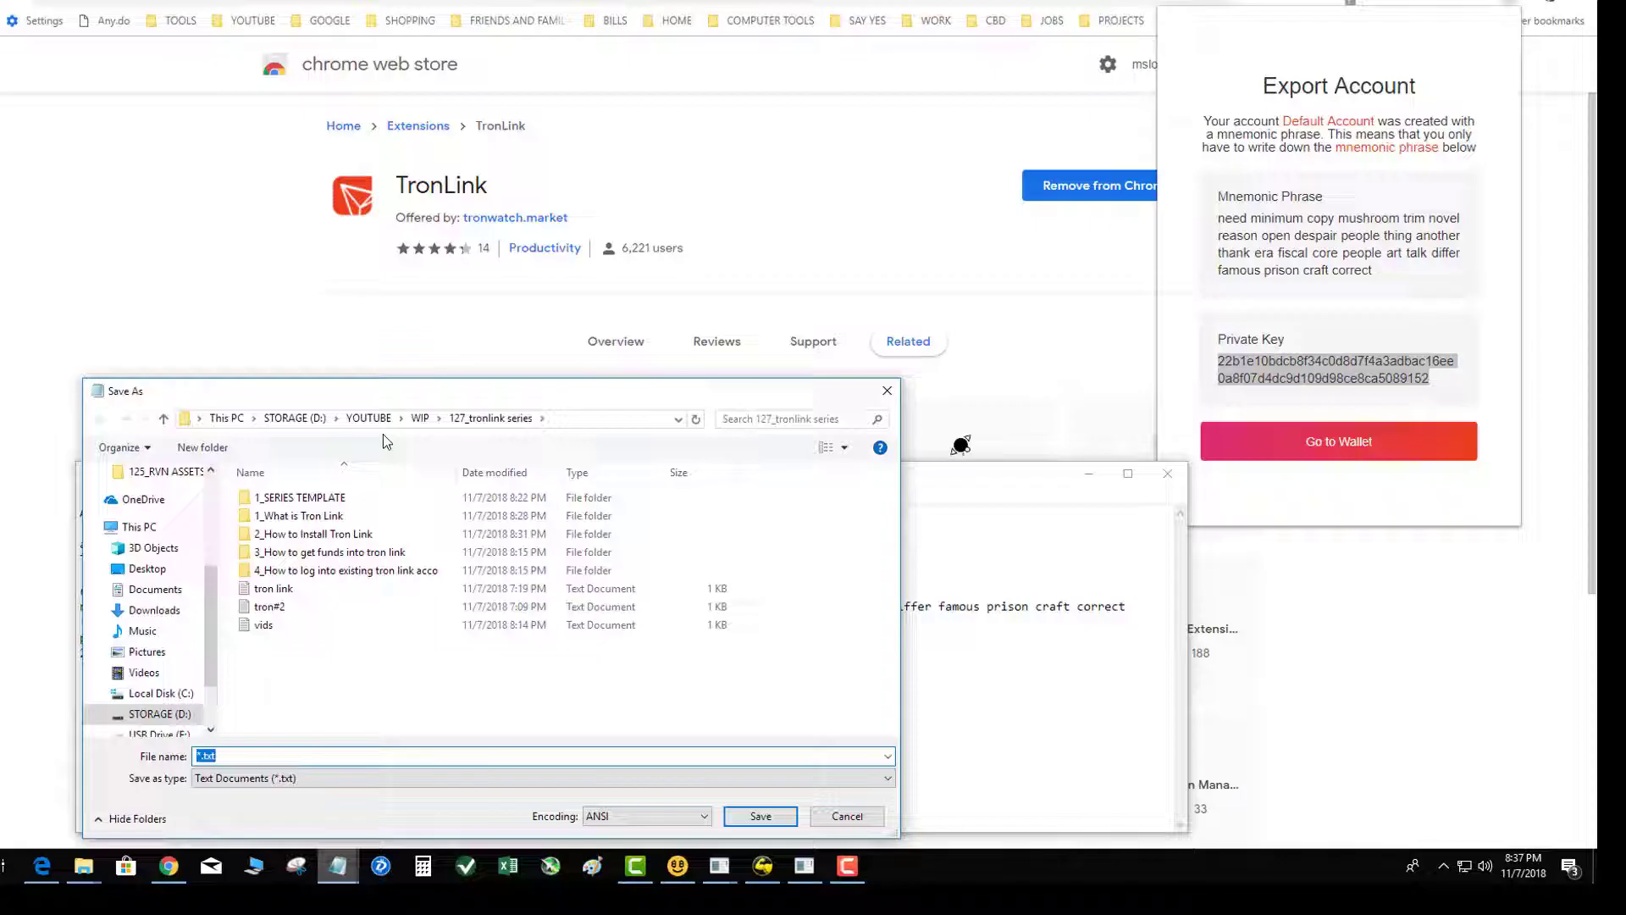
pyautogui.click(147, 568)
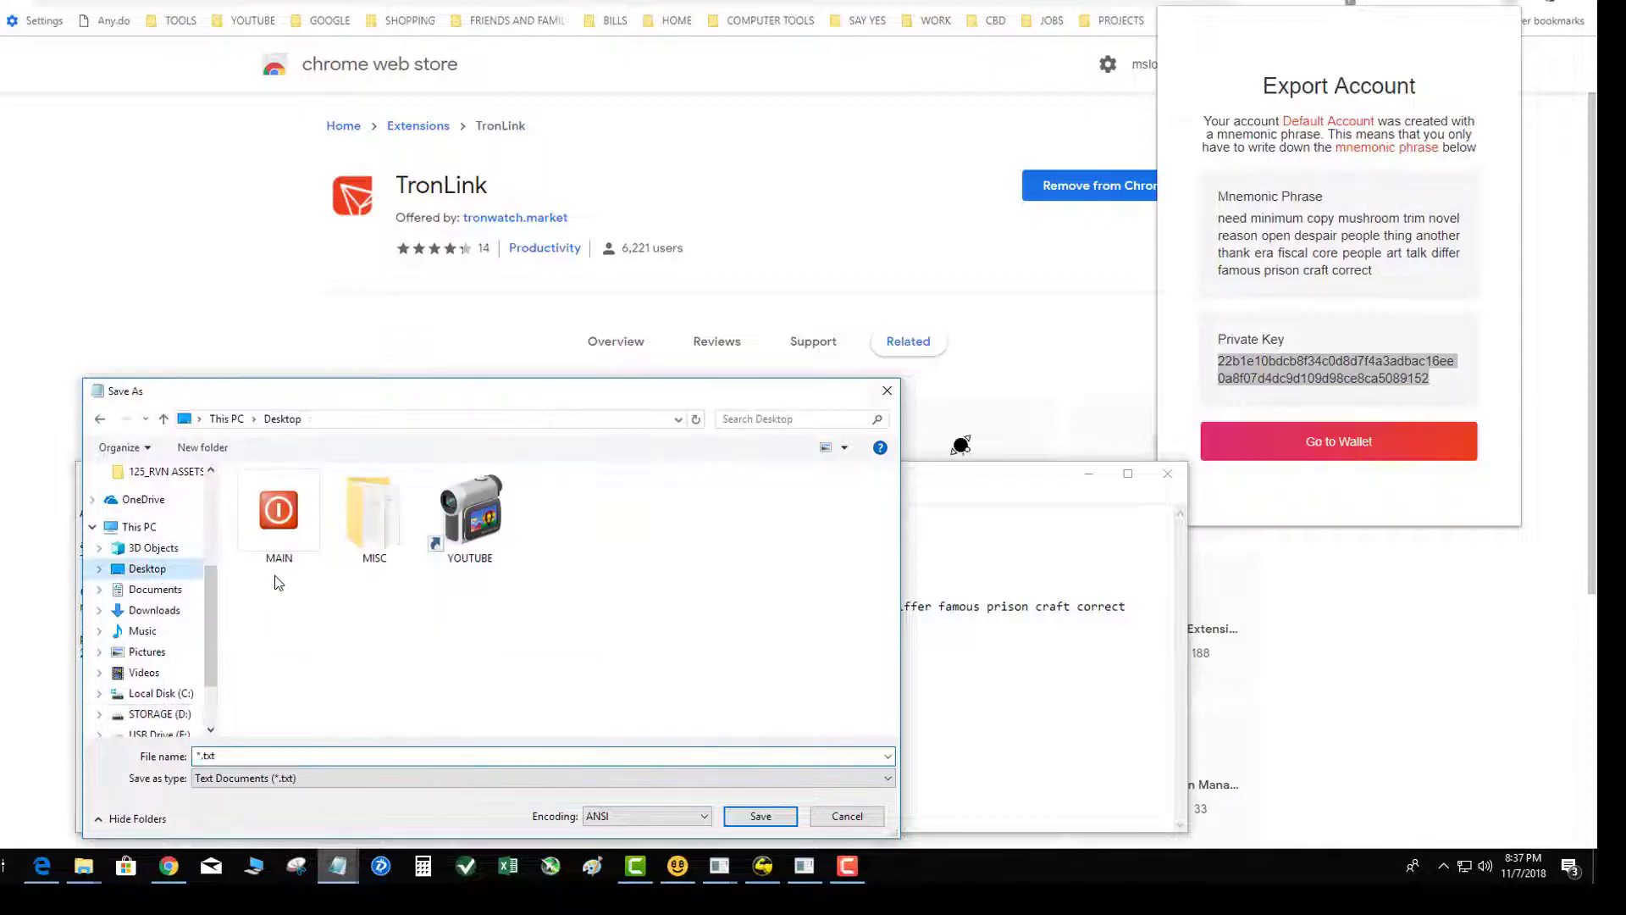
pyautogui.click(216, 754)
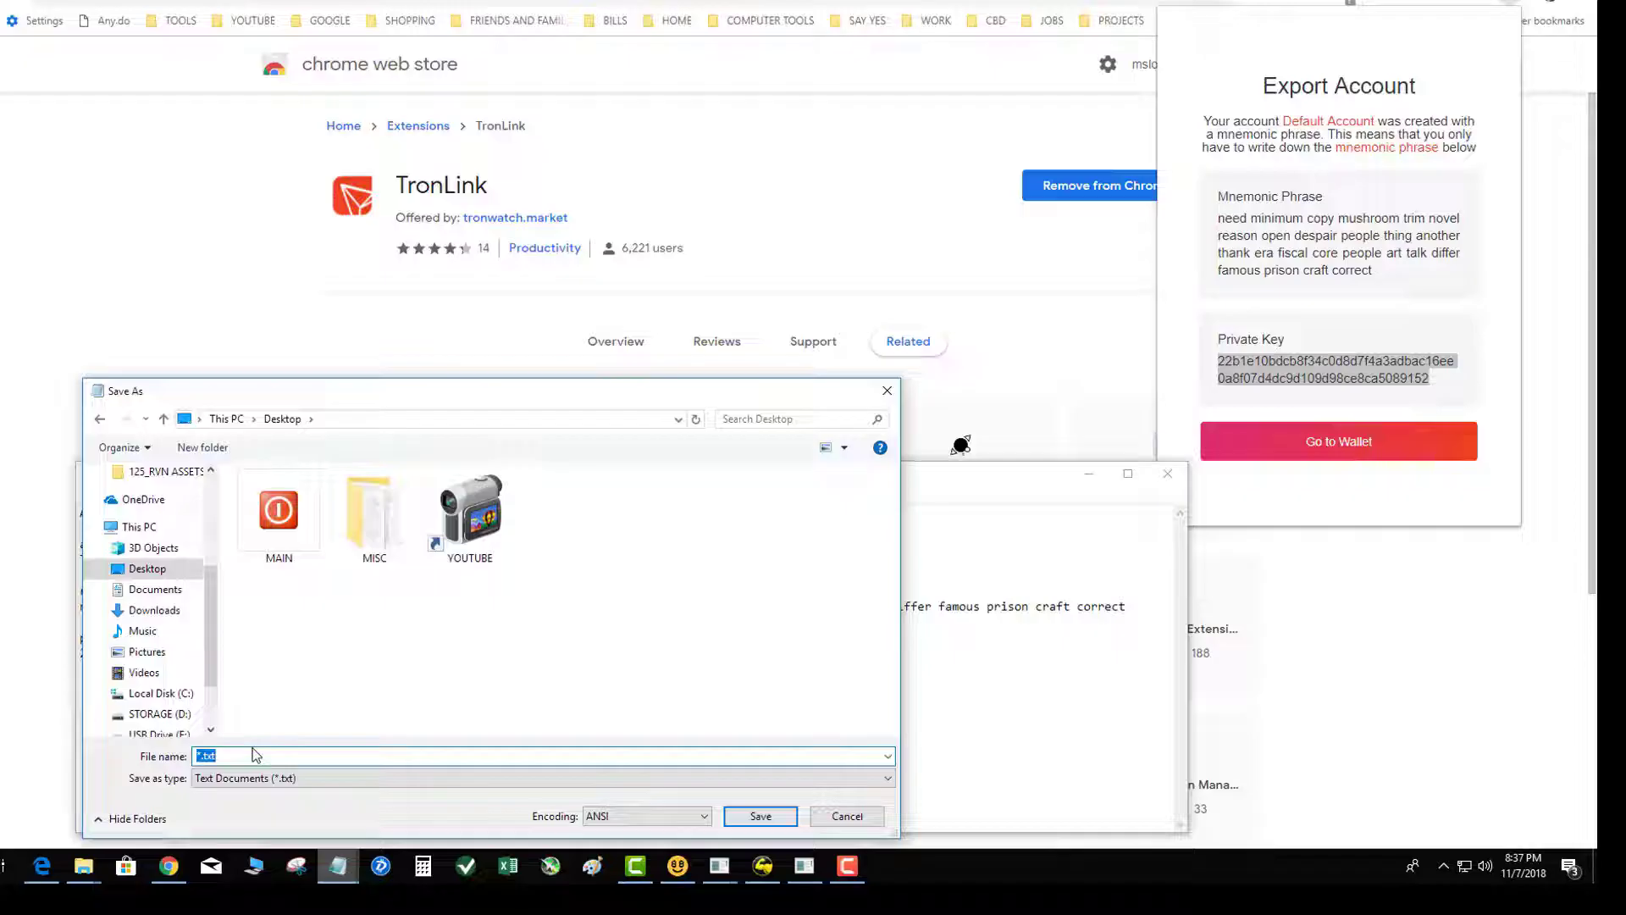
pyautogui.write('tronlink')
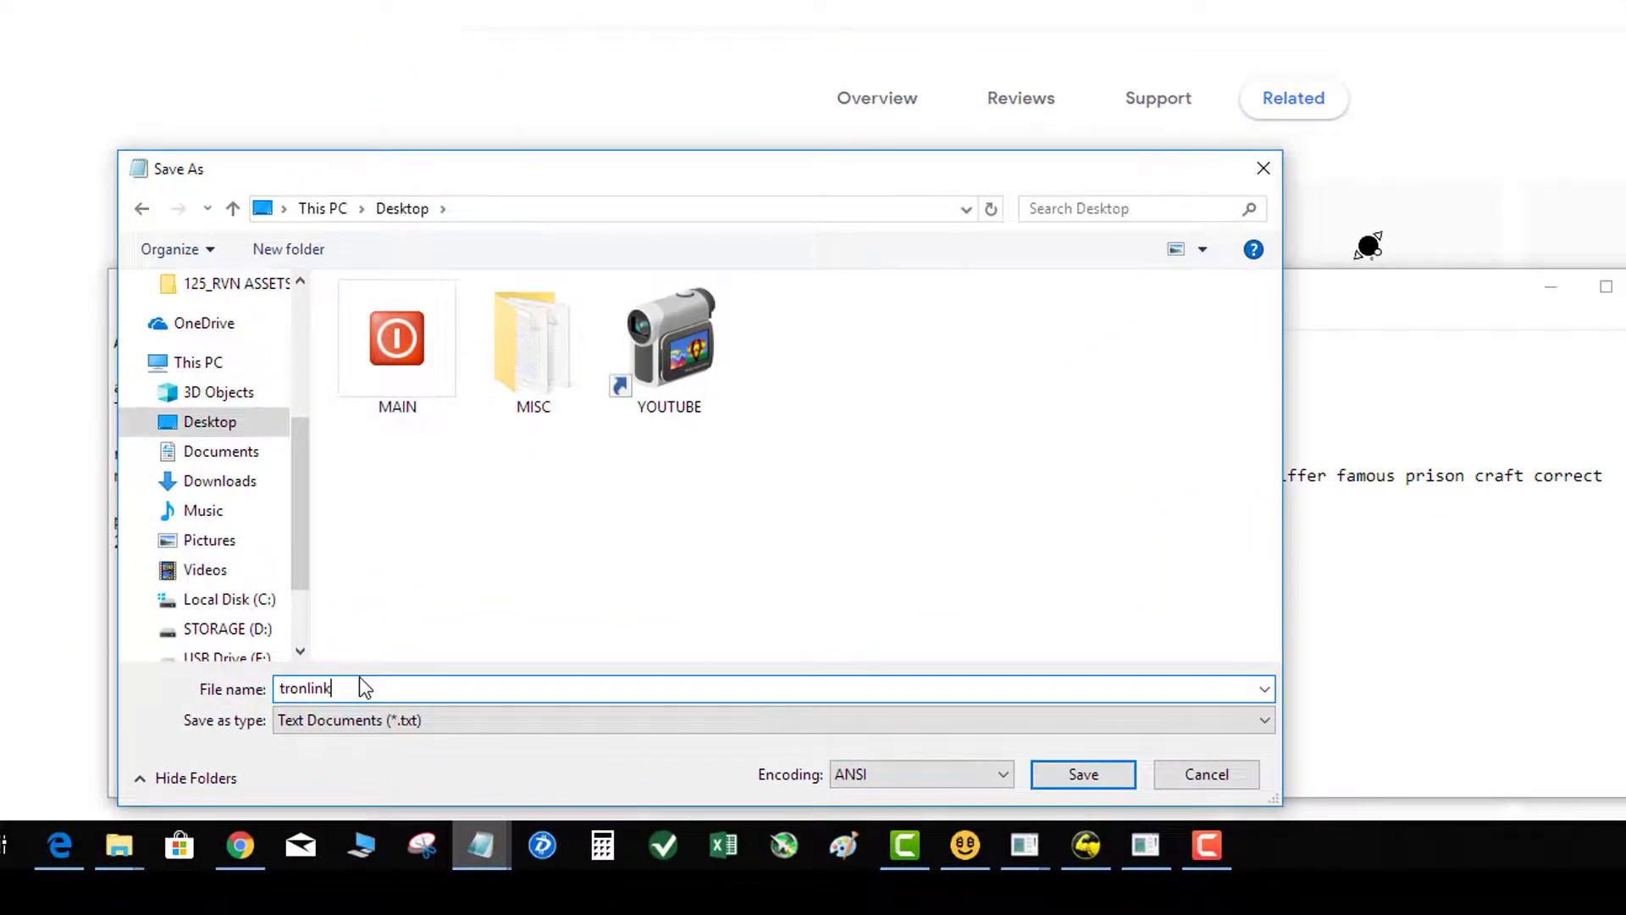
pyautogui.press('Return')
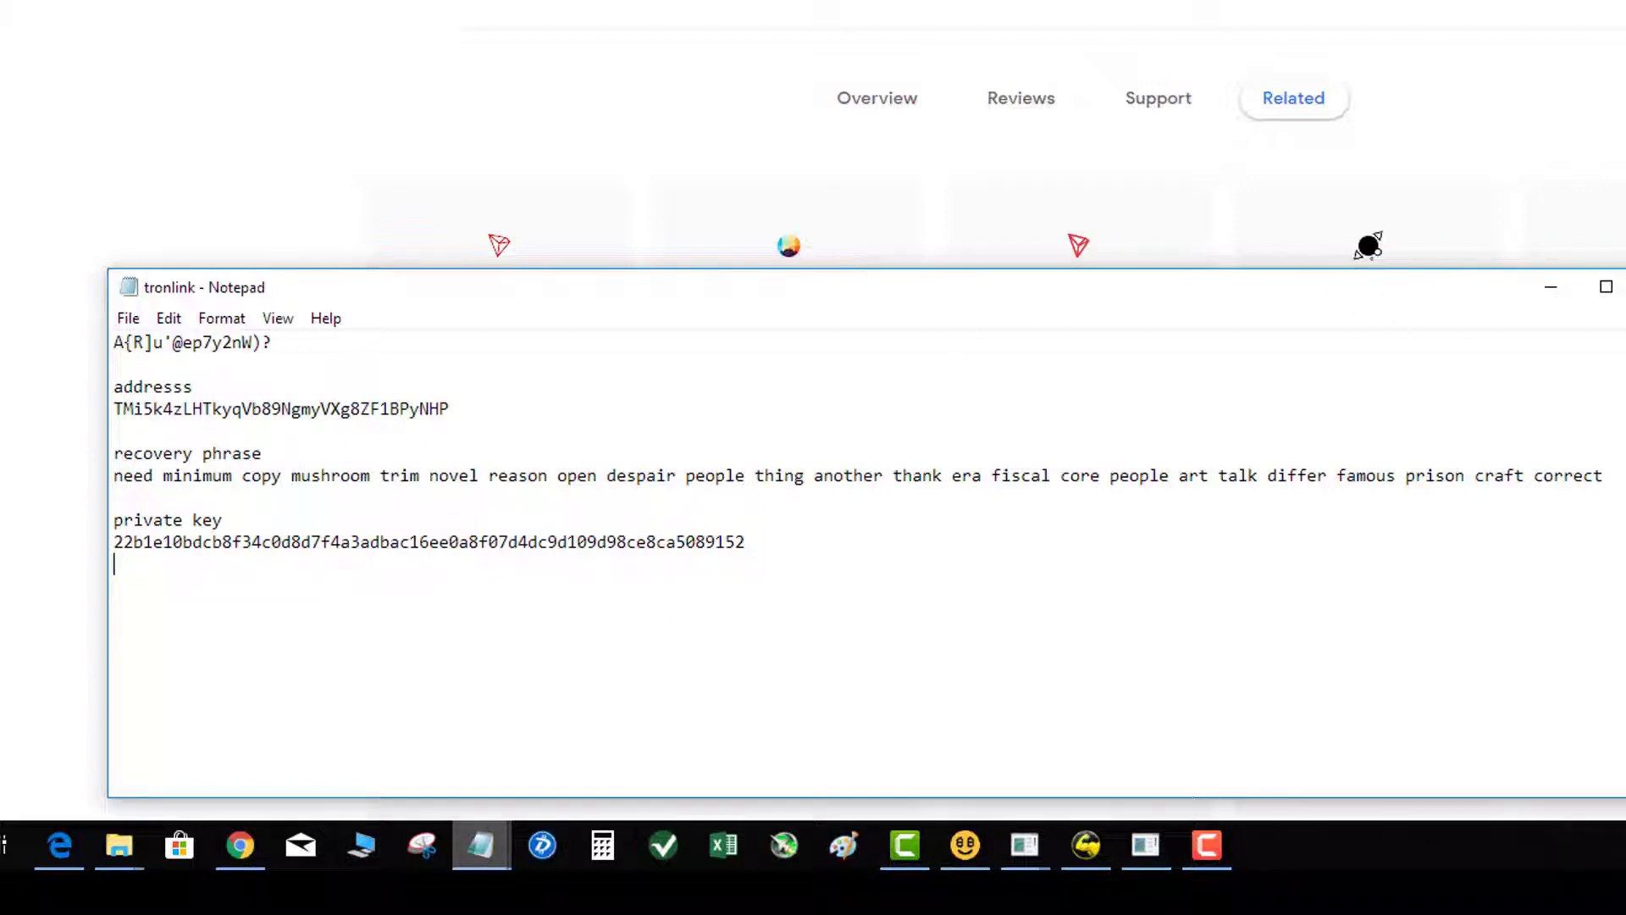
pyautogui.hotkey('alt', 'Tab')
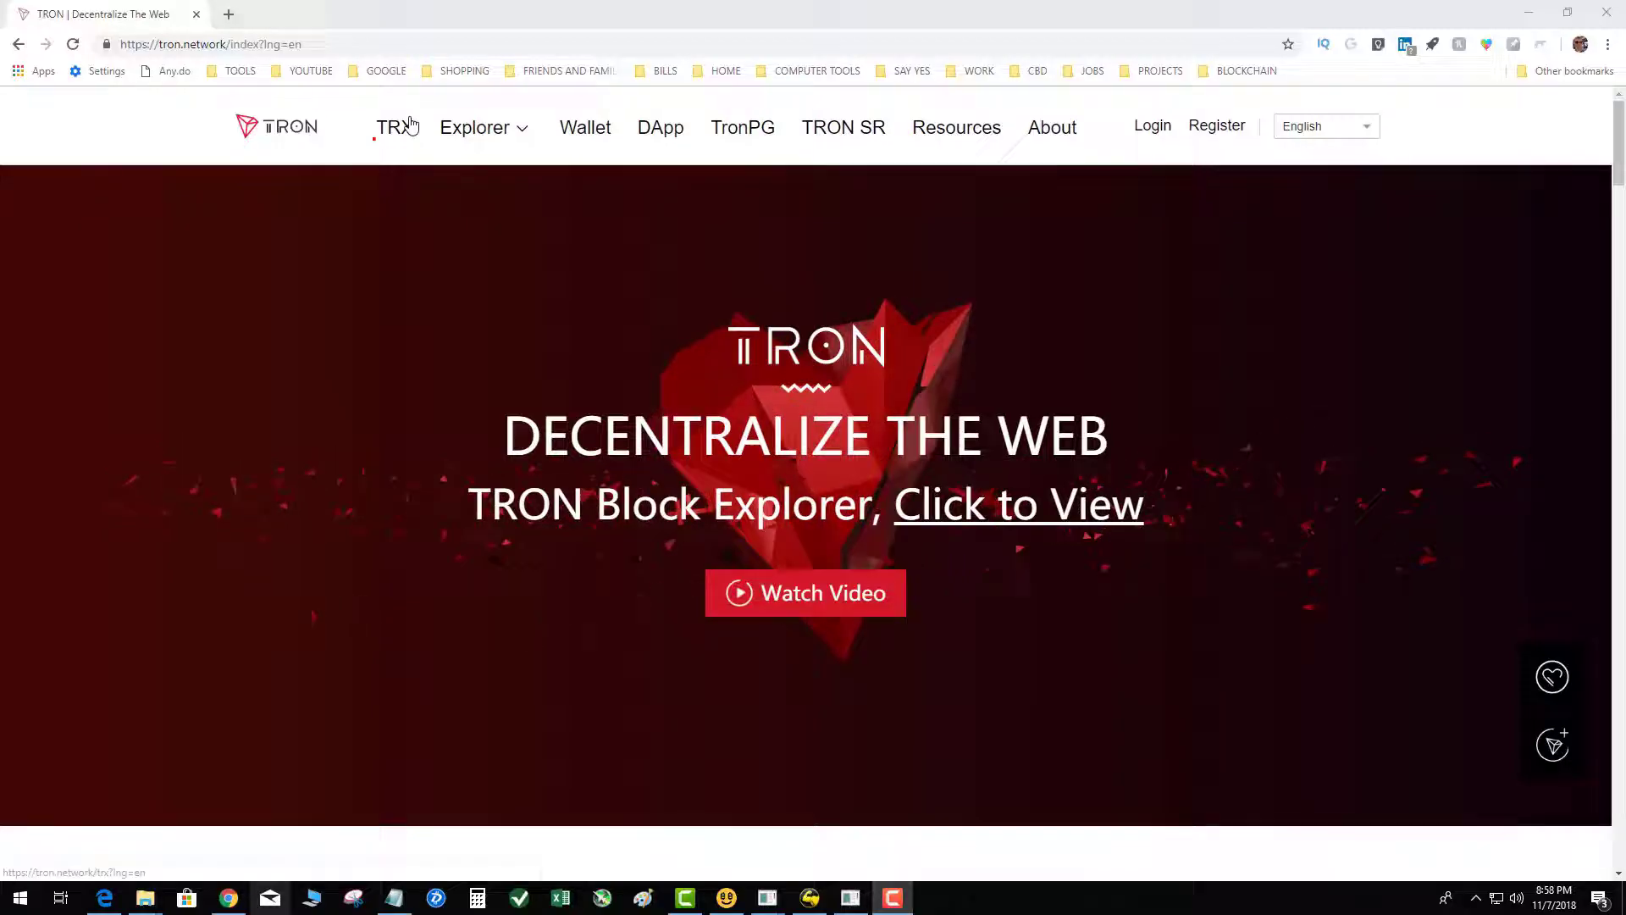
# Step: Open the Chrome Web Store extensions page in a new tab
pyautogui.click(228, 15)
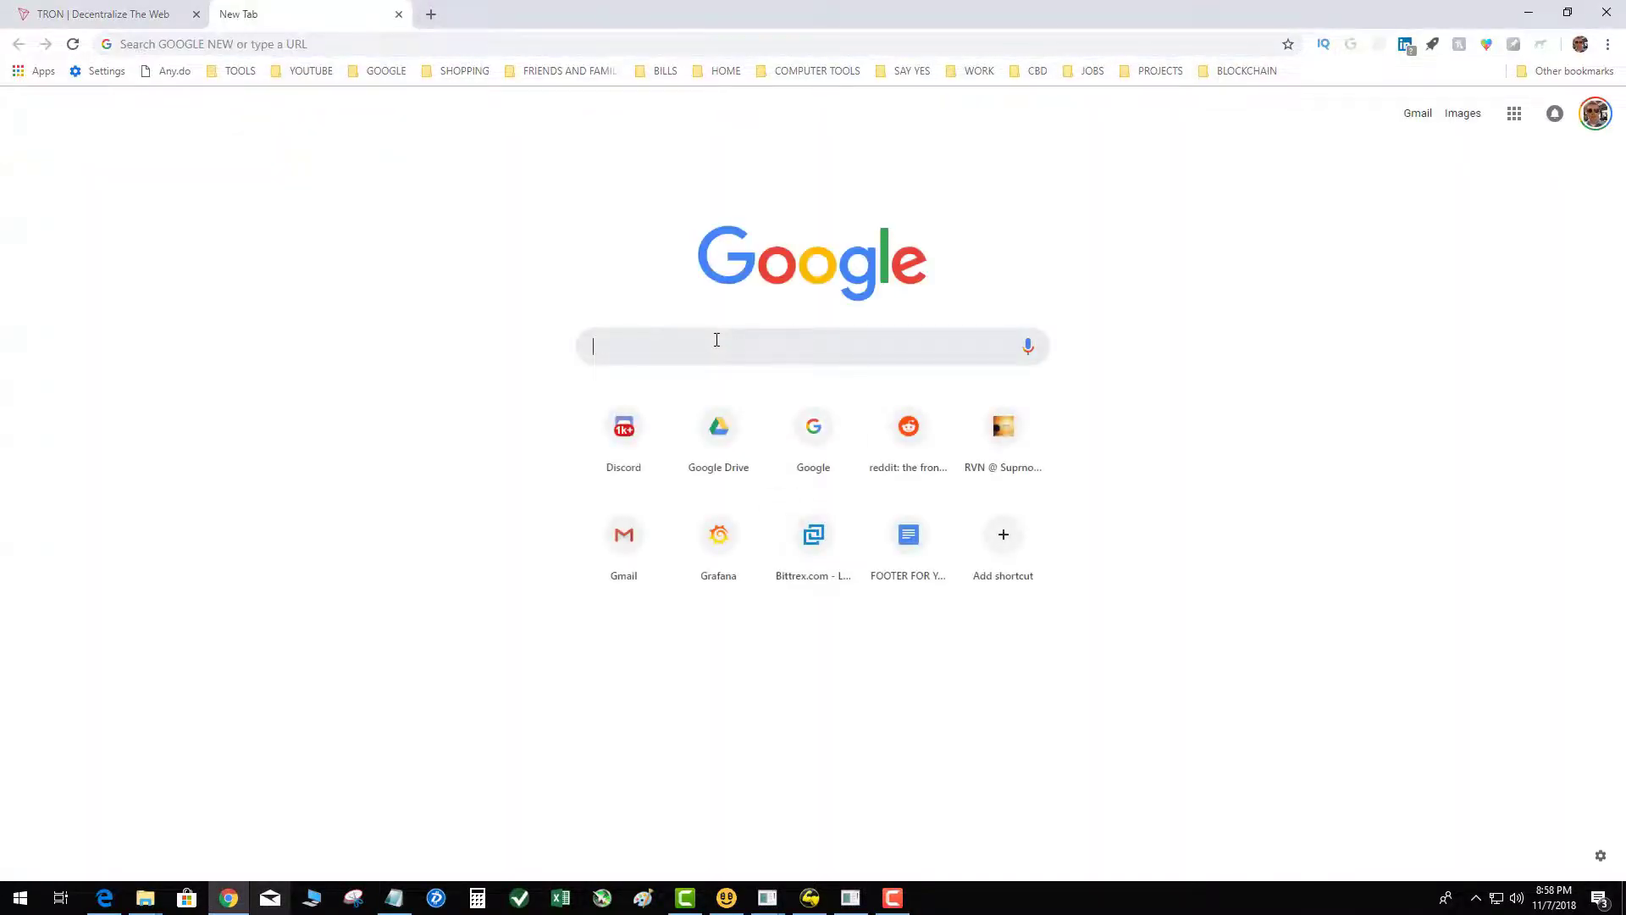
pyautogui.write('GO')
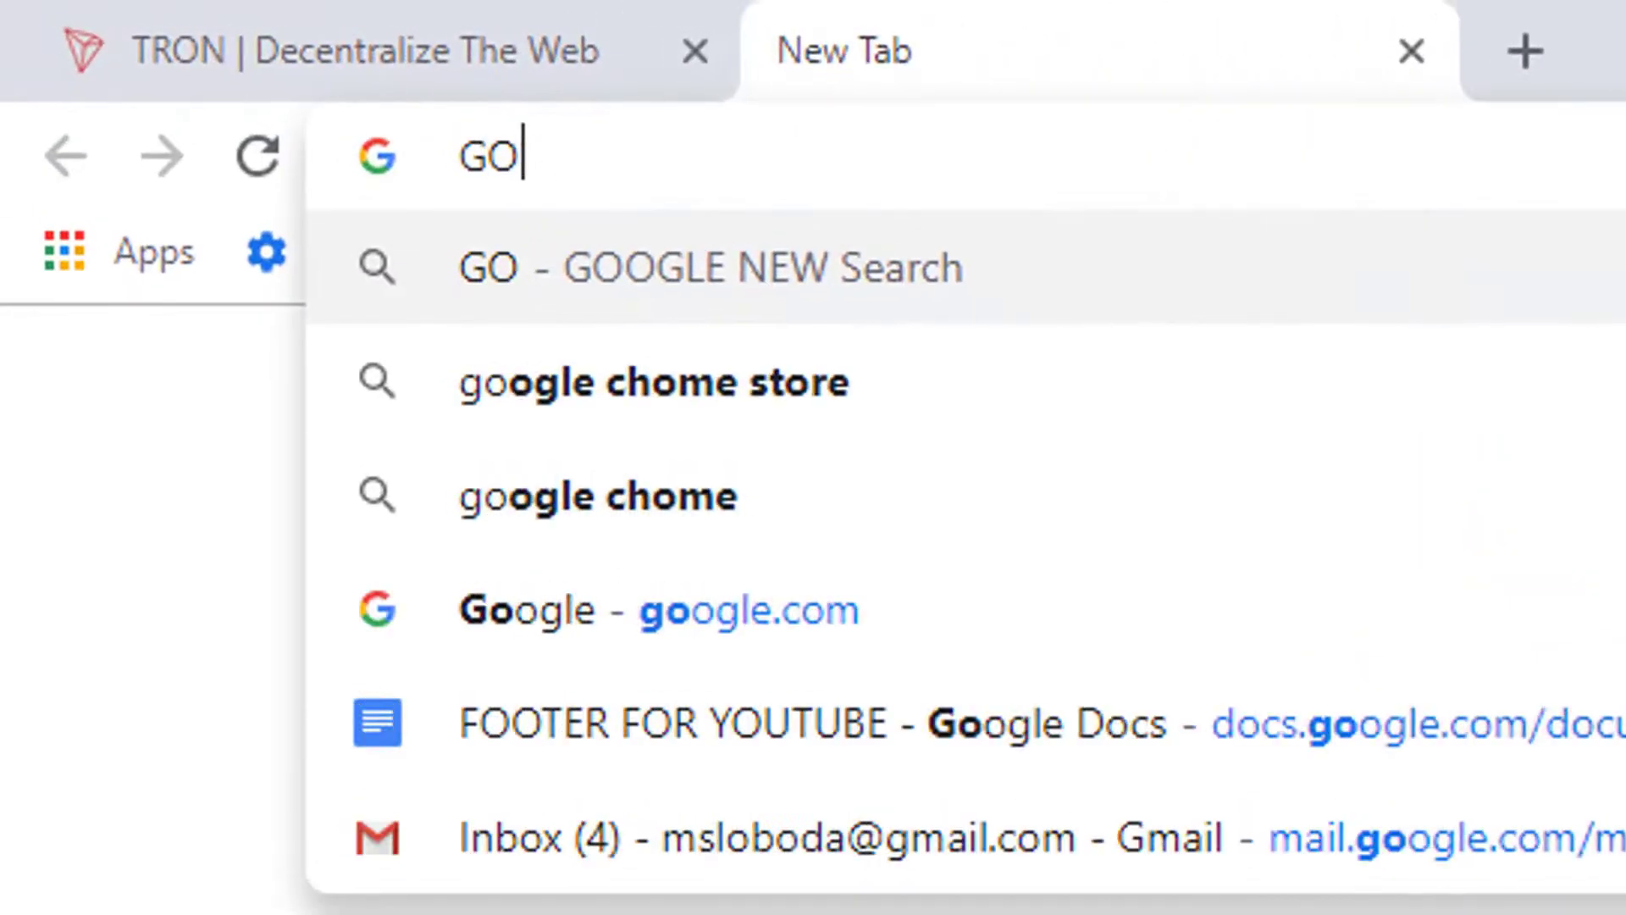
pyautogui.press('BackSpace')
pyautogui.press('BackSpace')
pyautogui.write('CHROMESTORE&rlz=1C1CHBD_enUS779US779&{google:acceptedSuggestion}oq=CHRO')
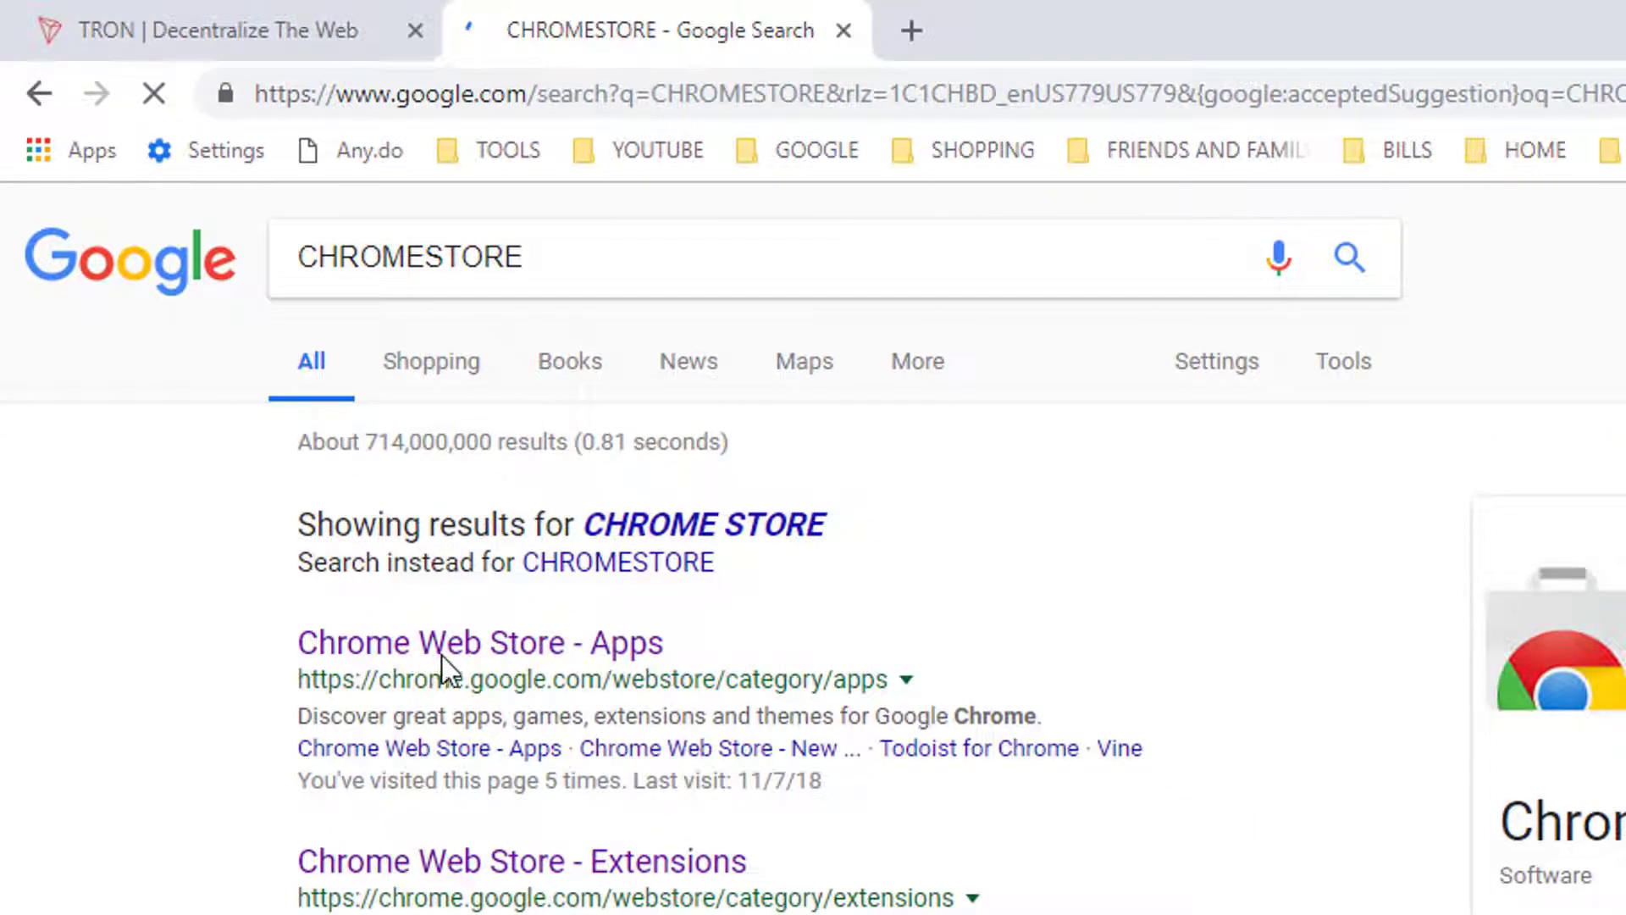
pyautogui.click(453, 648)
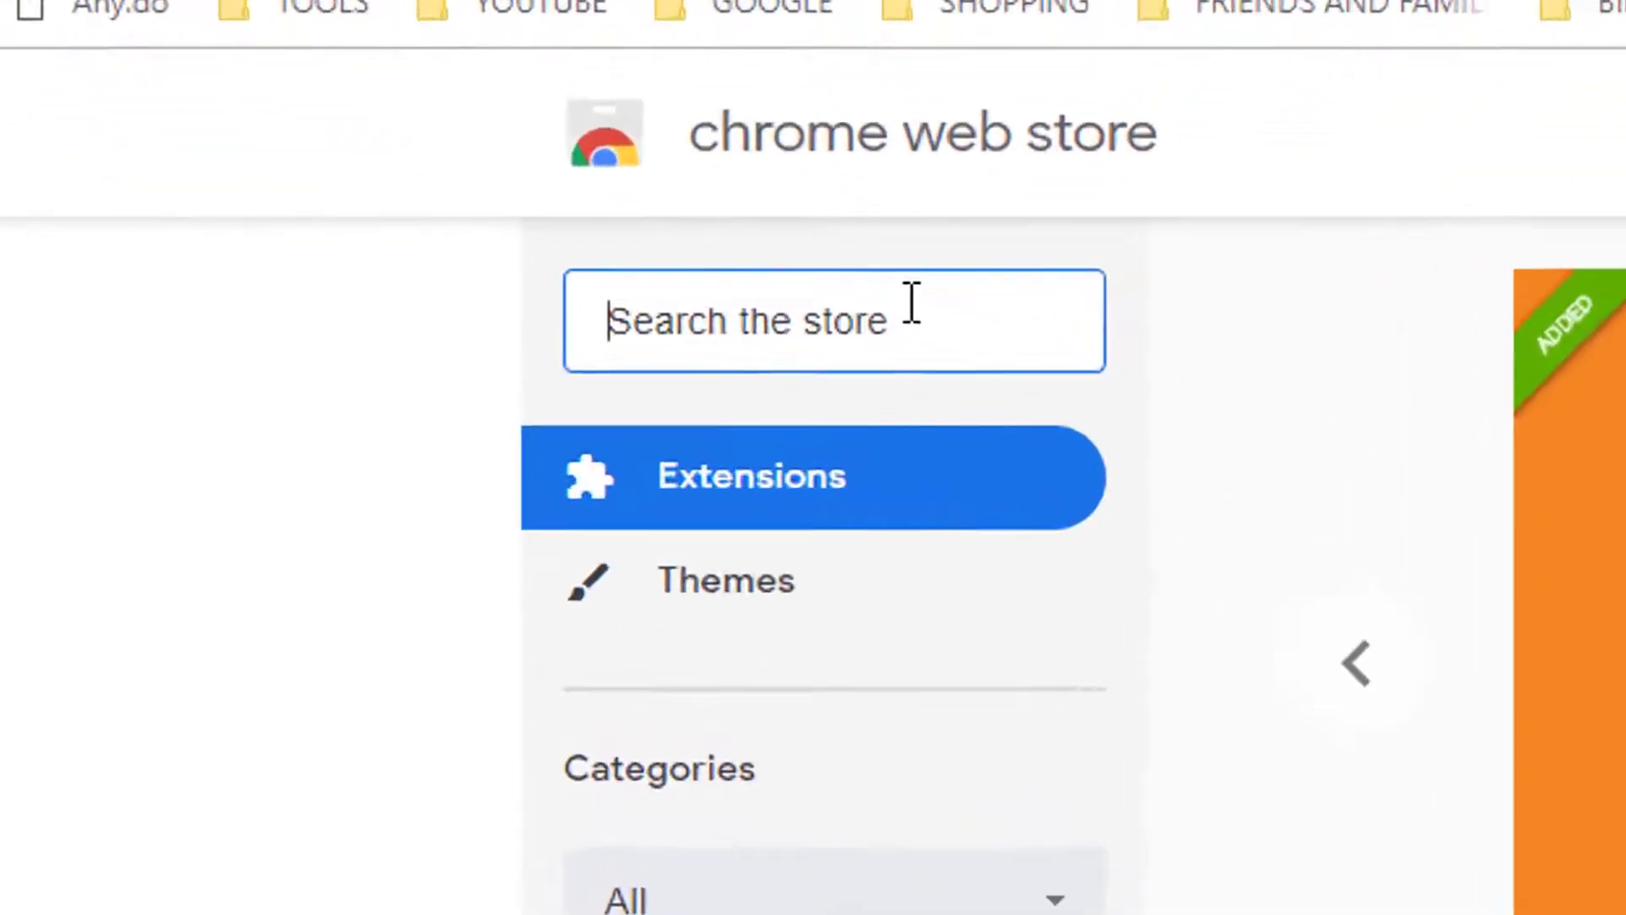
# Step: Search the store for TRONLINK and add the TronLink extension to Chrome
pyautogui.write('TRONLINK')
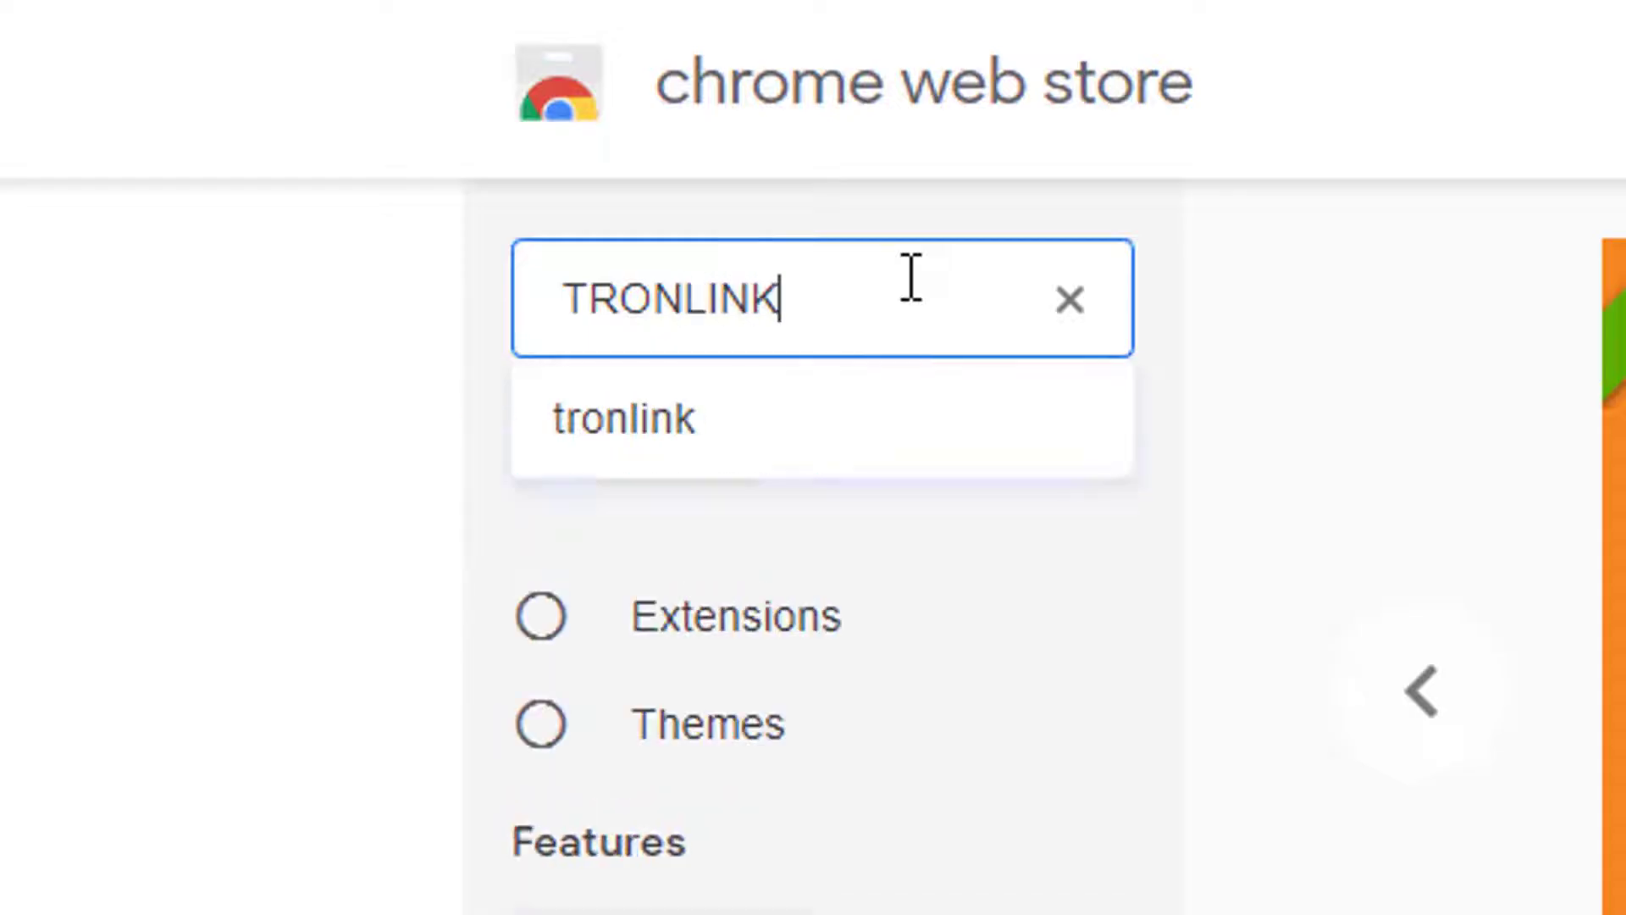
pyautogui.press('Return')
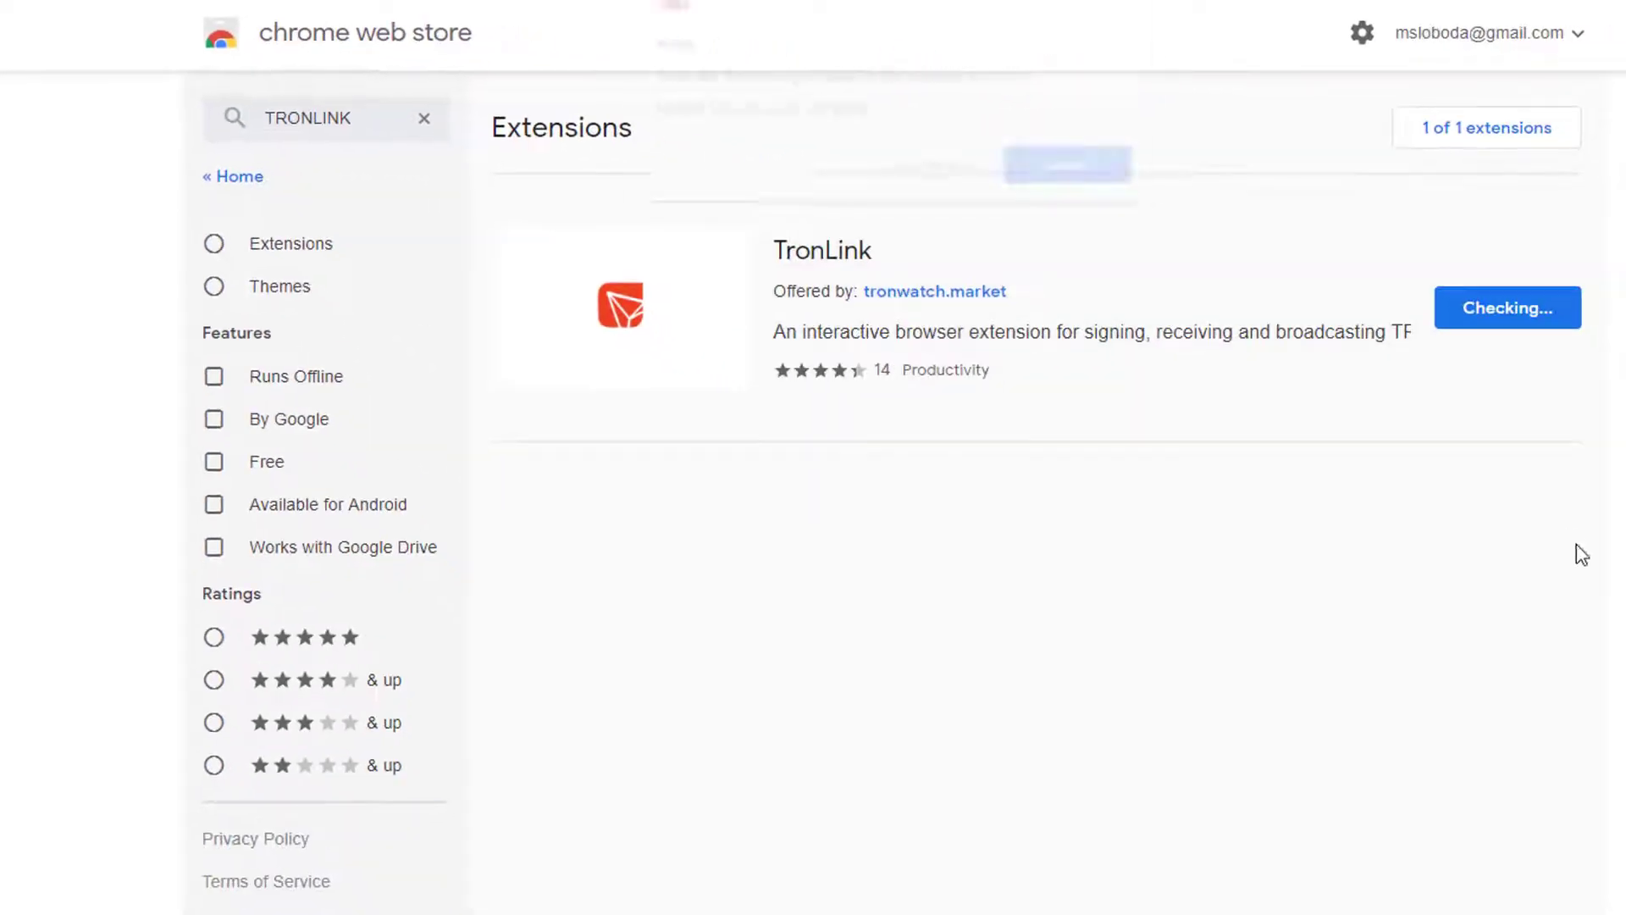
pyautogui.click(934, 169)
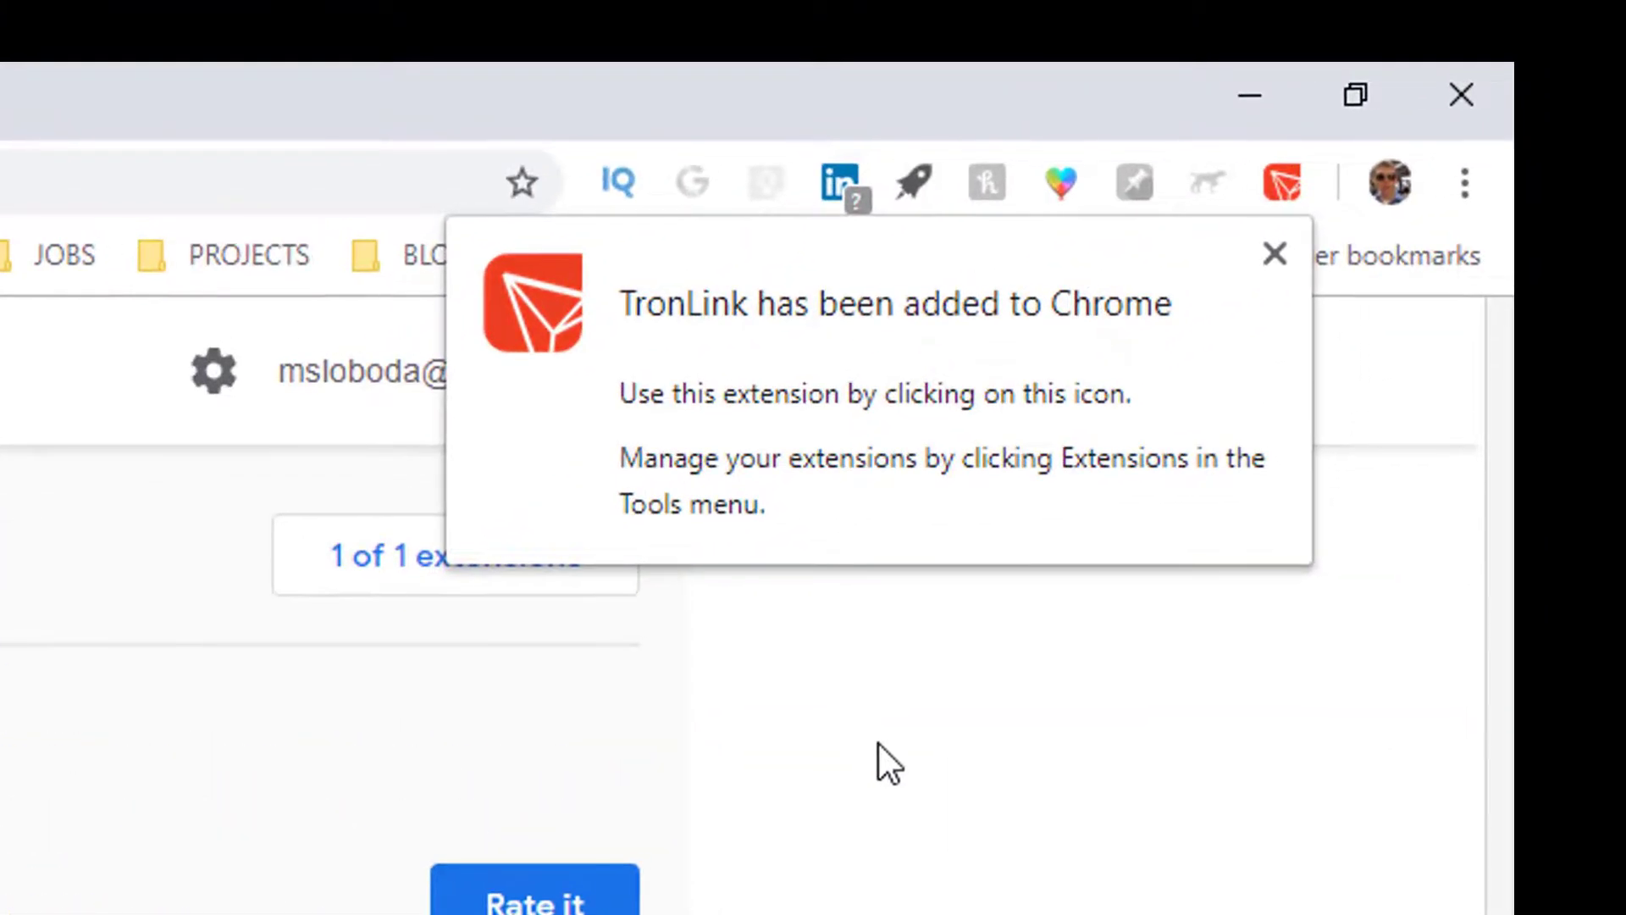
# Step: Open TronLink and create the wallet by entering and confirming a new password
pyautogui.click(900, 896)
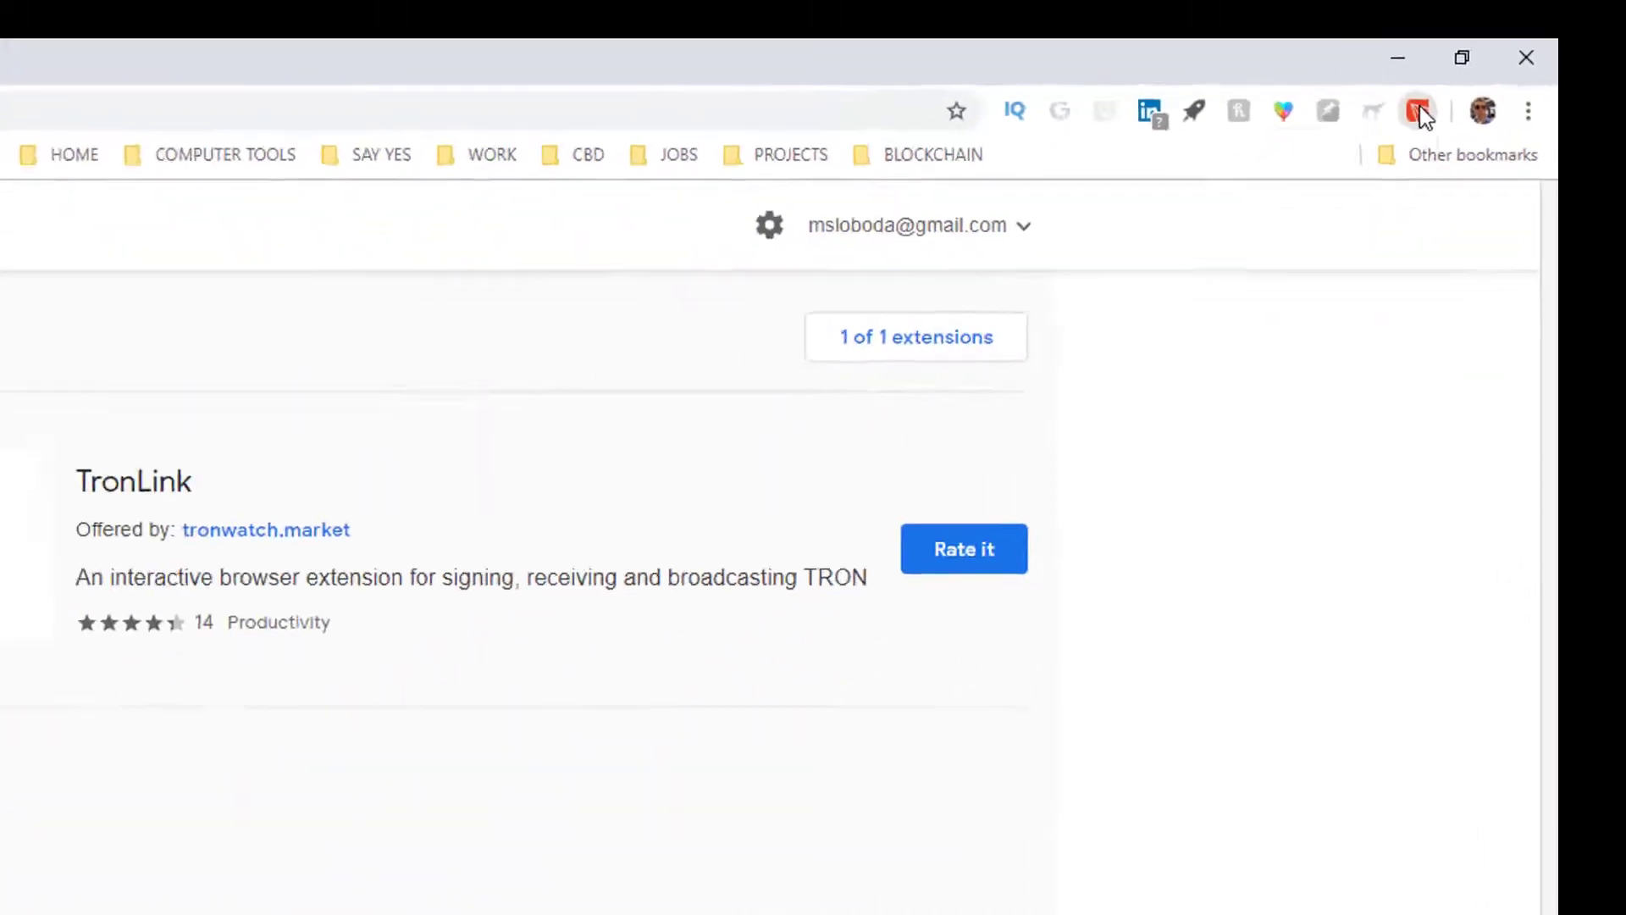
pyautogui.click(1420, 112)
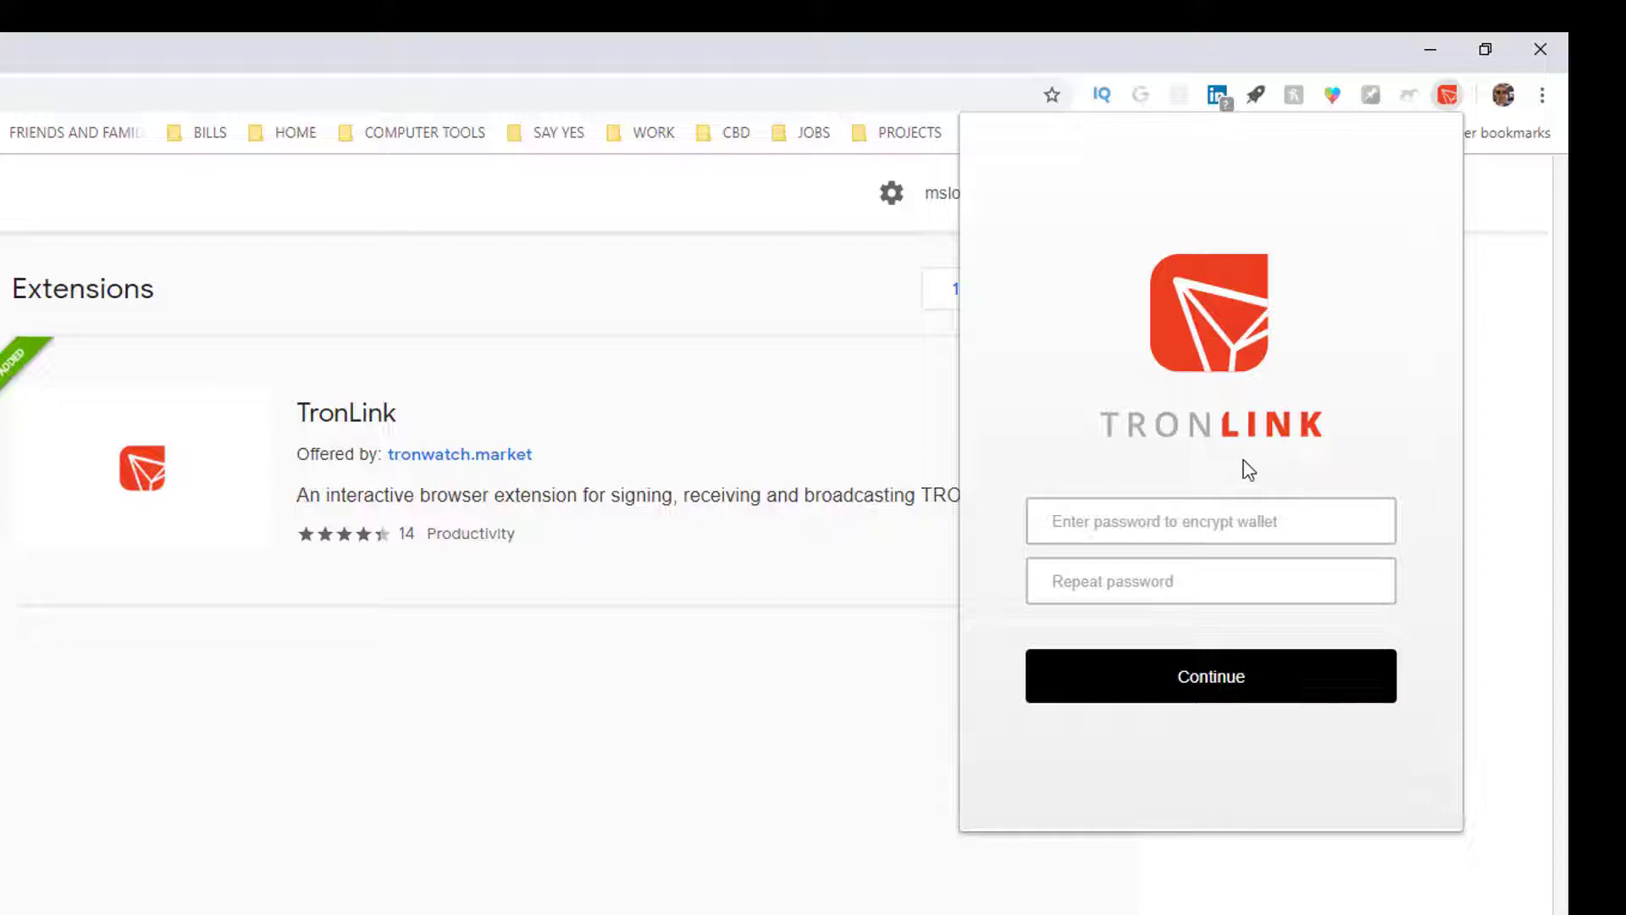
pyautogui.click(1179, 524)
pyautogui.write('••••')
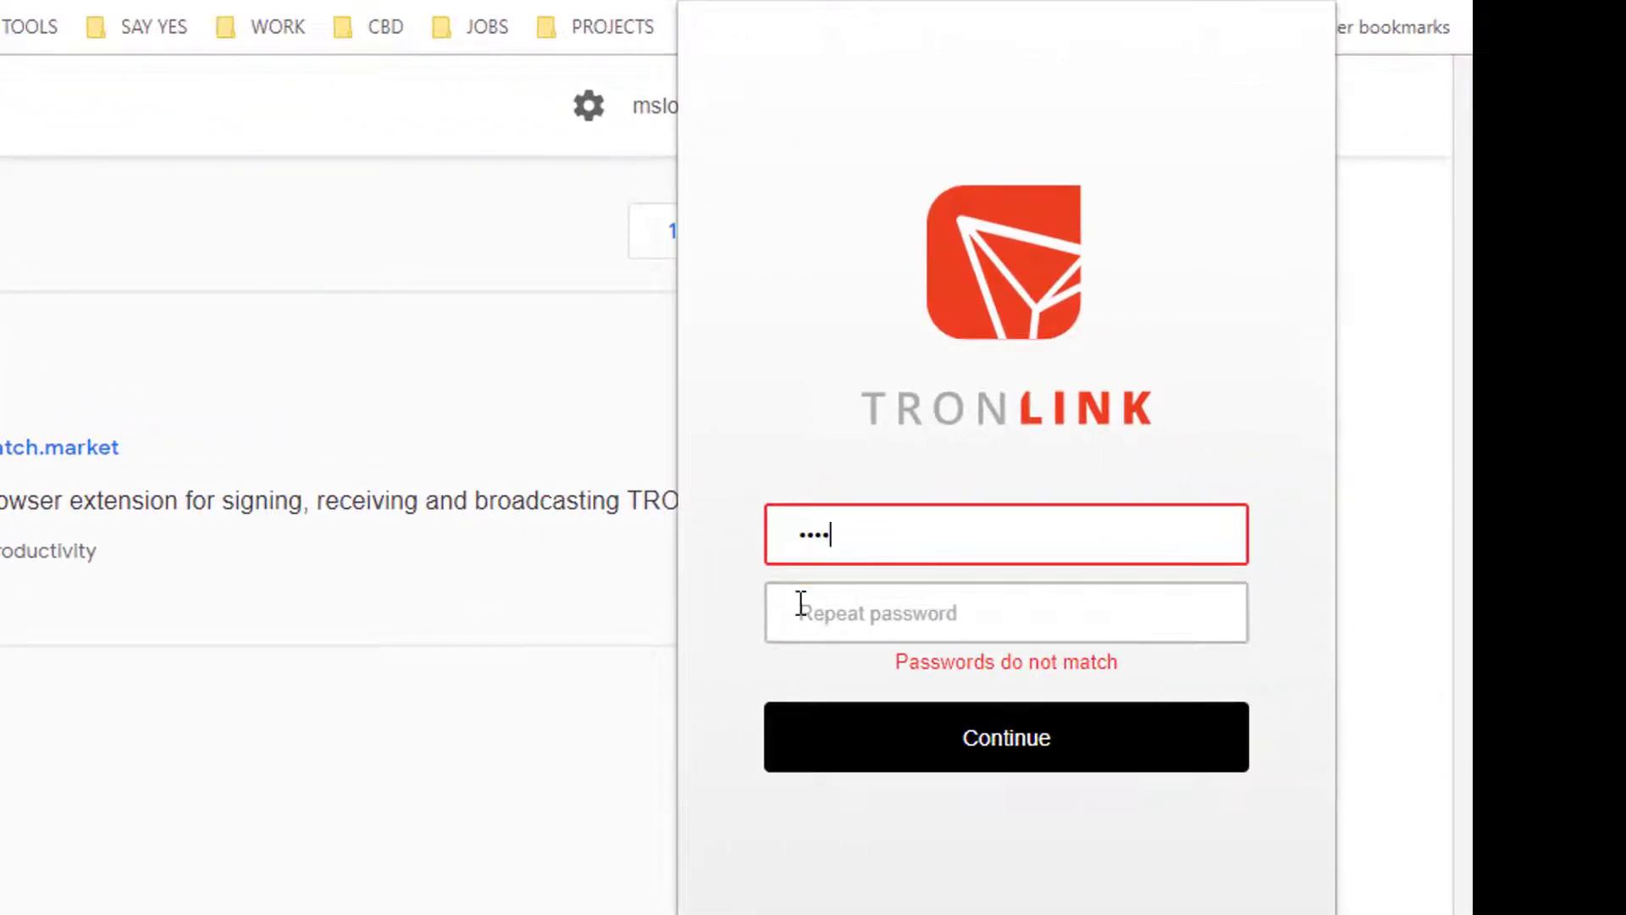
pyautogui.click(801, 603)
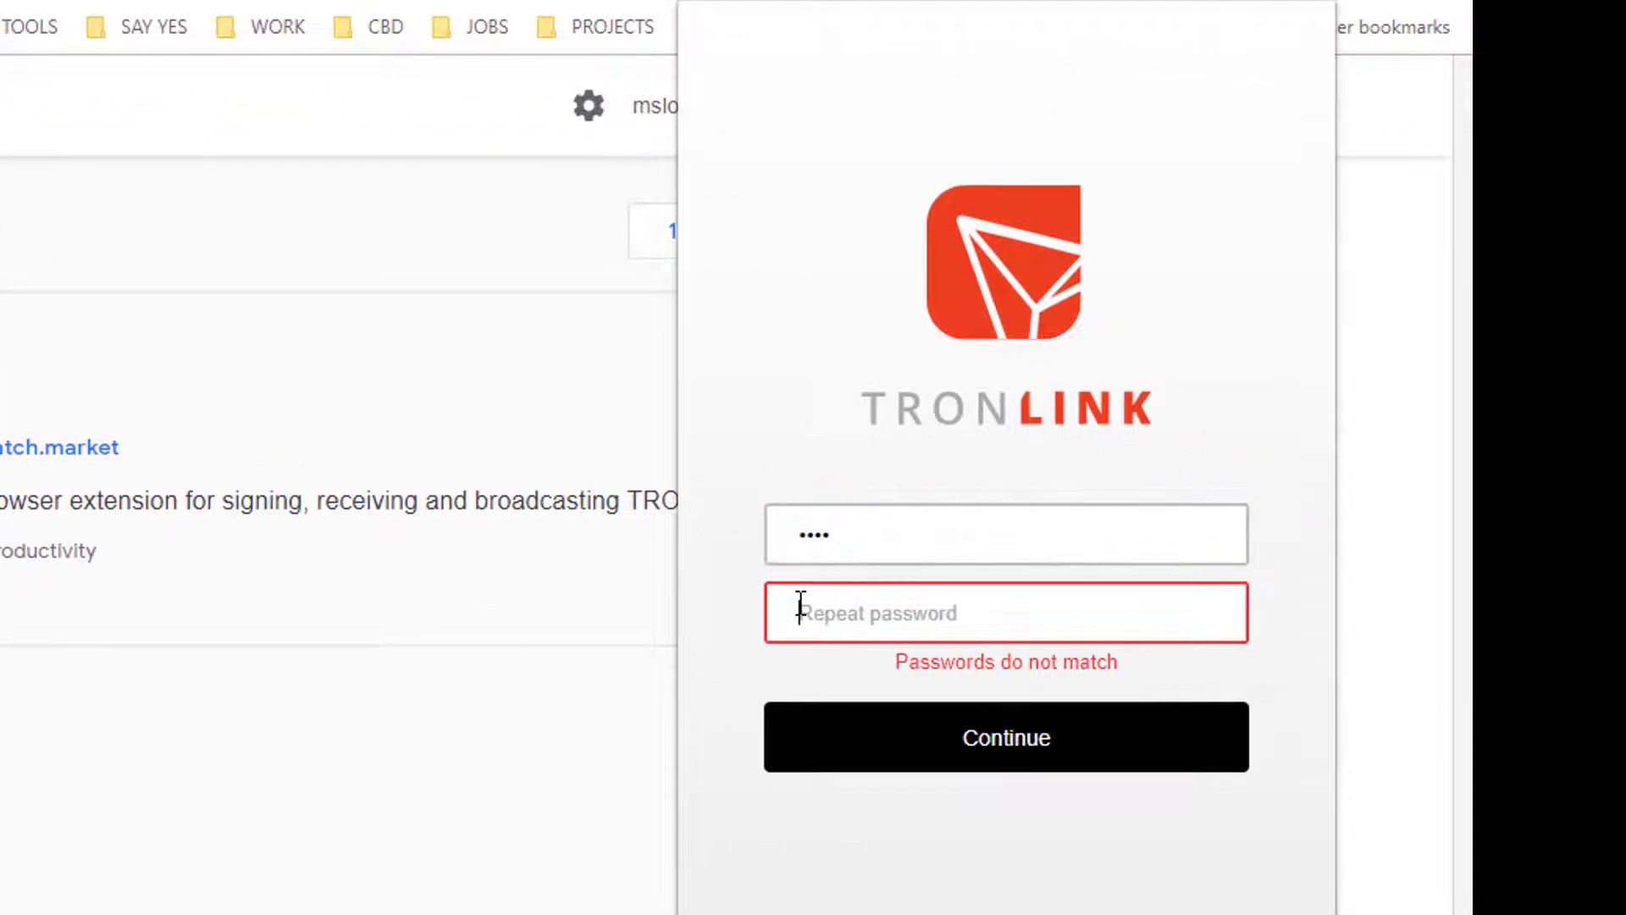
pyautogui.write('••••')
pyautogui.click(934, 745)
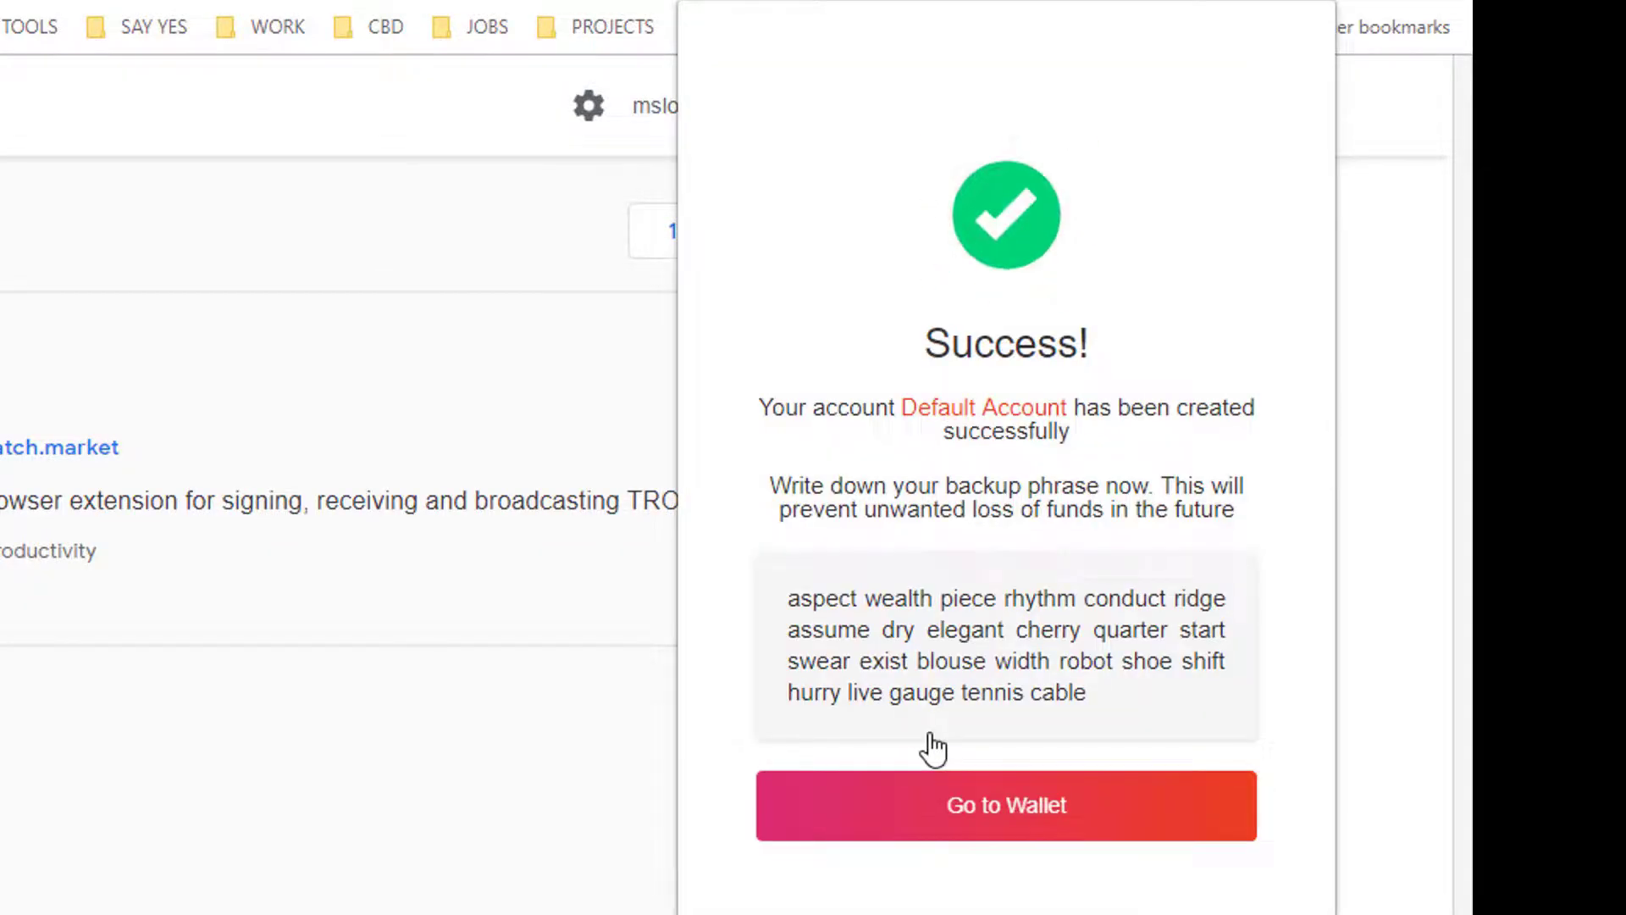
# Step: Go into the wallet, switch to Accounts, and start an account import
pyautogui.click(981, 810)
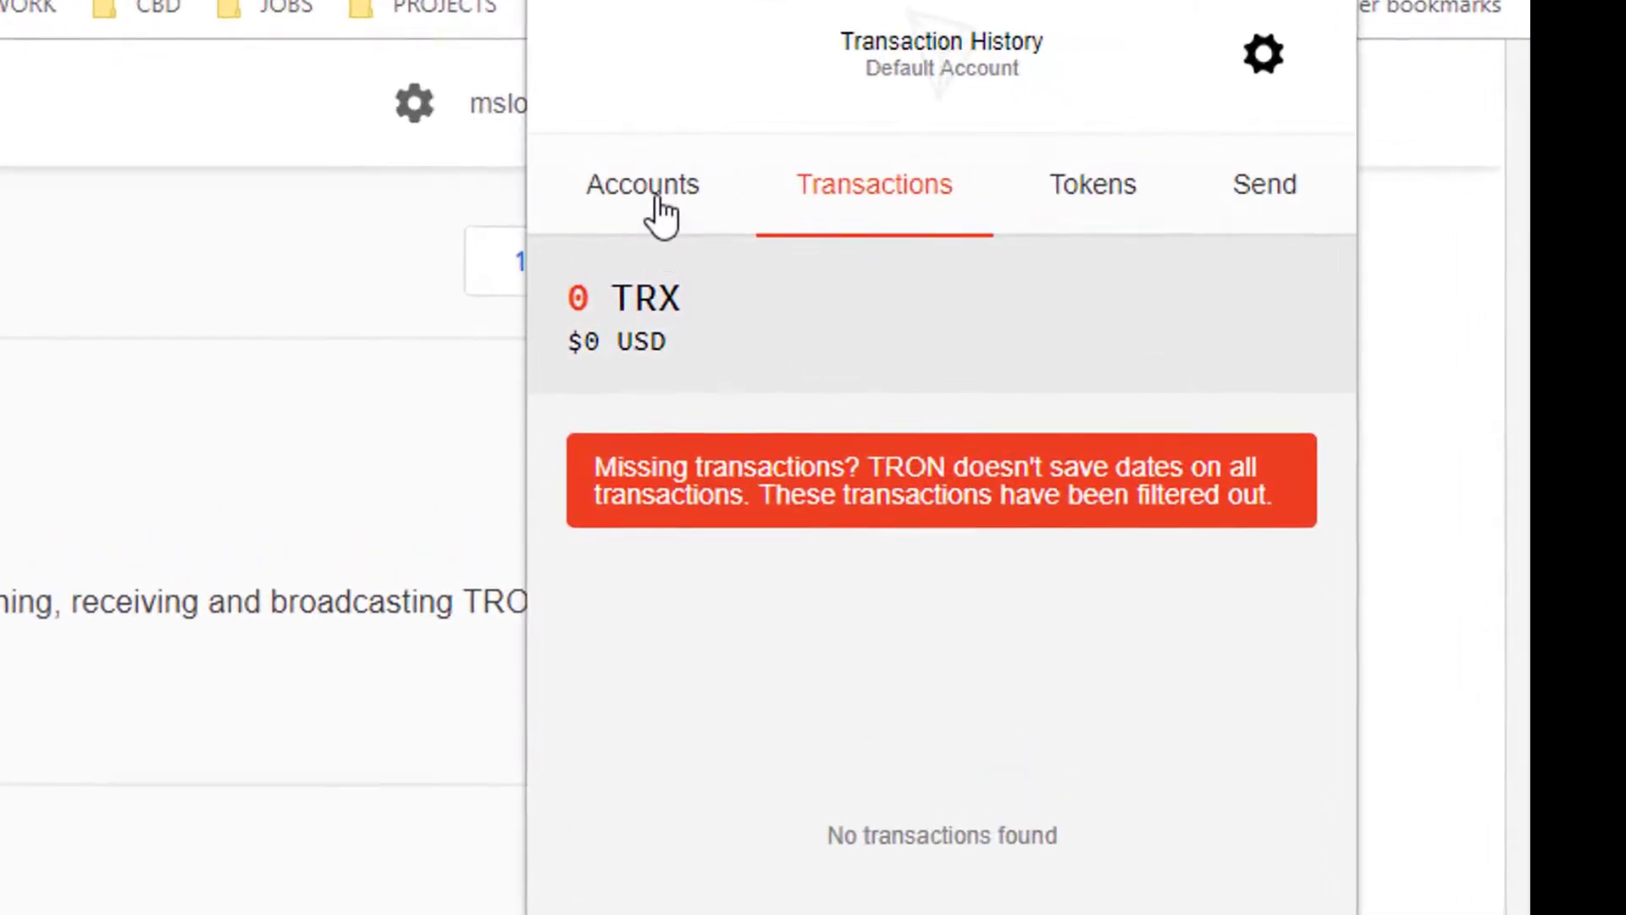
pyautogui.click(659, 203)
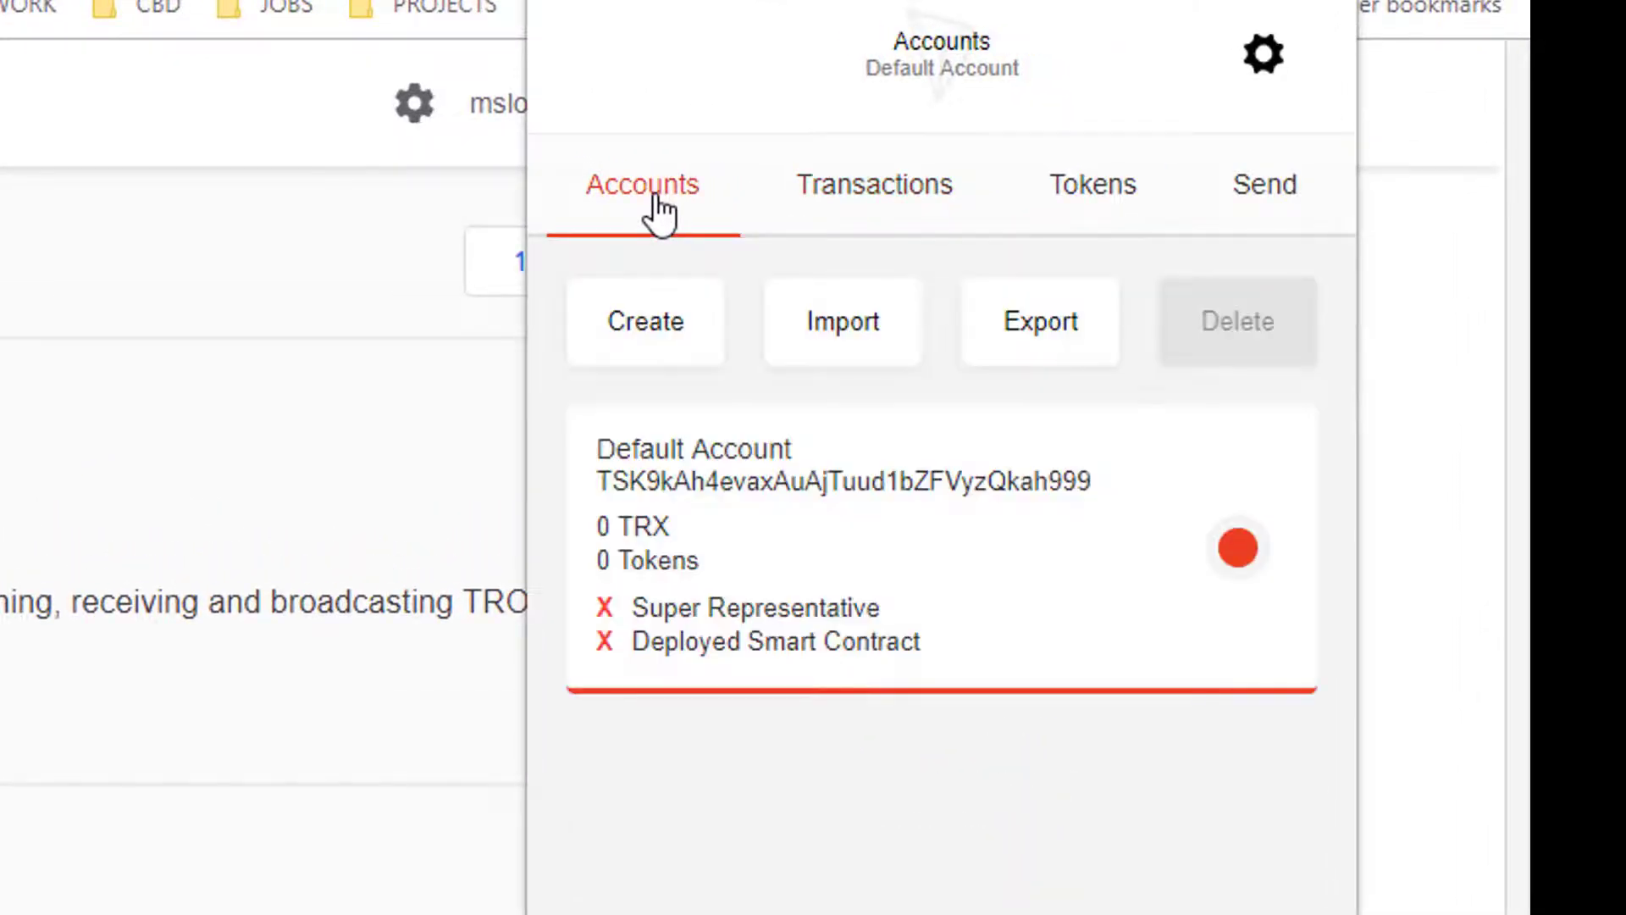
pyautogui.click(839, 330)
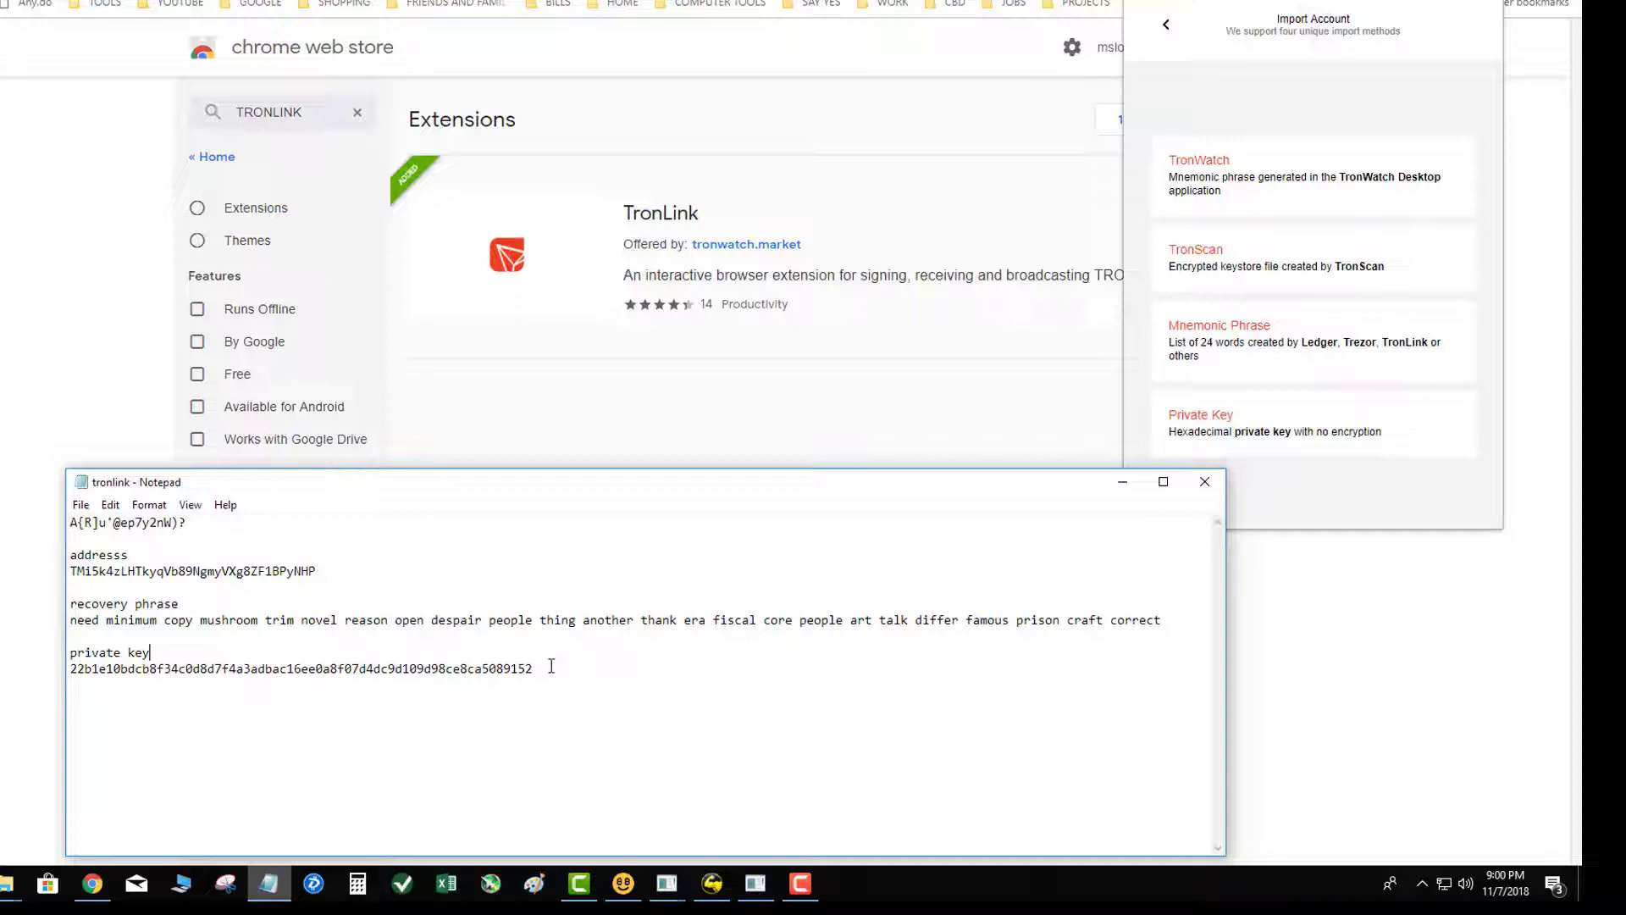
# Step: Import the saved private key into TronLink as an account named MasterWallet
pyautogui.moveTo(552, 666); pyautogui.dragTo(66, 666)
pyautogui.hotkey('ctrl', 'c')
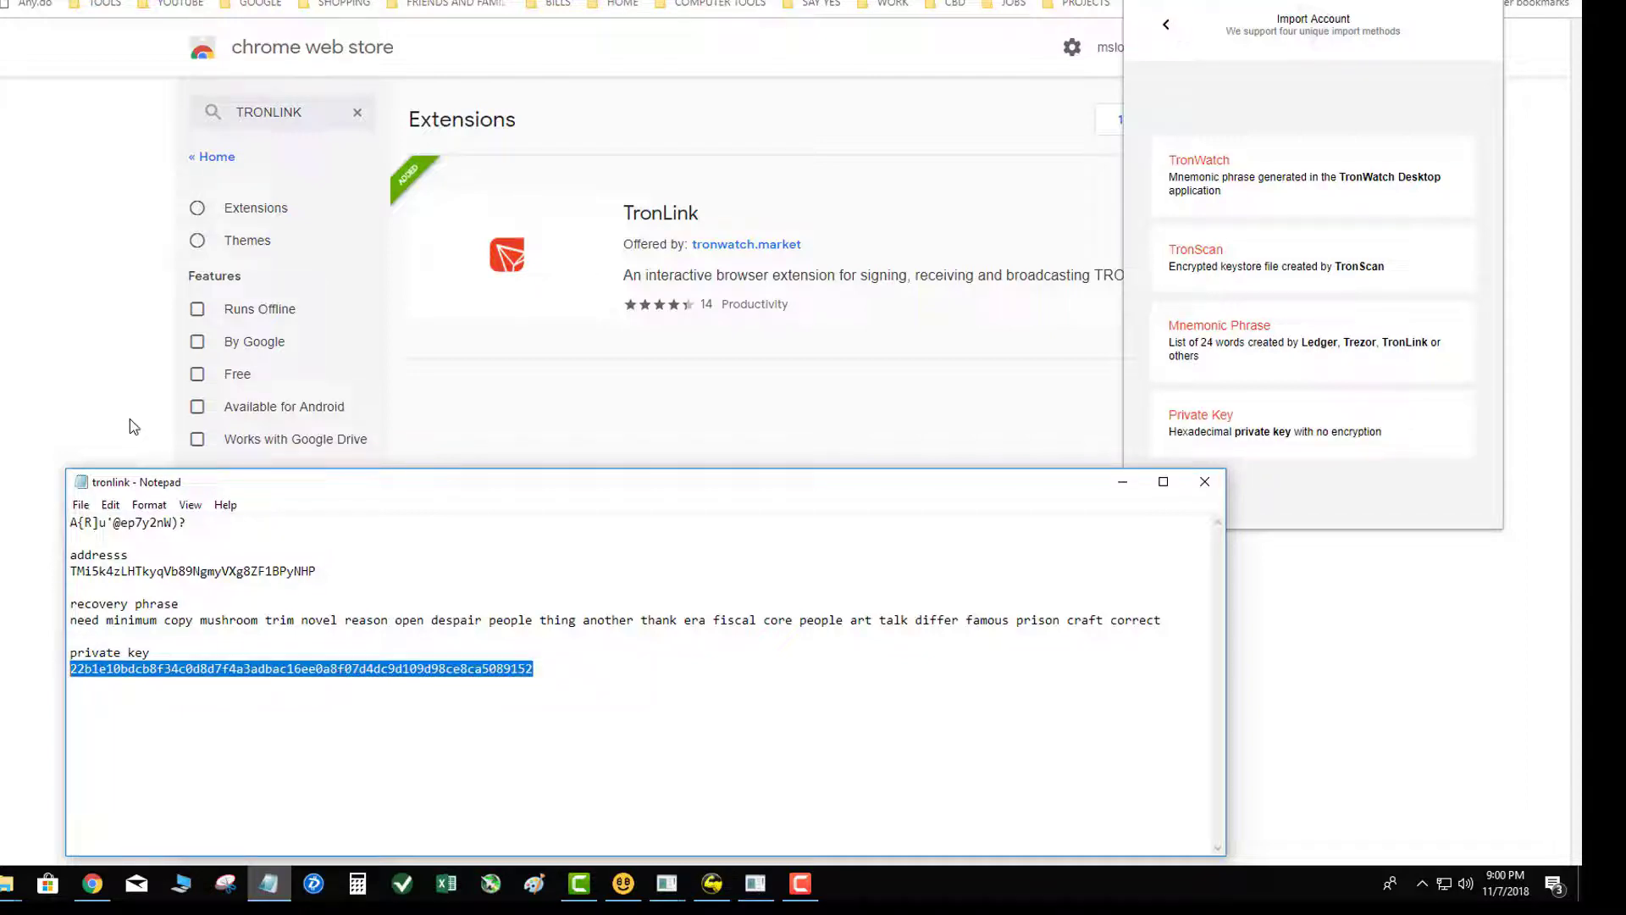
pyautogui.click(1242, 424)
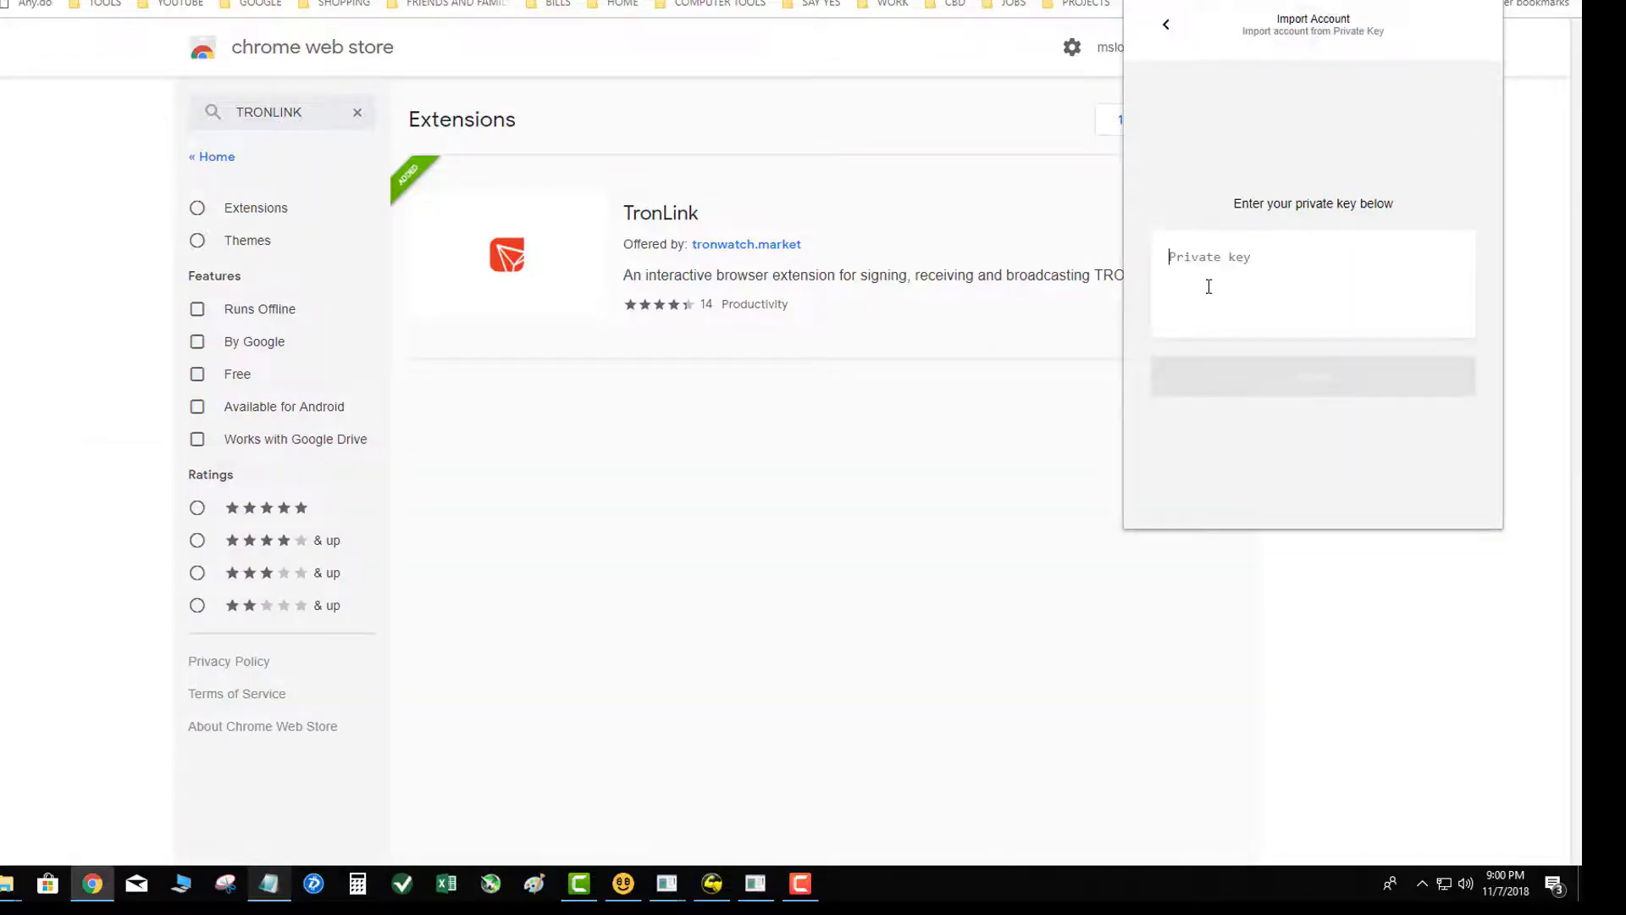
pyautogui.hotkey('ctrl', 'v')
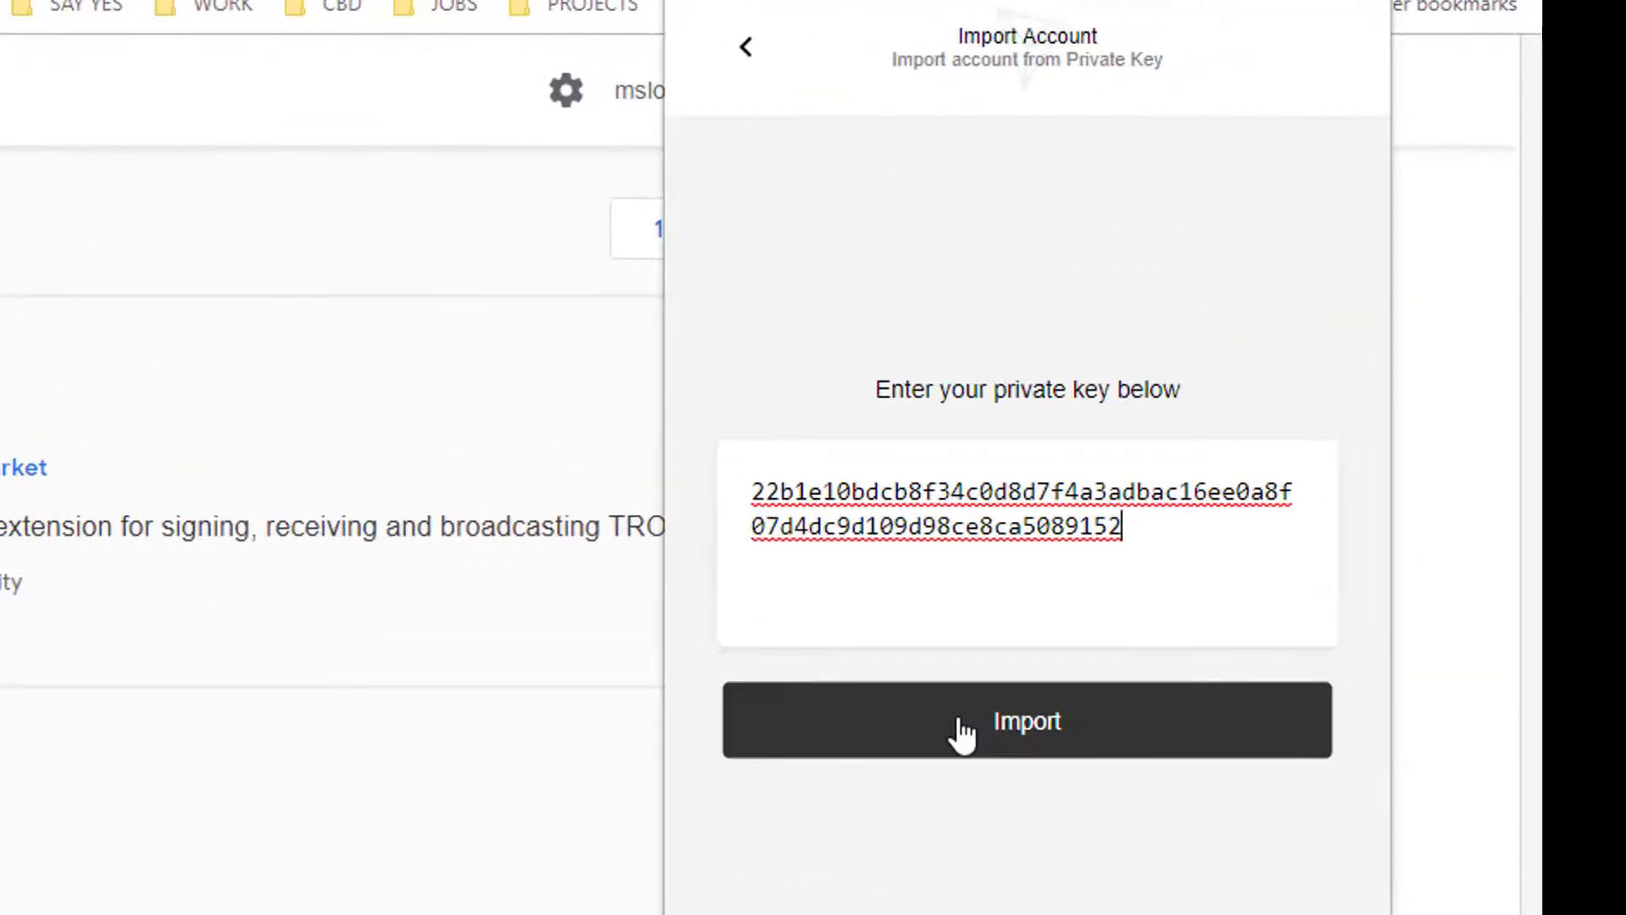
pyautogui.click(962, 733)
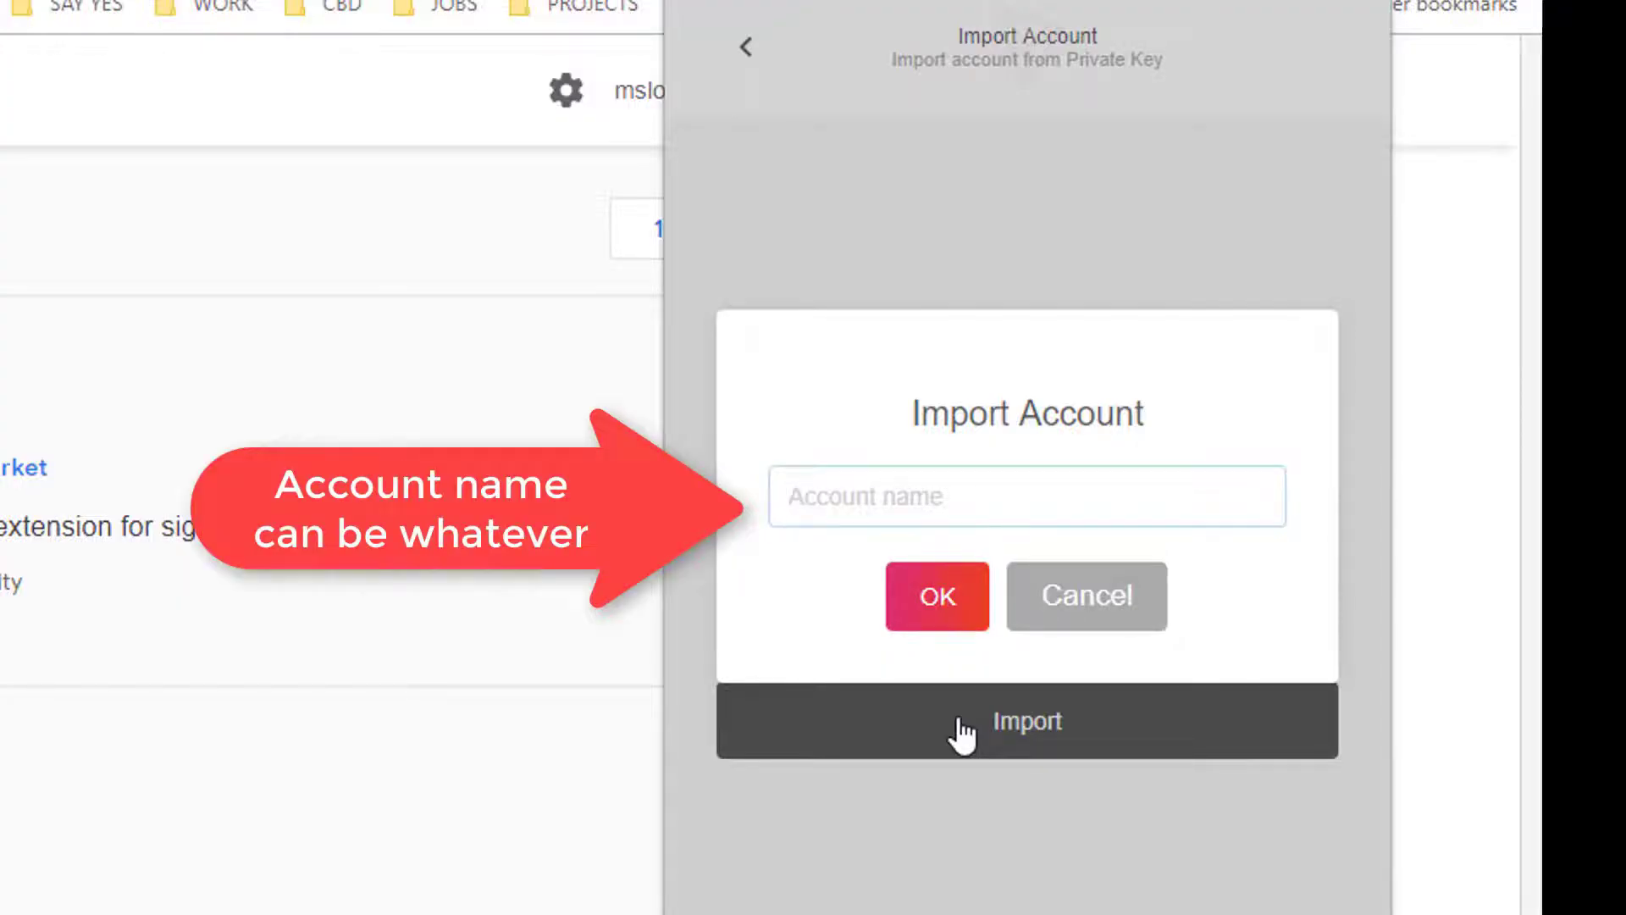
pyautogui.write('mASTER')
pyautogui.press('BackSpace')
pyautogui.press('BackSpace')
pyautogui.press('BackSpace')
pyautogui.press('BackSpace')
pyautogui.press('BackSpace')
pyautogui.press('BackSpace')
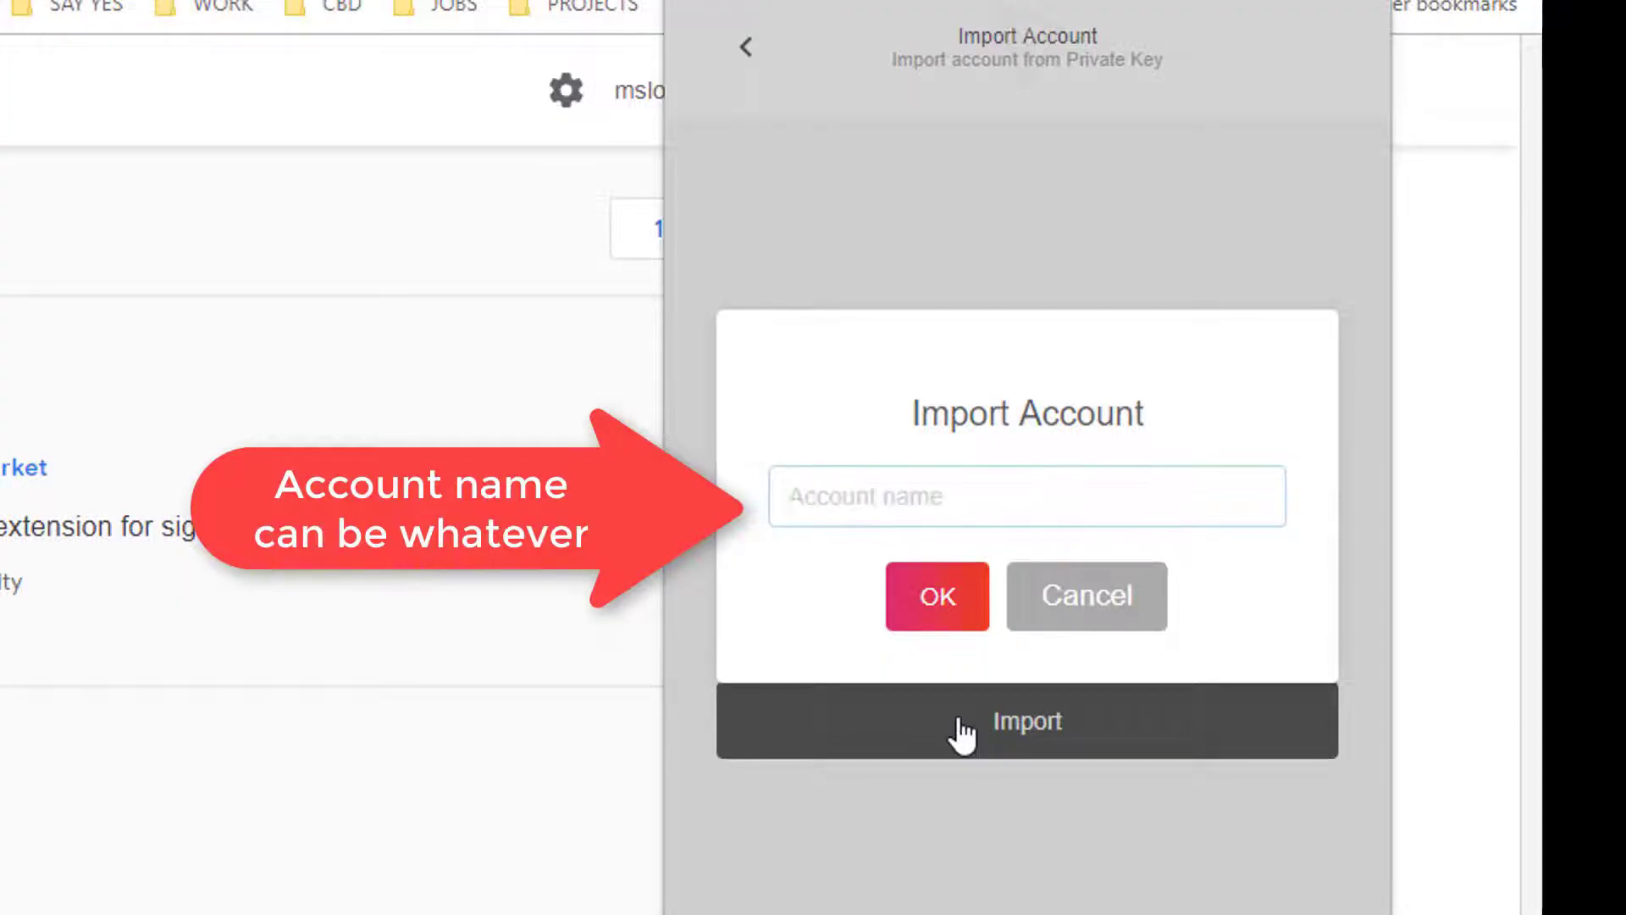
pyautogui.write('MasterWallet')
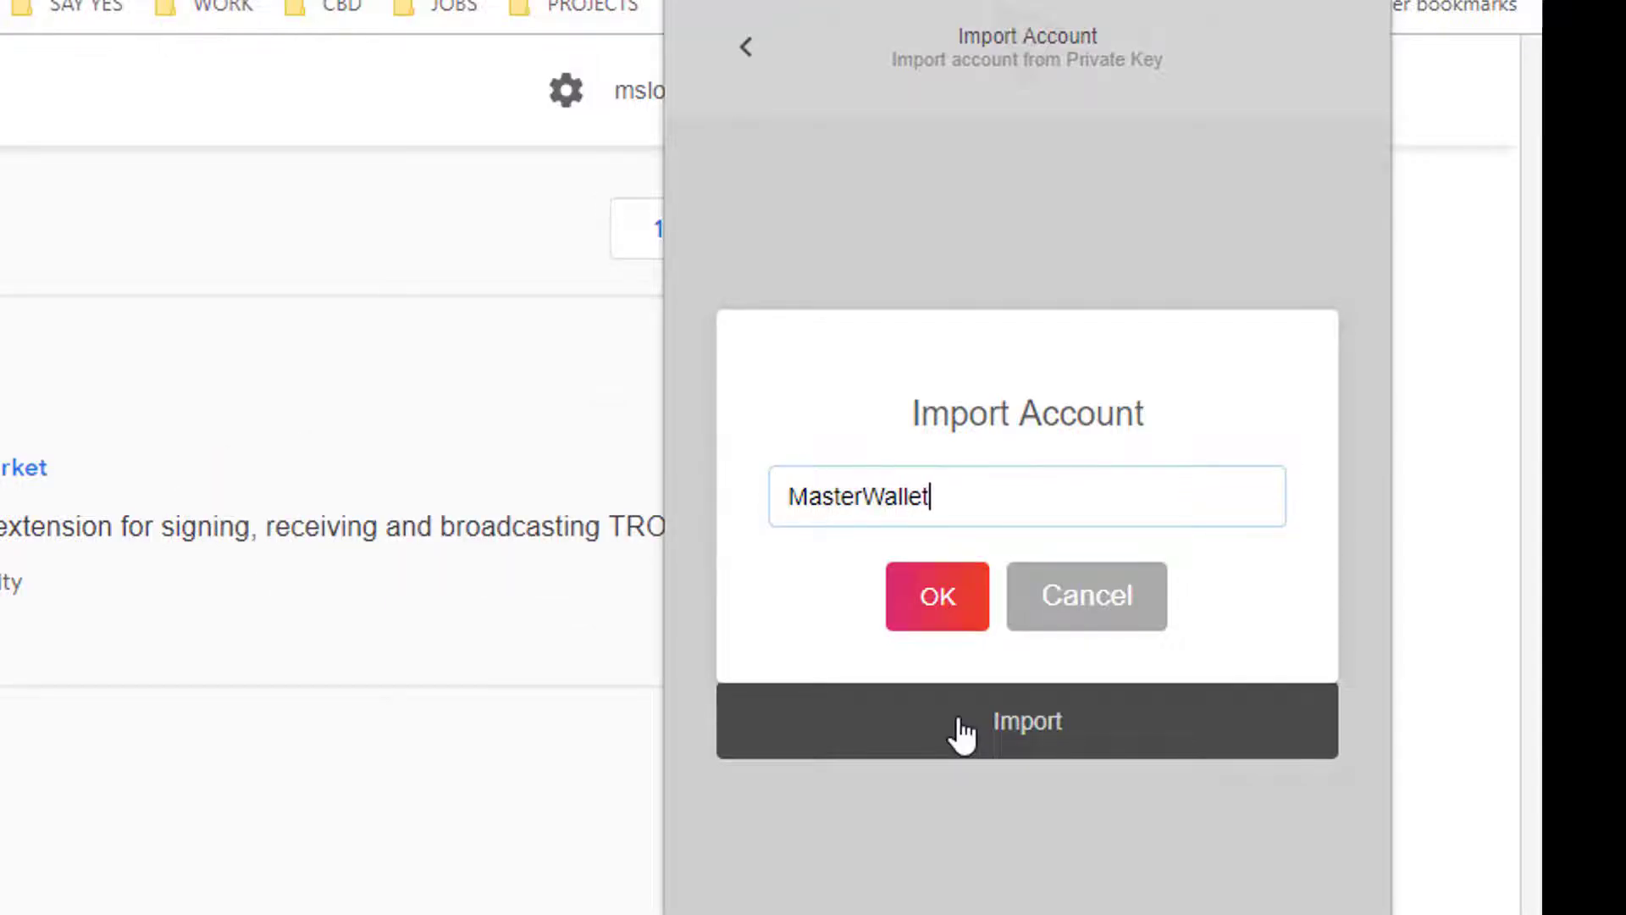
pyautogui.press('Return')
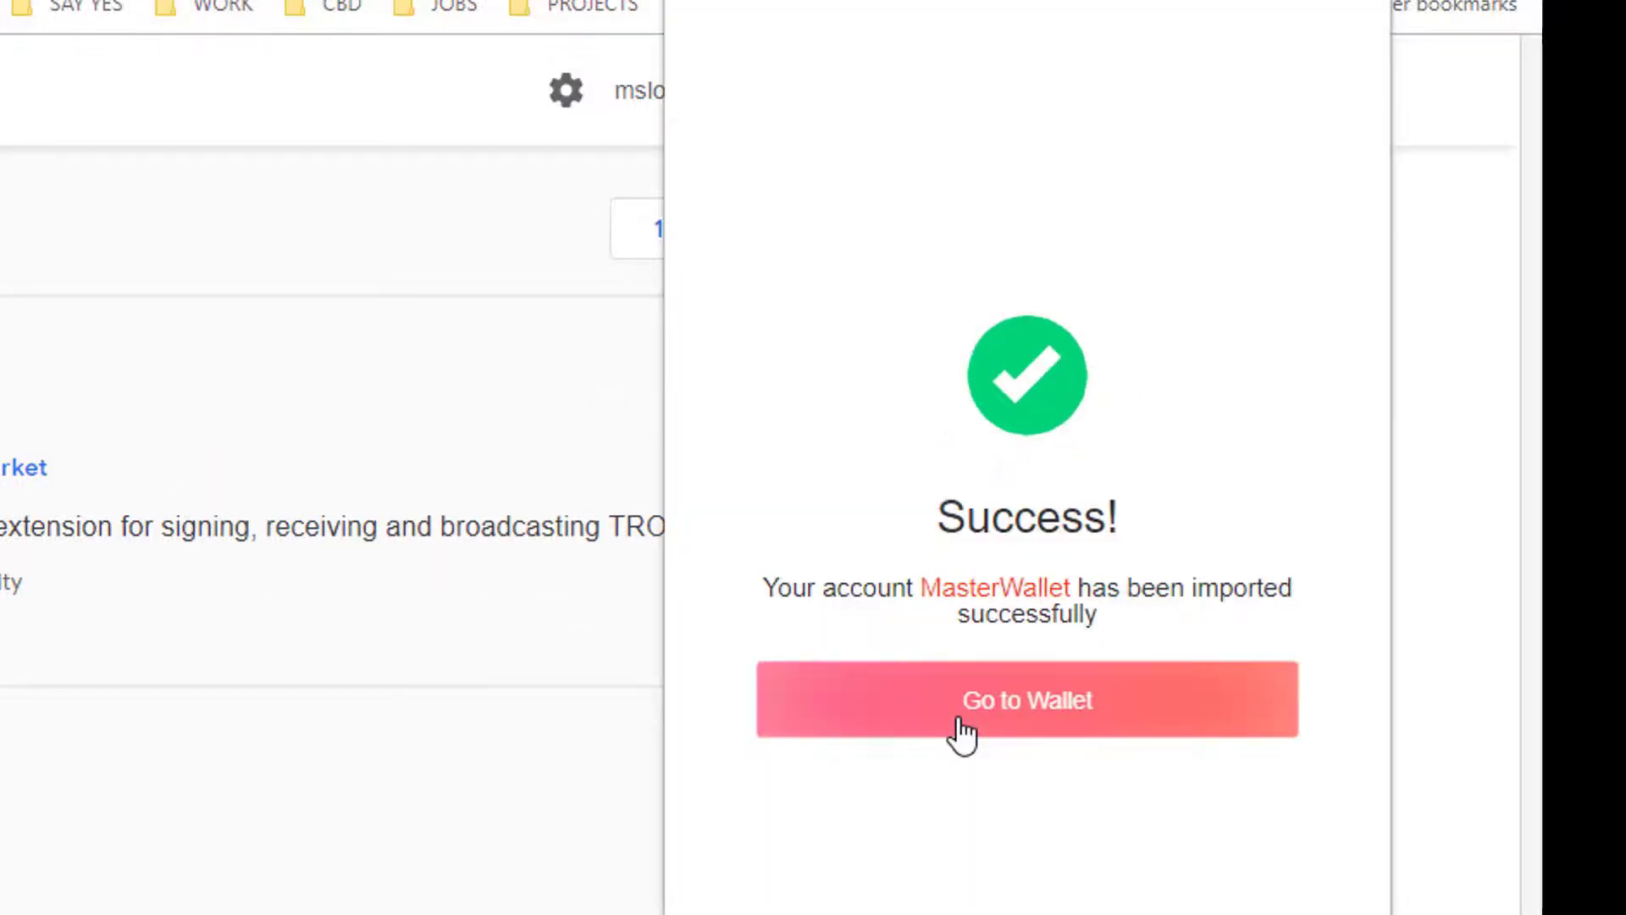
pyautogui.click(962, 724)
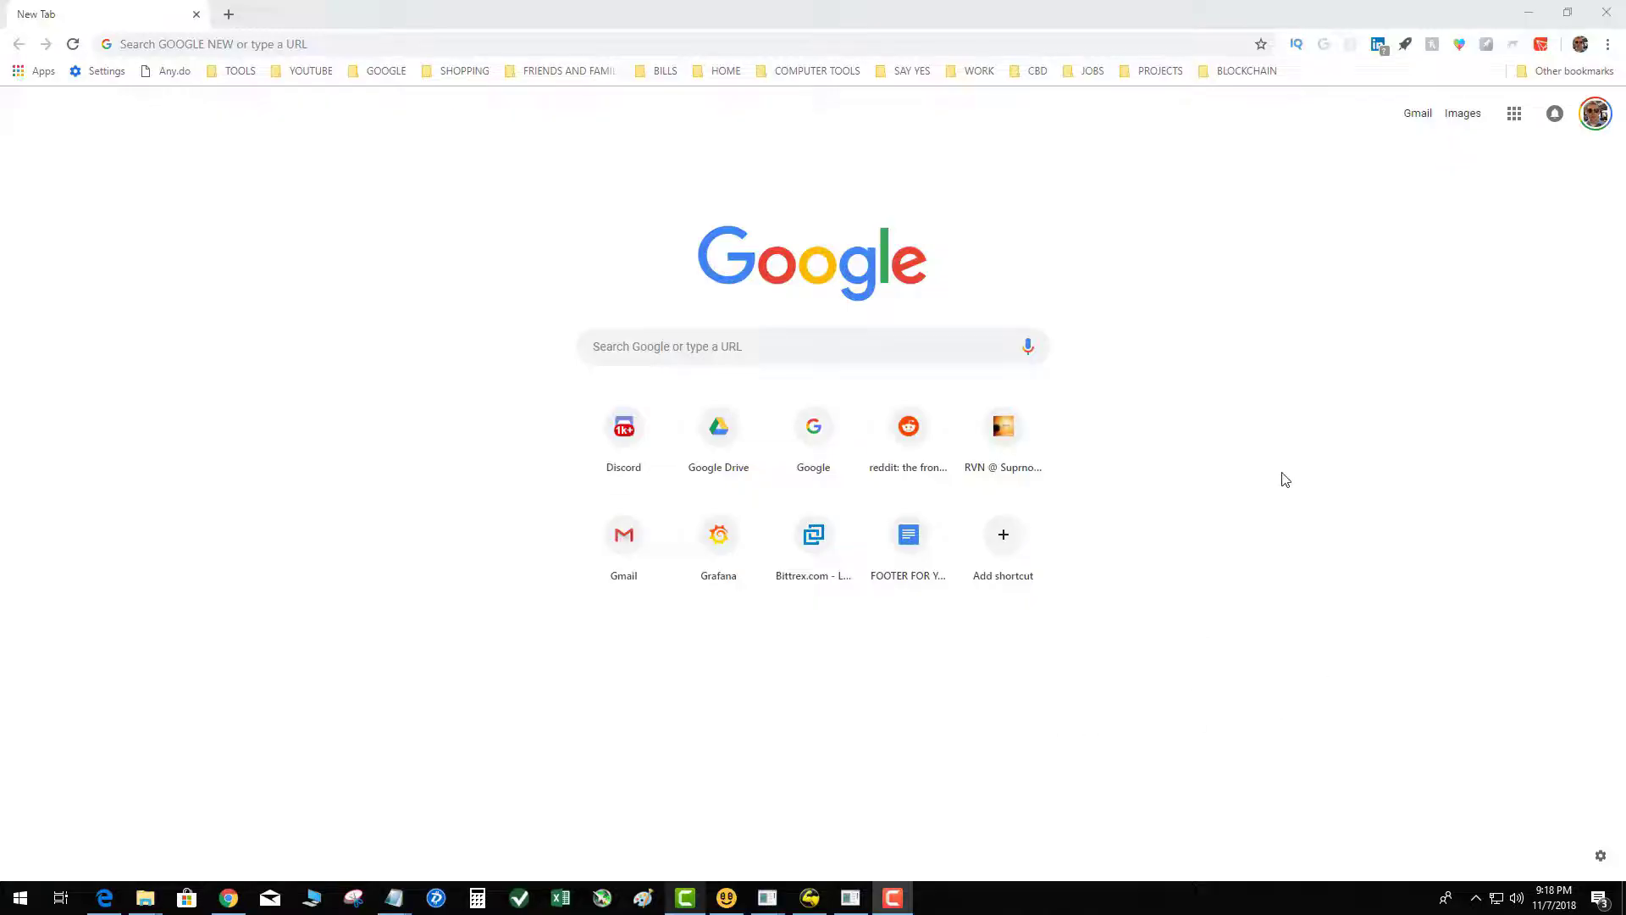
# Step: Try unlocking TronLink with the password; it fails with 'Incorrect password provided'
pyautogui.click(1538, 48)
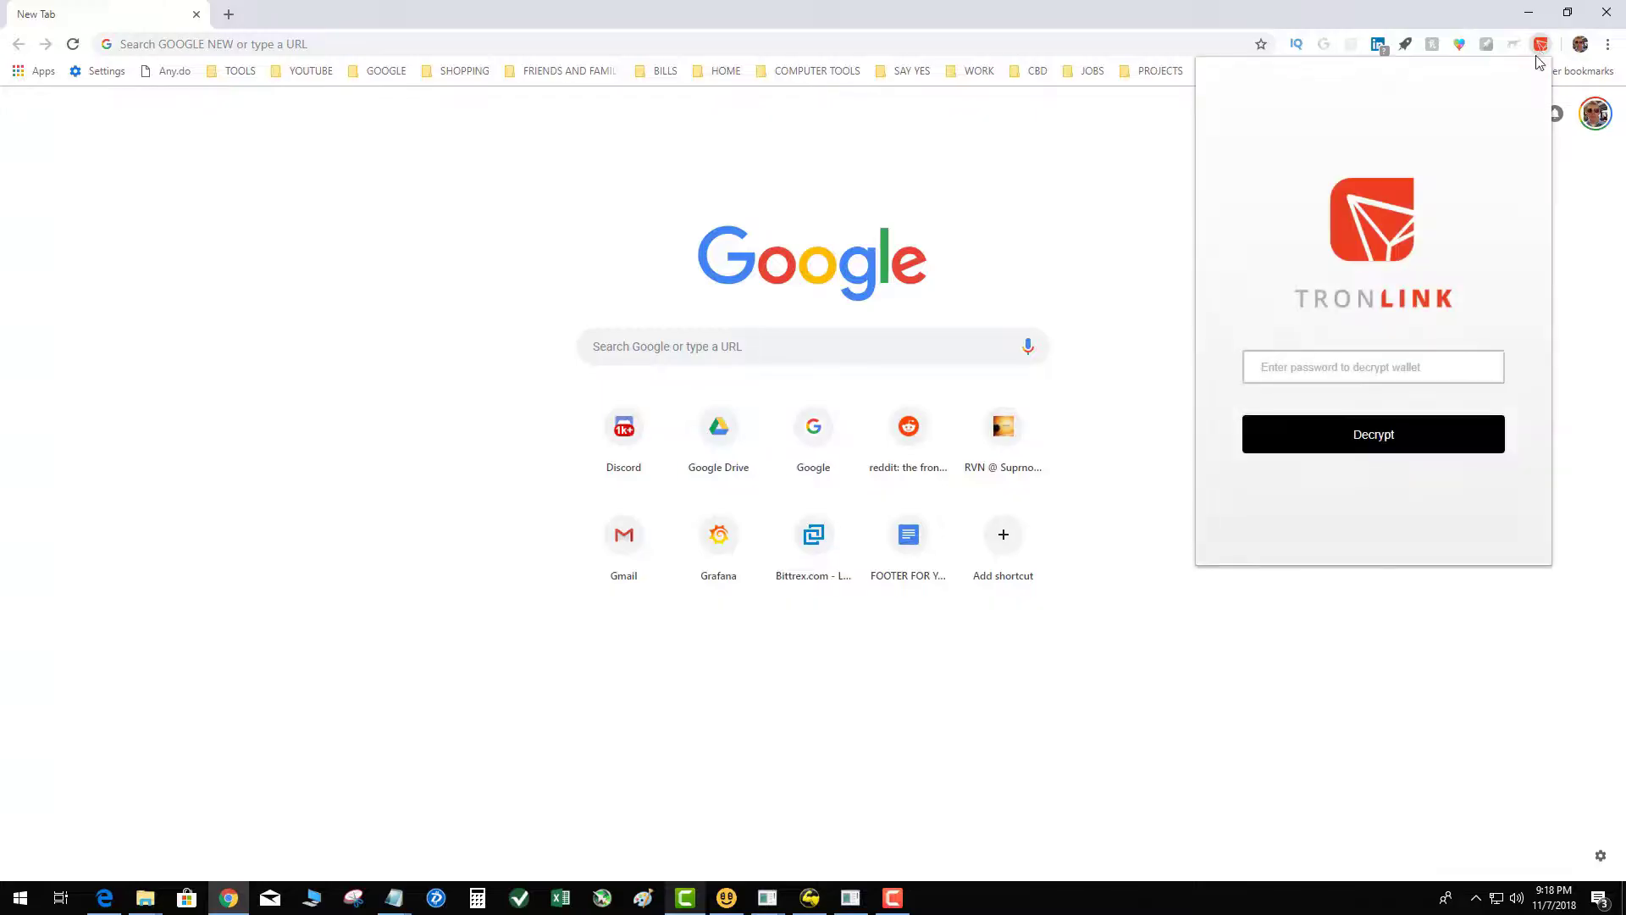
pyautogui.click(1317, 364)
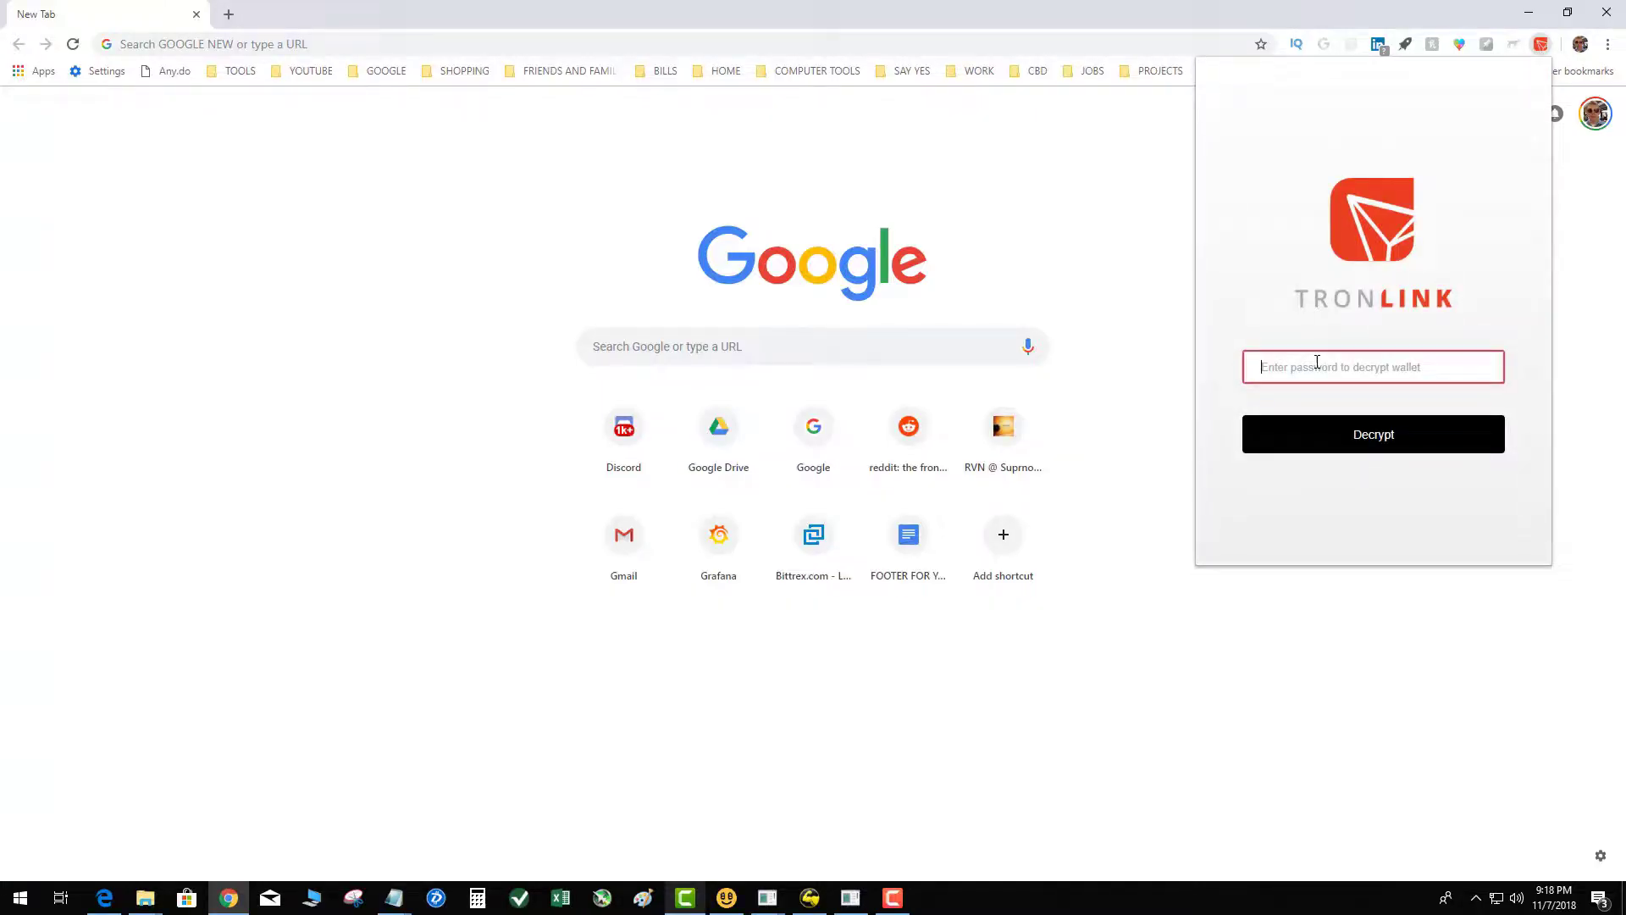
pyautogui.write('••••••••••••••••')
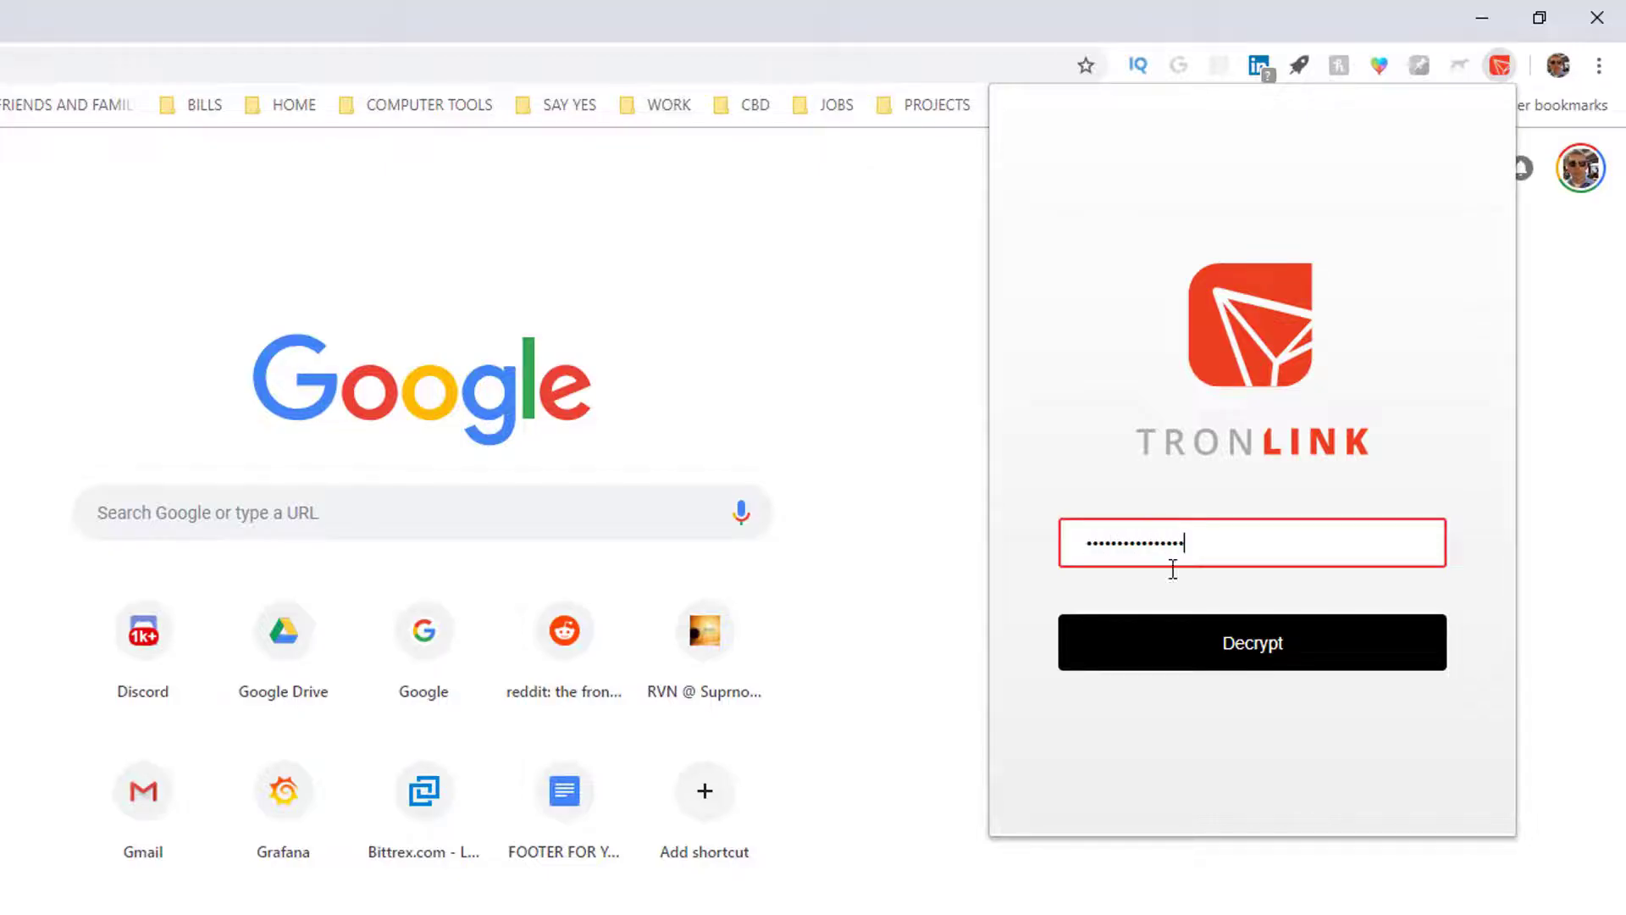
pyautogui.click(1198, 653)
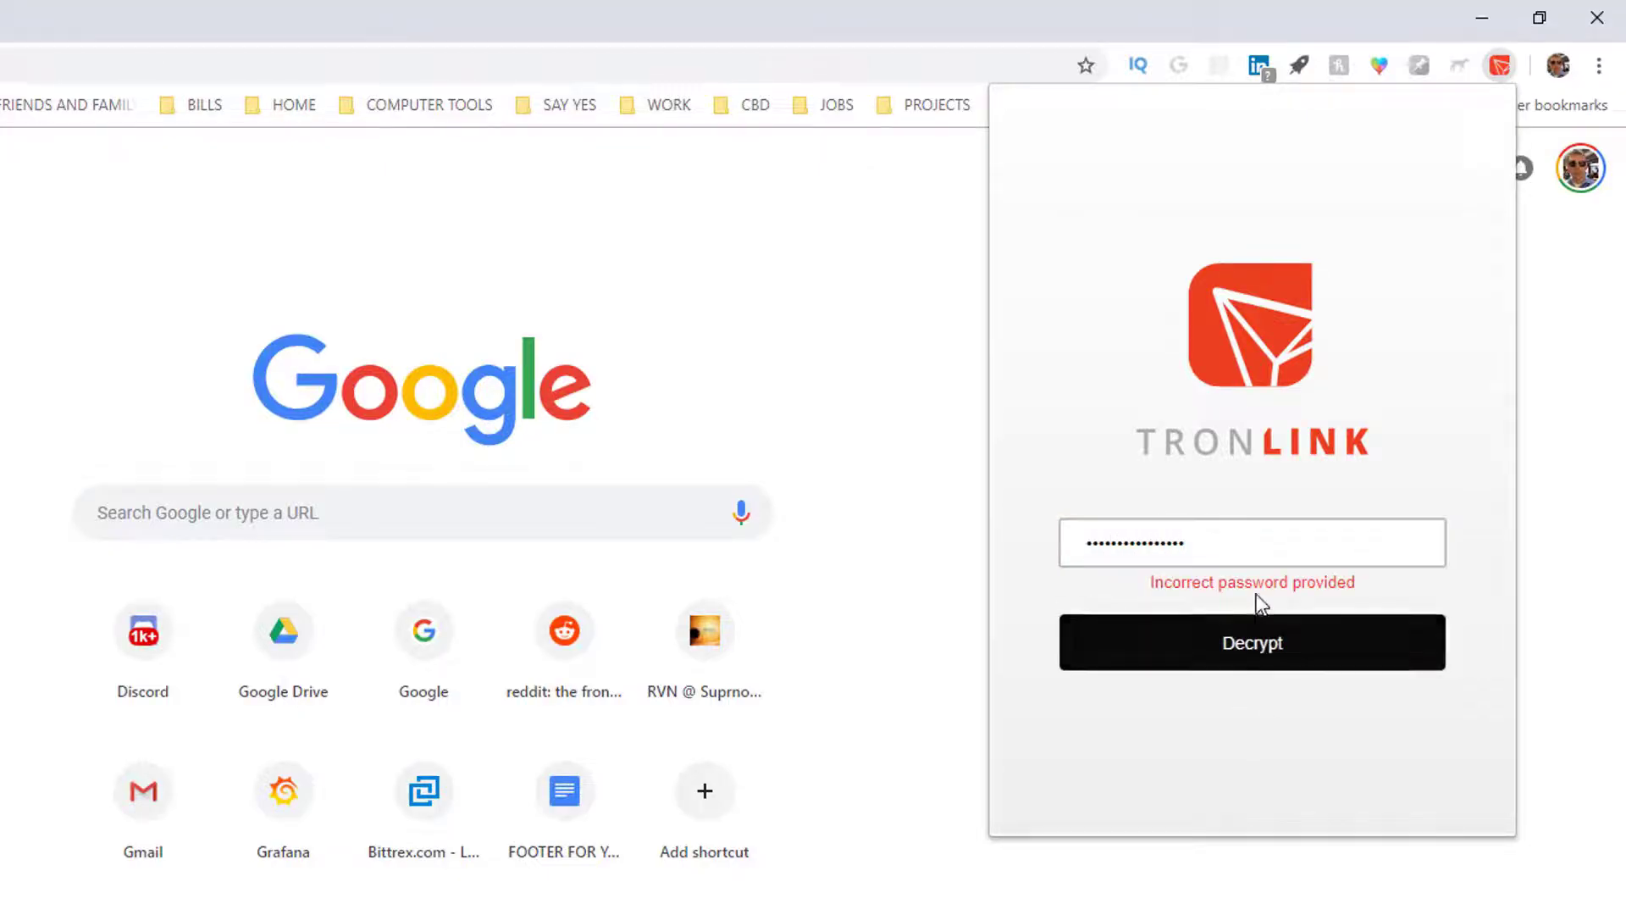
pyautogui.click(1252, 643)
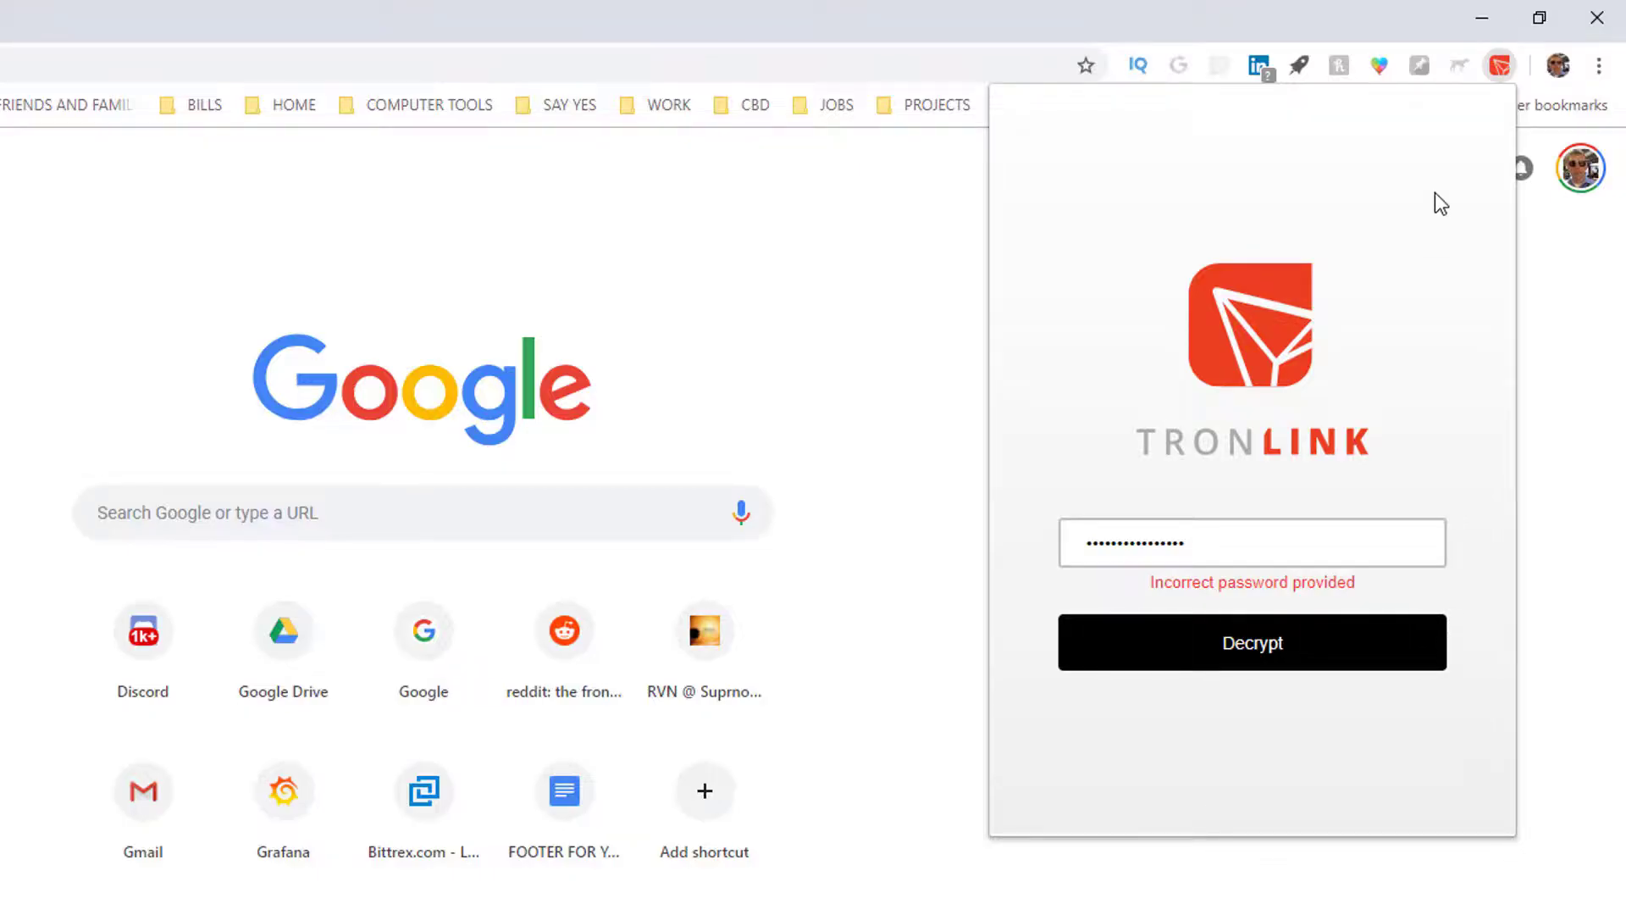
# Step: Remove the old TronLink extension from Chrome
pyautogui.rightClick(1504, 65)
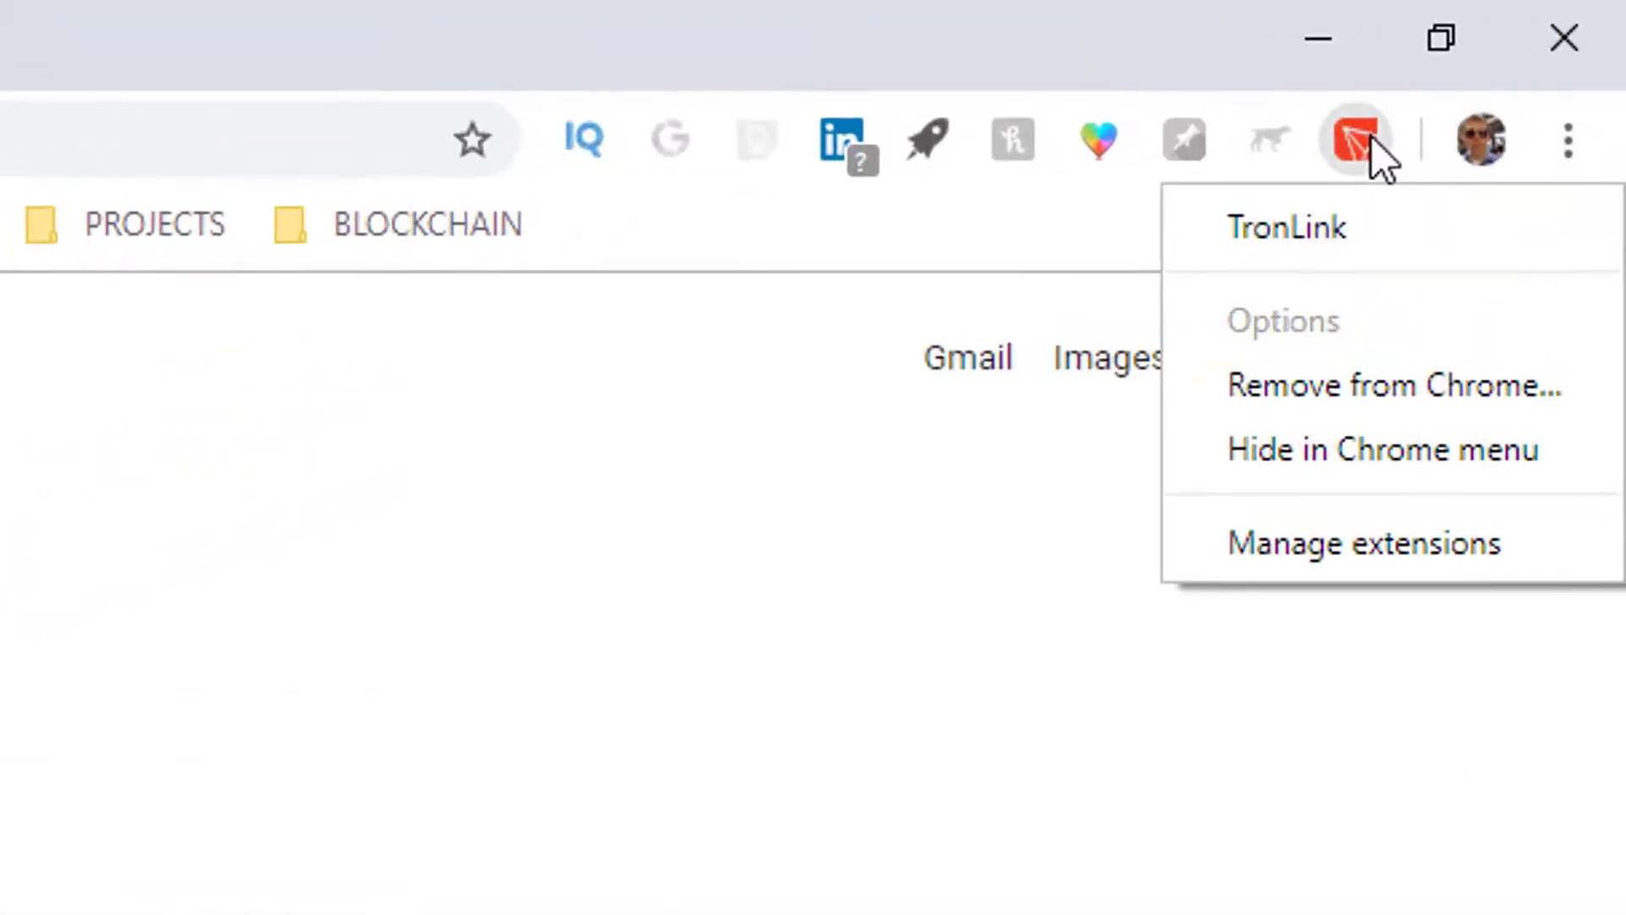
pyautogui.click(1288, 386)
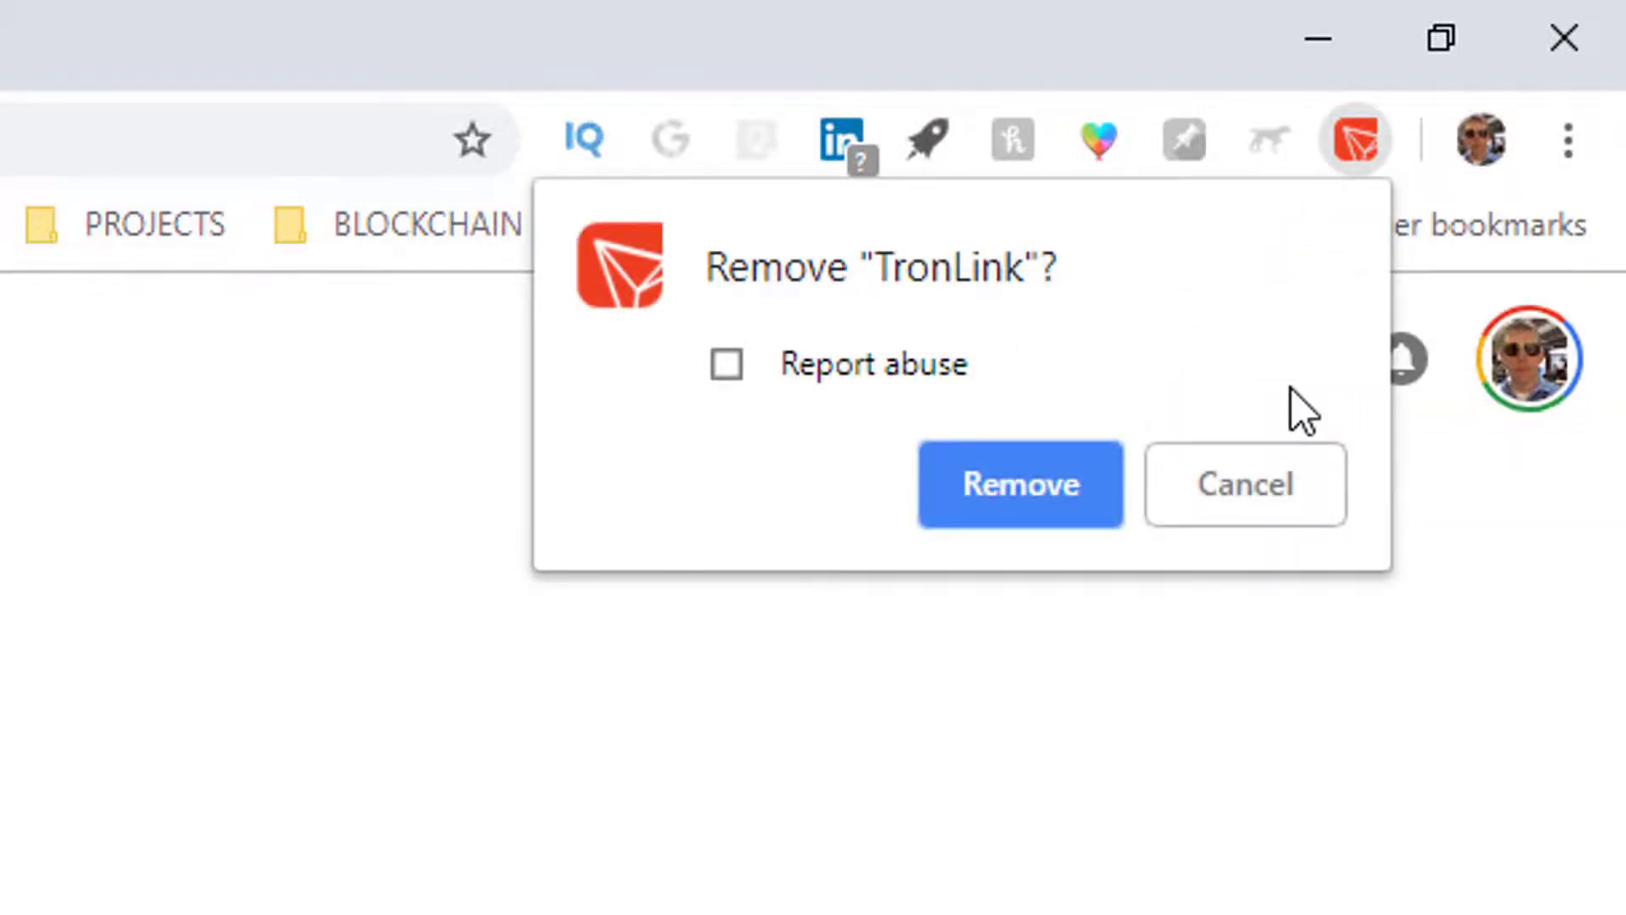
pyautogui.click(1005, 475)
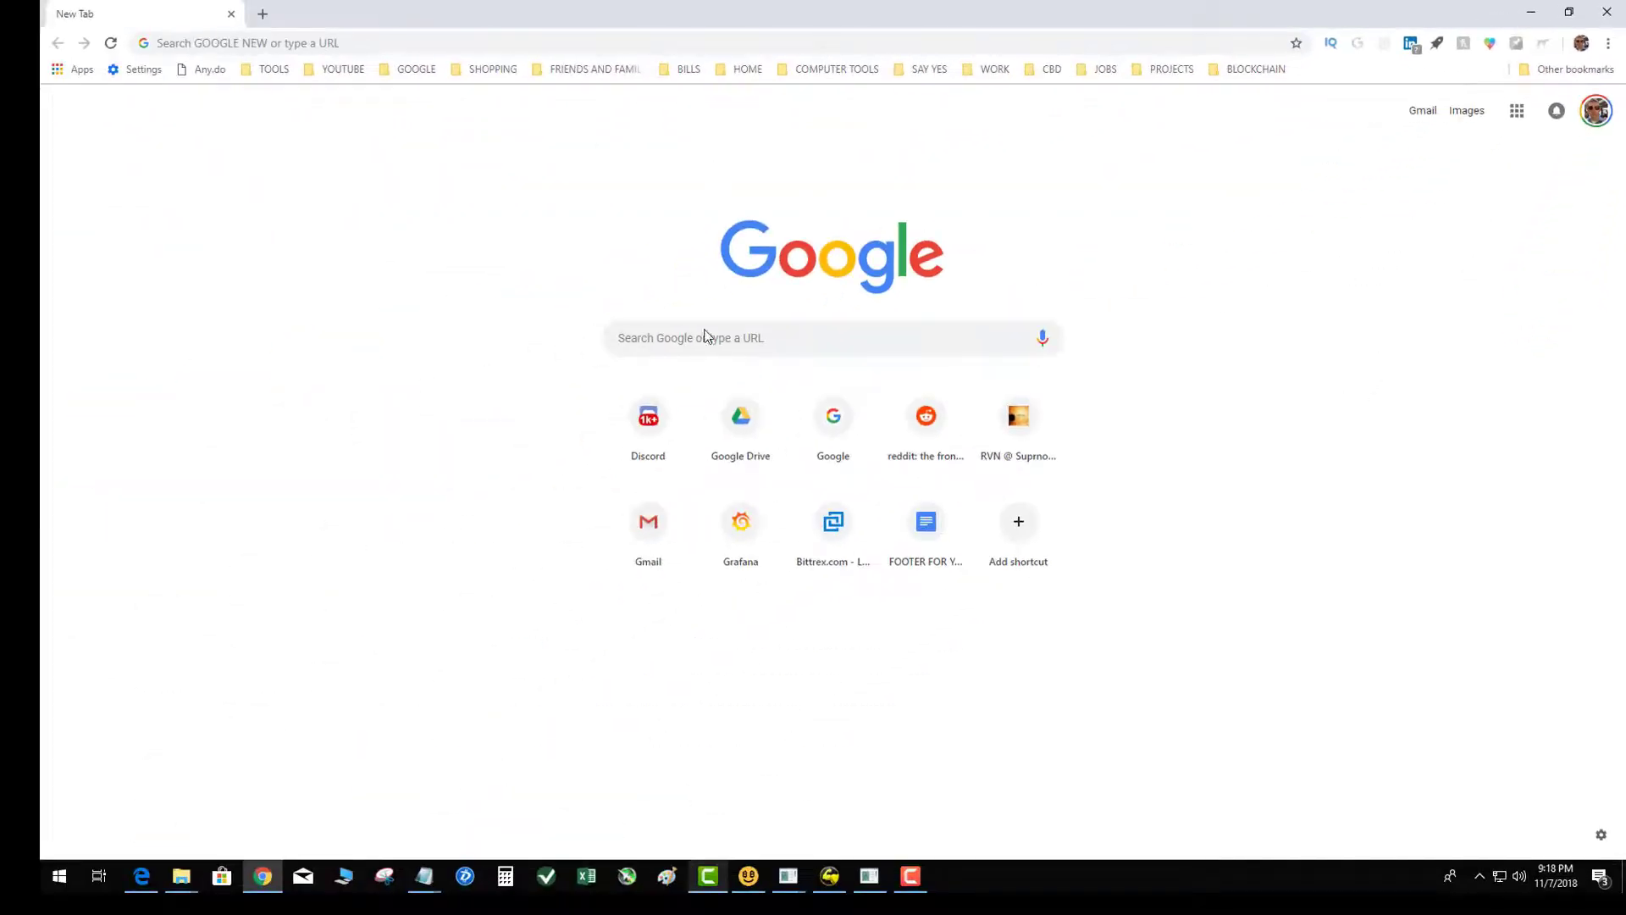
# Step: Find and open the Chrome Web Store through a Google search
pyautogui.click(783, 342)
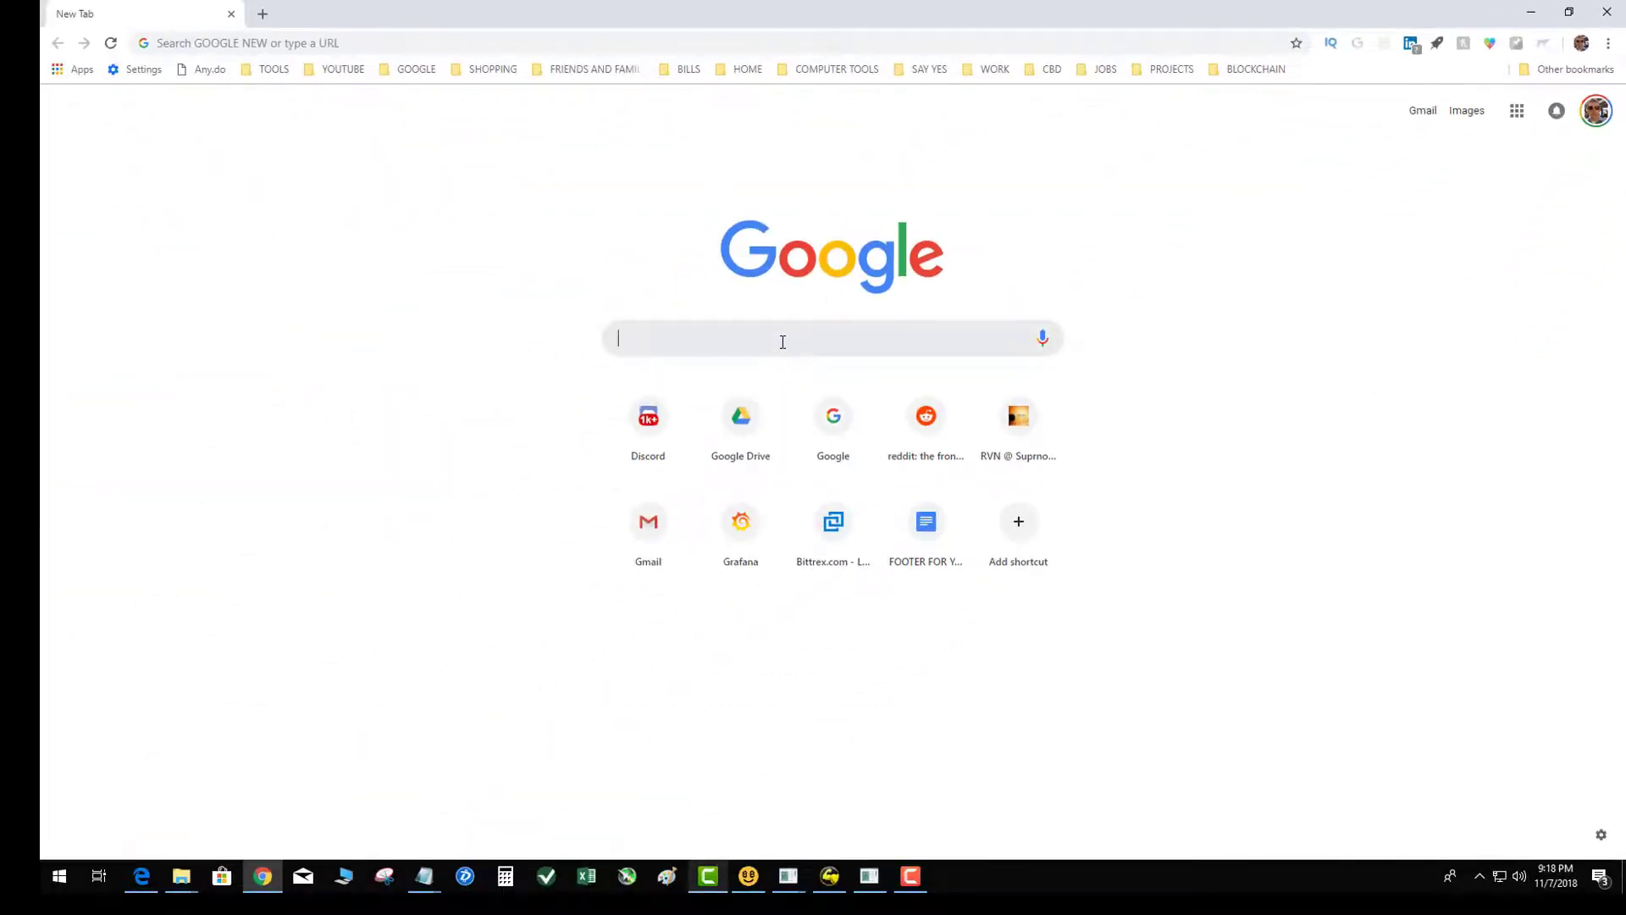
pyautogui.write('google chome store')
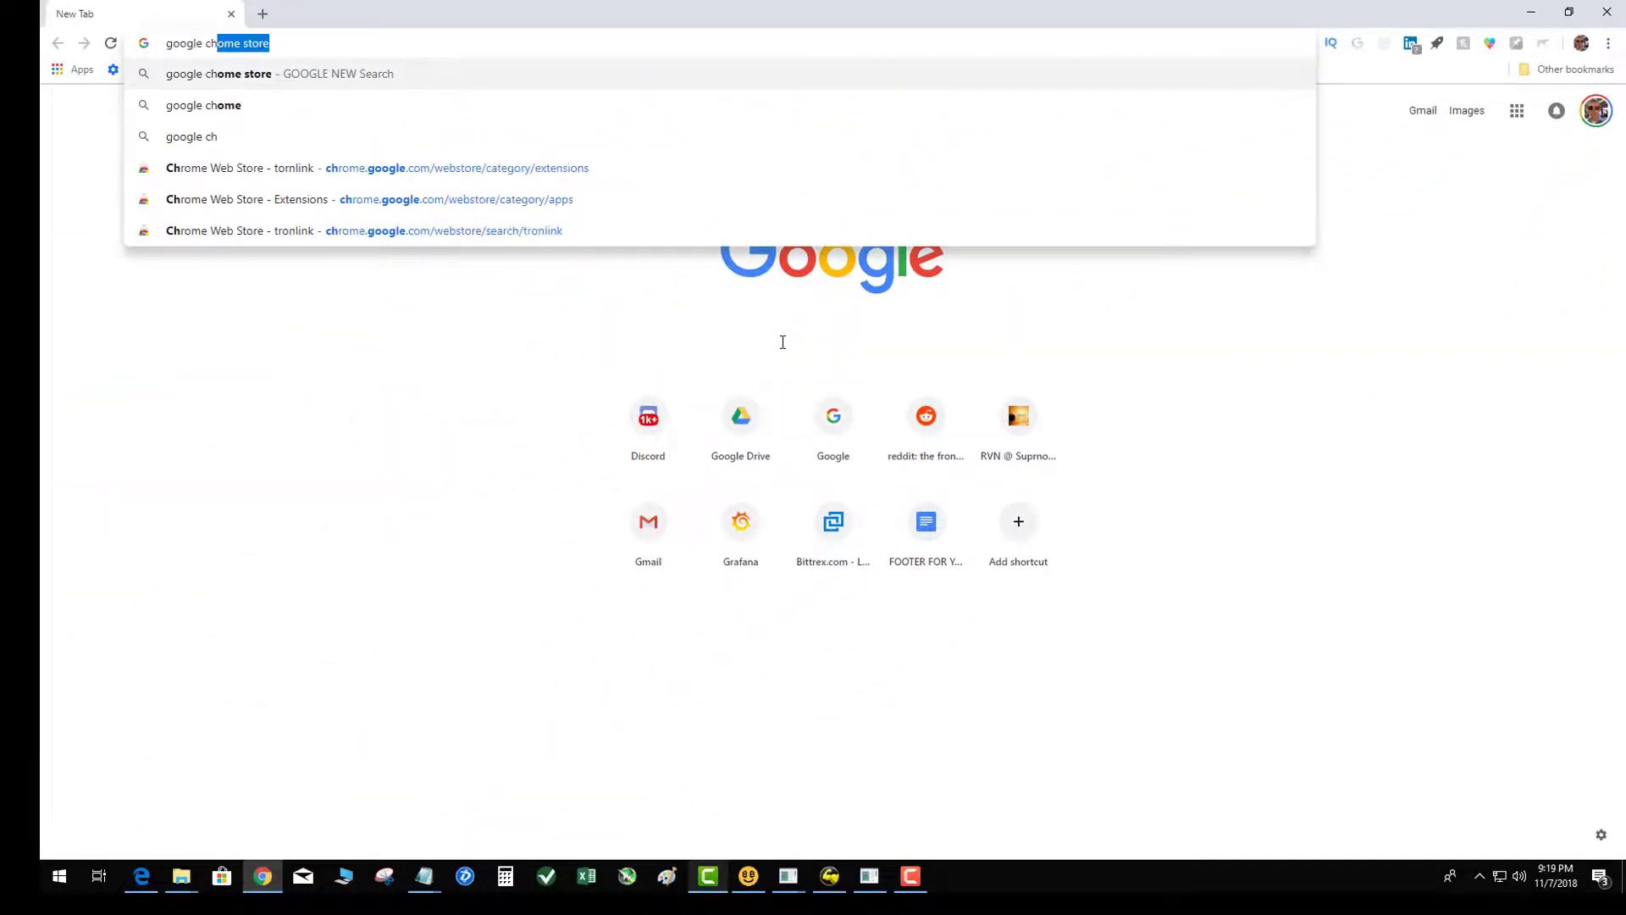
pyautogui.press('Return')
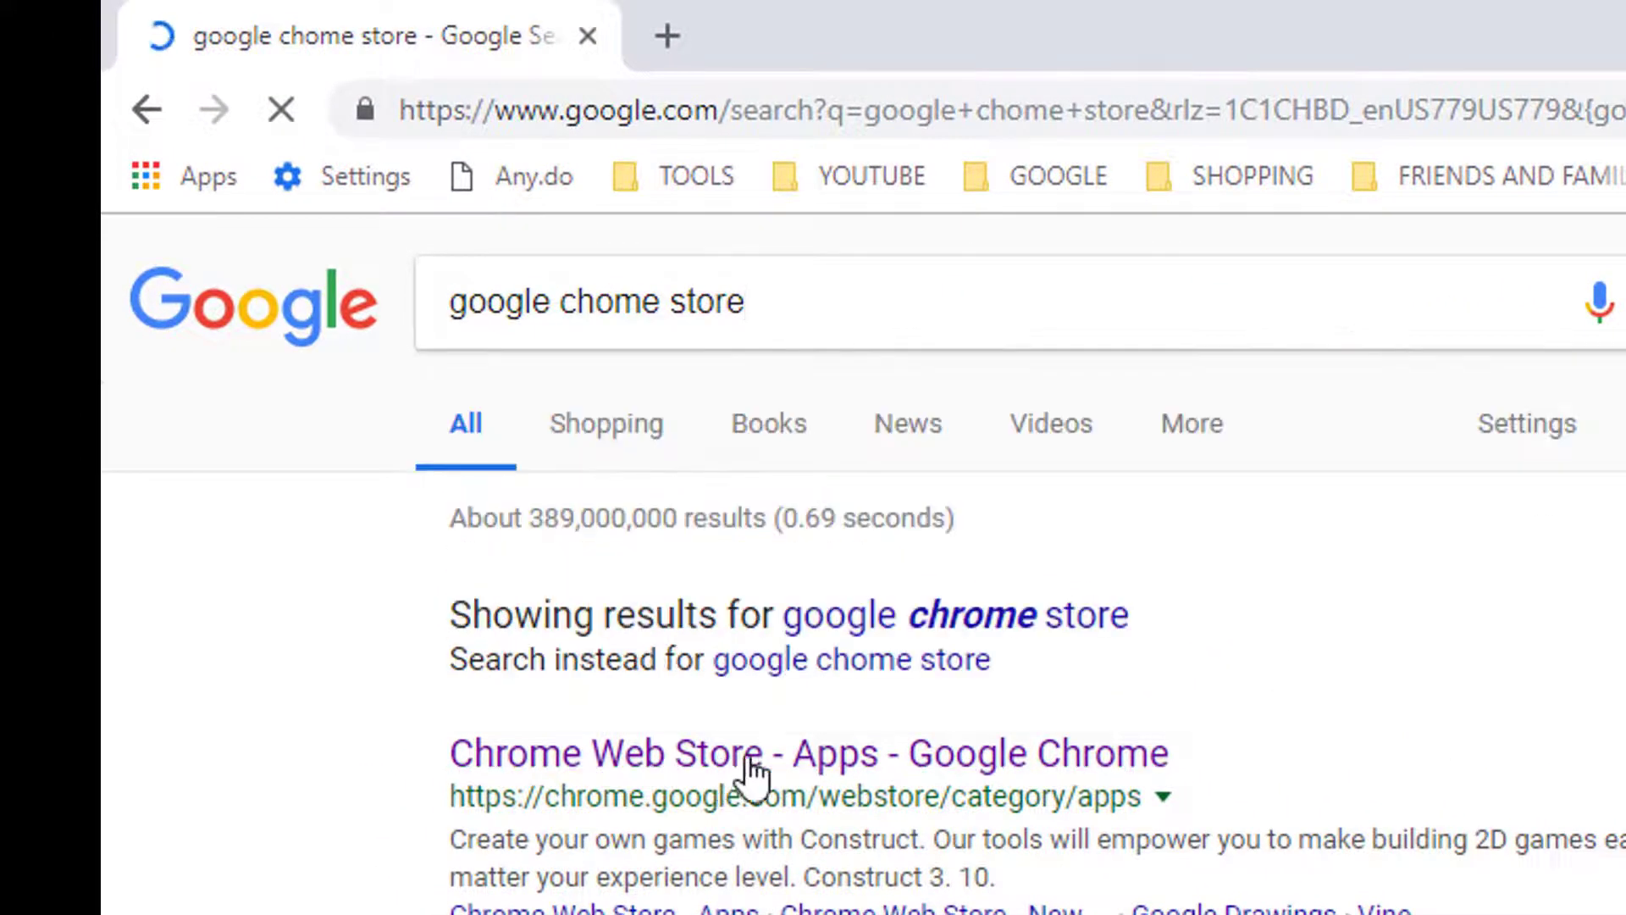
pyautogui.click(1134, 753)
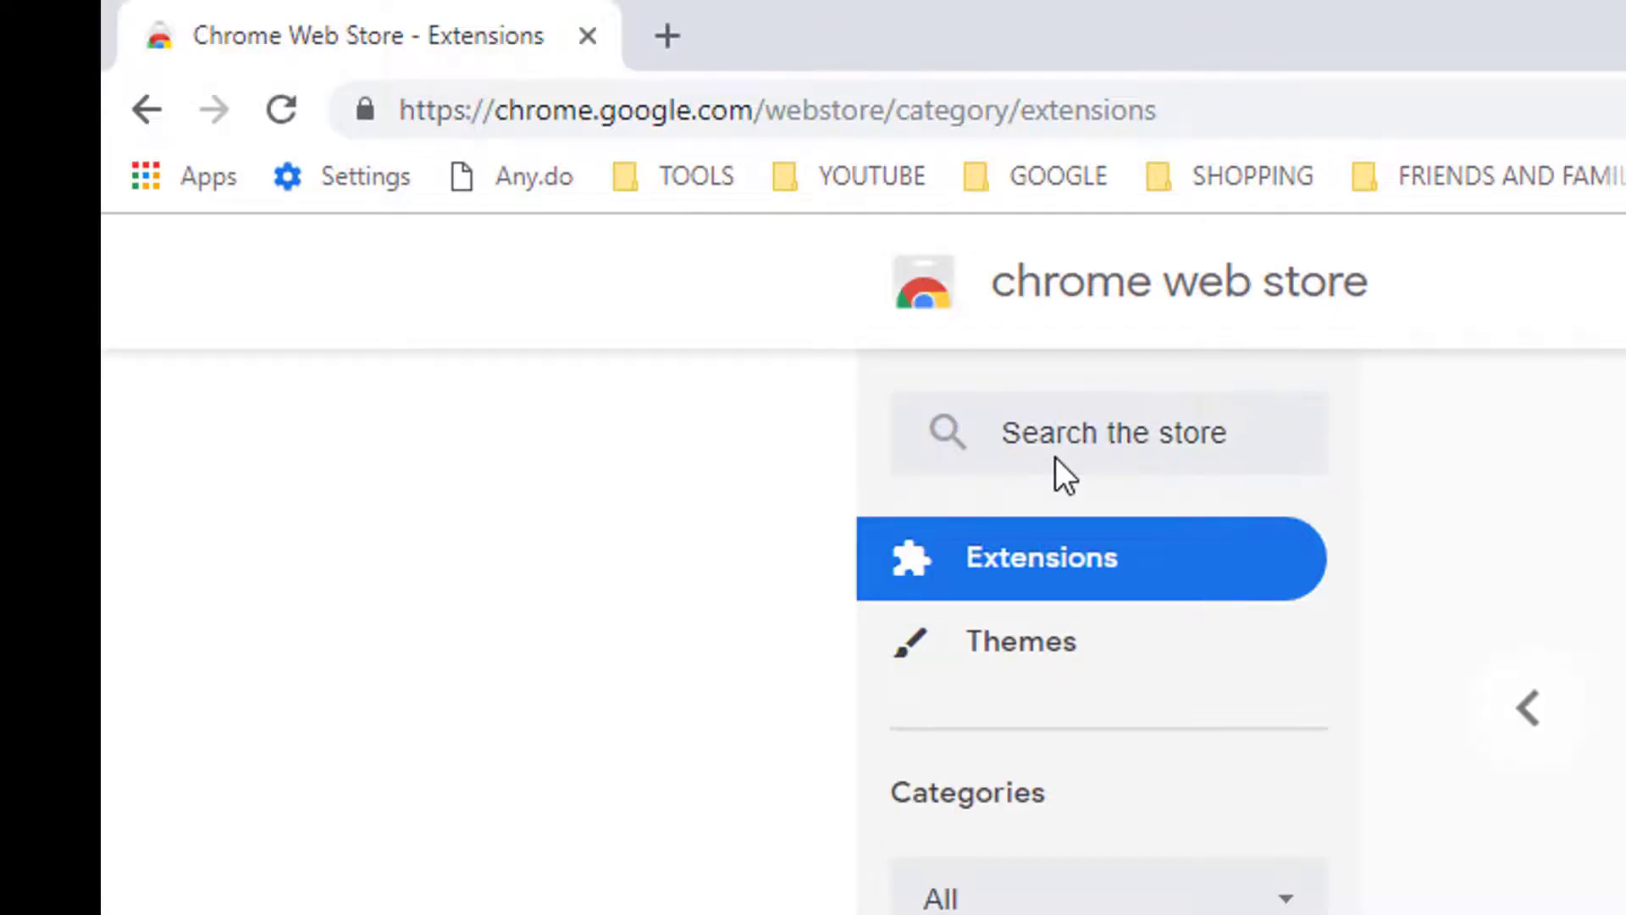
# Step: Search the store for tronlink, install the extension, and dismiss the added notice
pyautogui.click(1060, 443)
pyautogui.write('tronl')
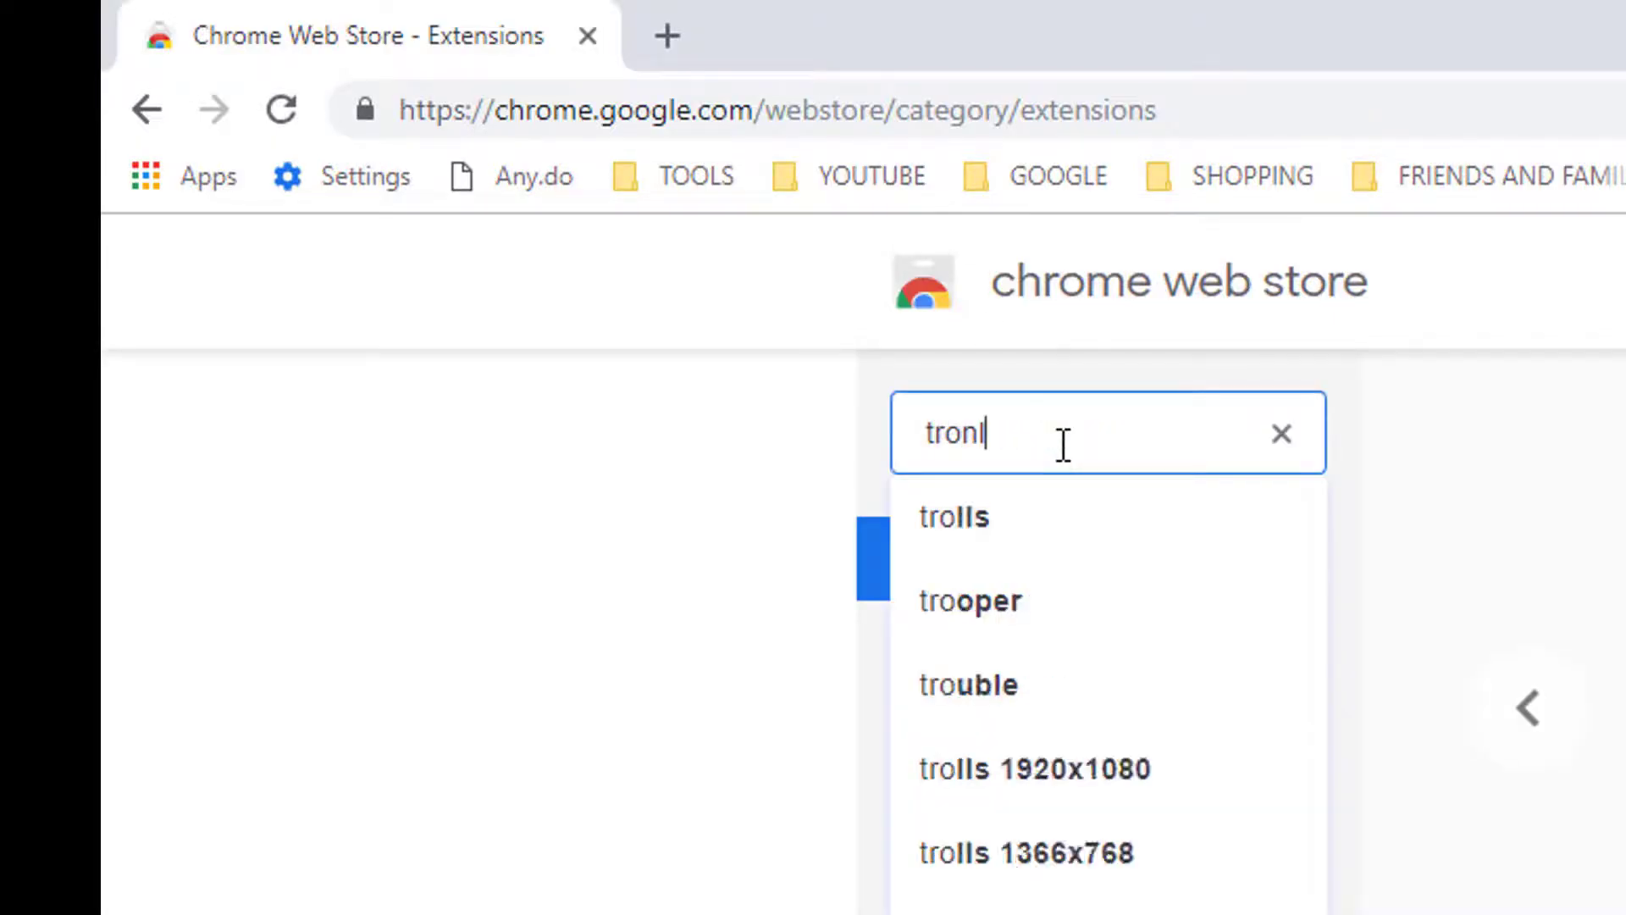
pyautogui.write('ik')
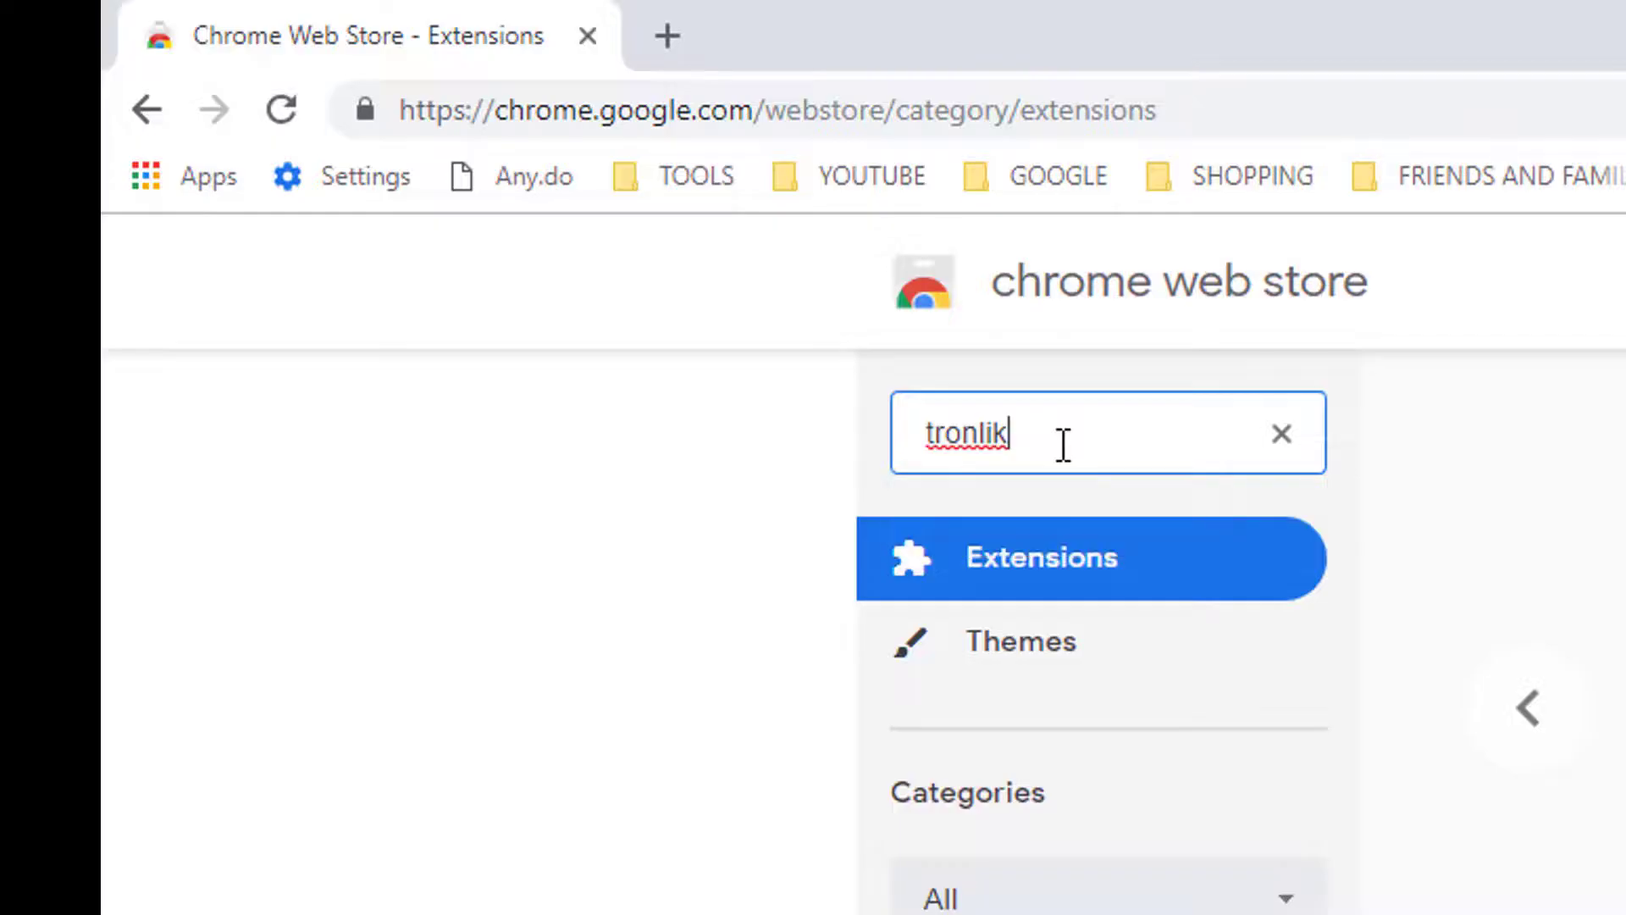
pyautogui.press('BackSpace')
pyautogui.press('BackSpace')
pyautogui.write('nk')
pyautogui.press('Return')
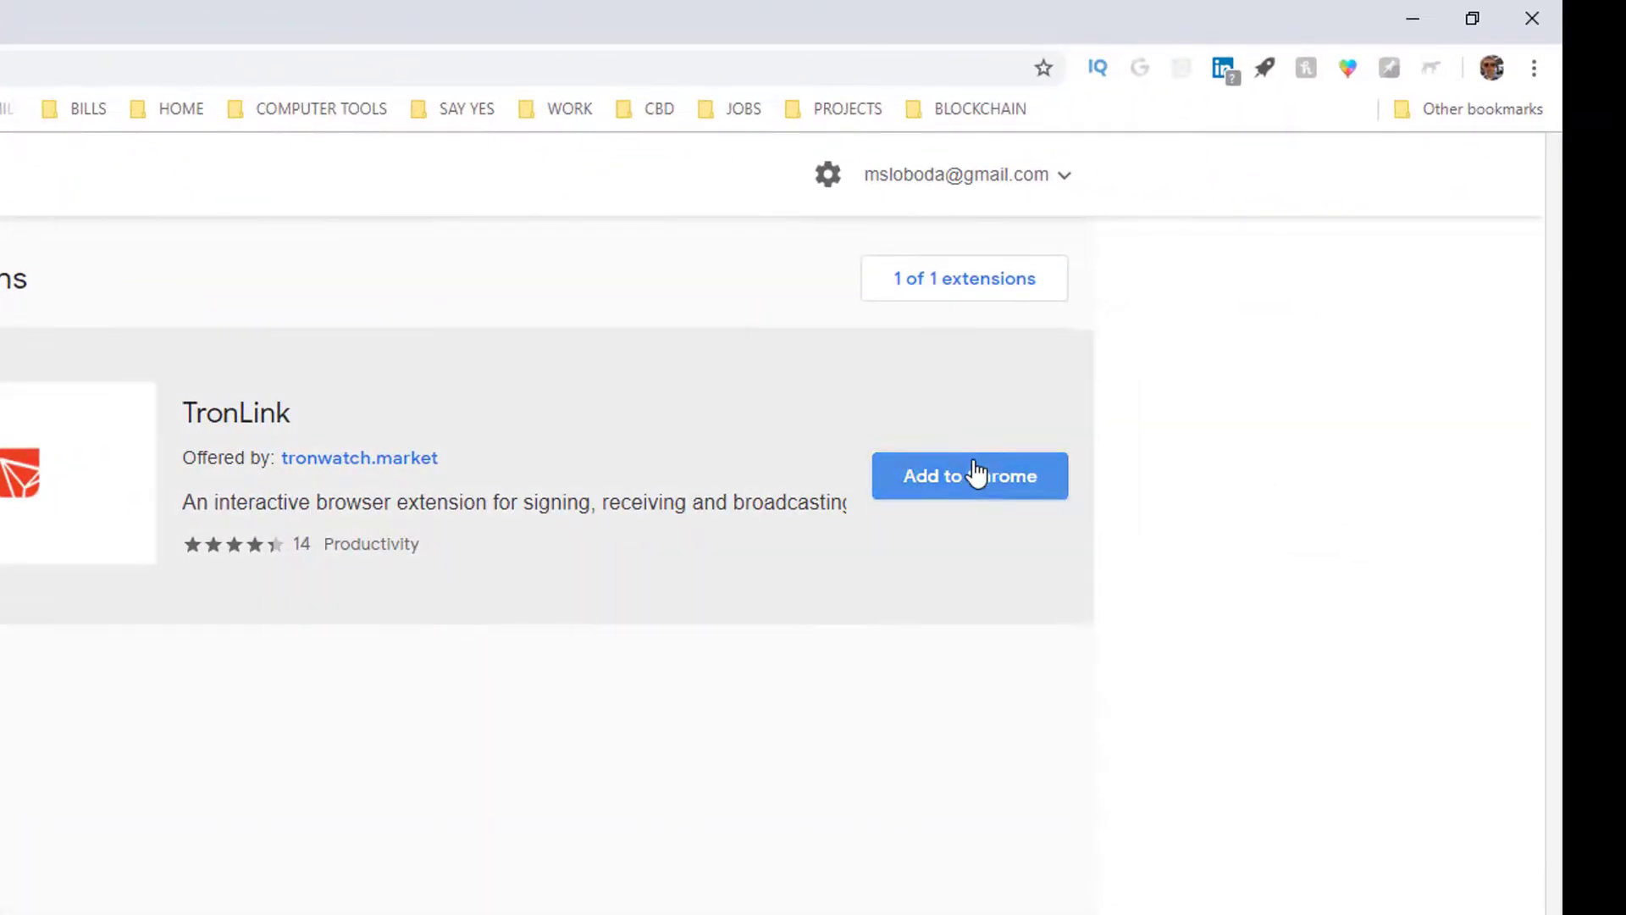
pyautogui.click(976, 474)
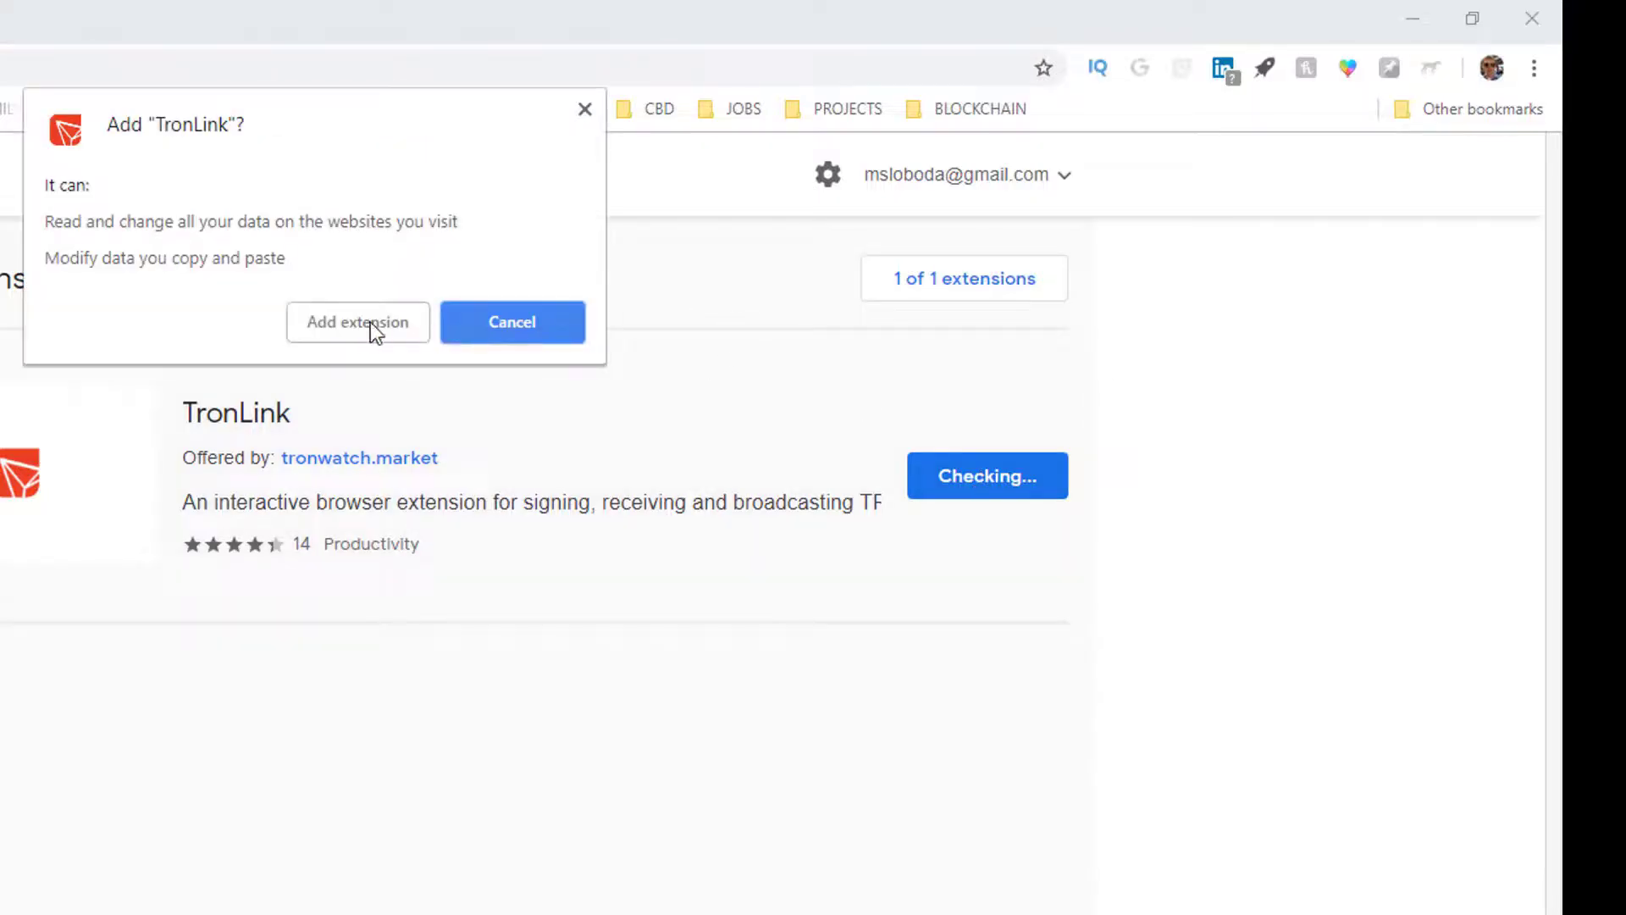
pyautogui.click(373, 326)
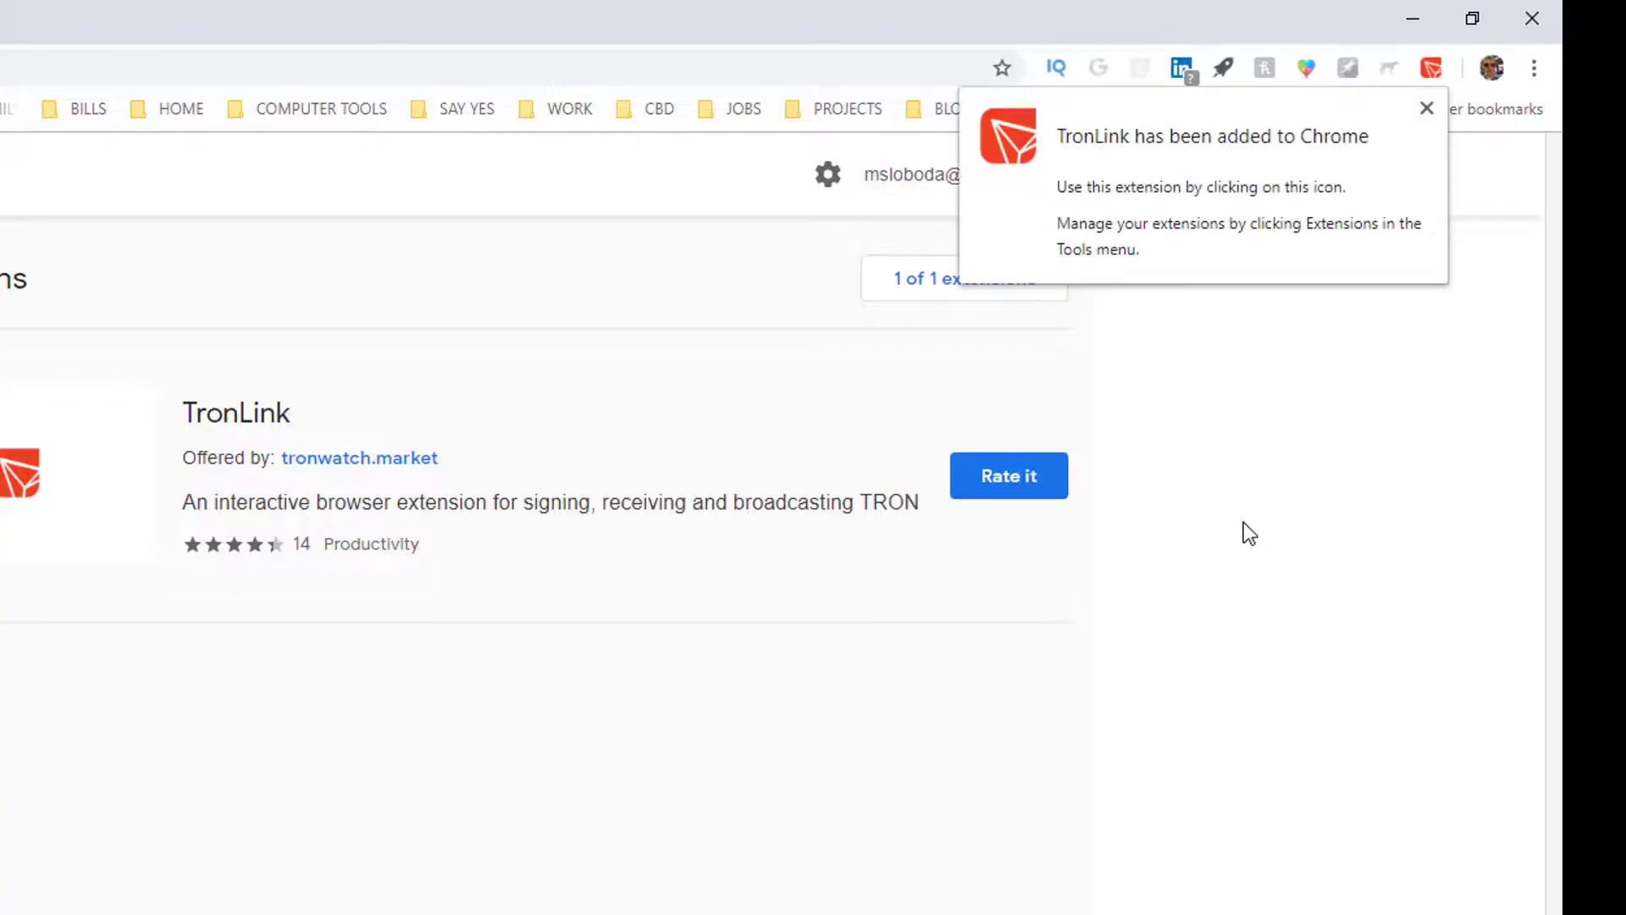
pyautogui.click(1426, 107)
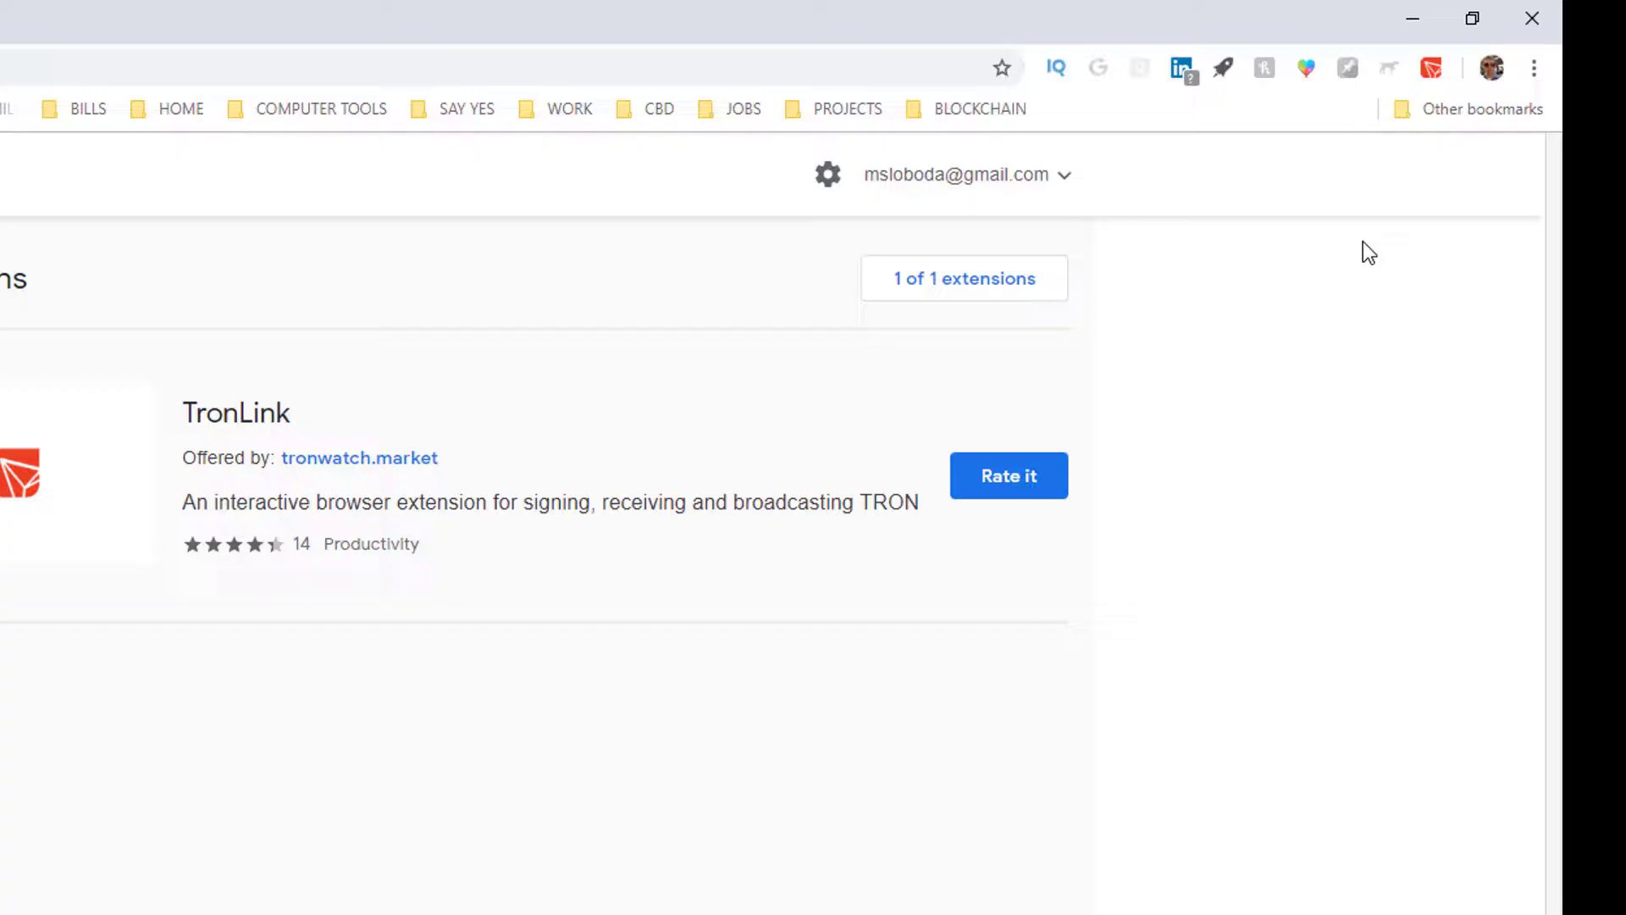
# Step: Create a new TronLink wallet with a repeated password and open its empty Default Account
pyautogui.click(1431, 68)
pyautogui.click(1132, 517)
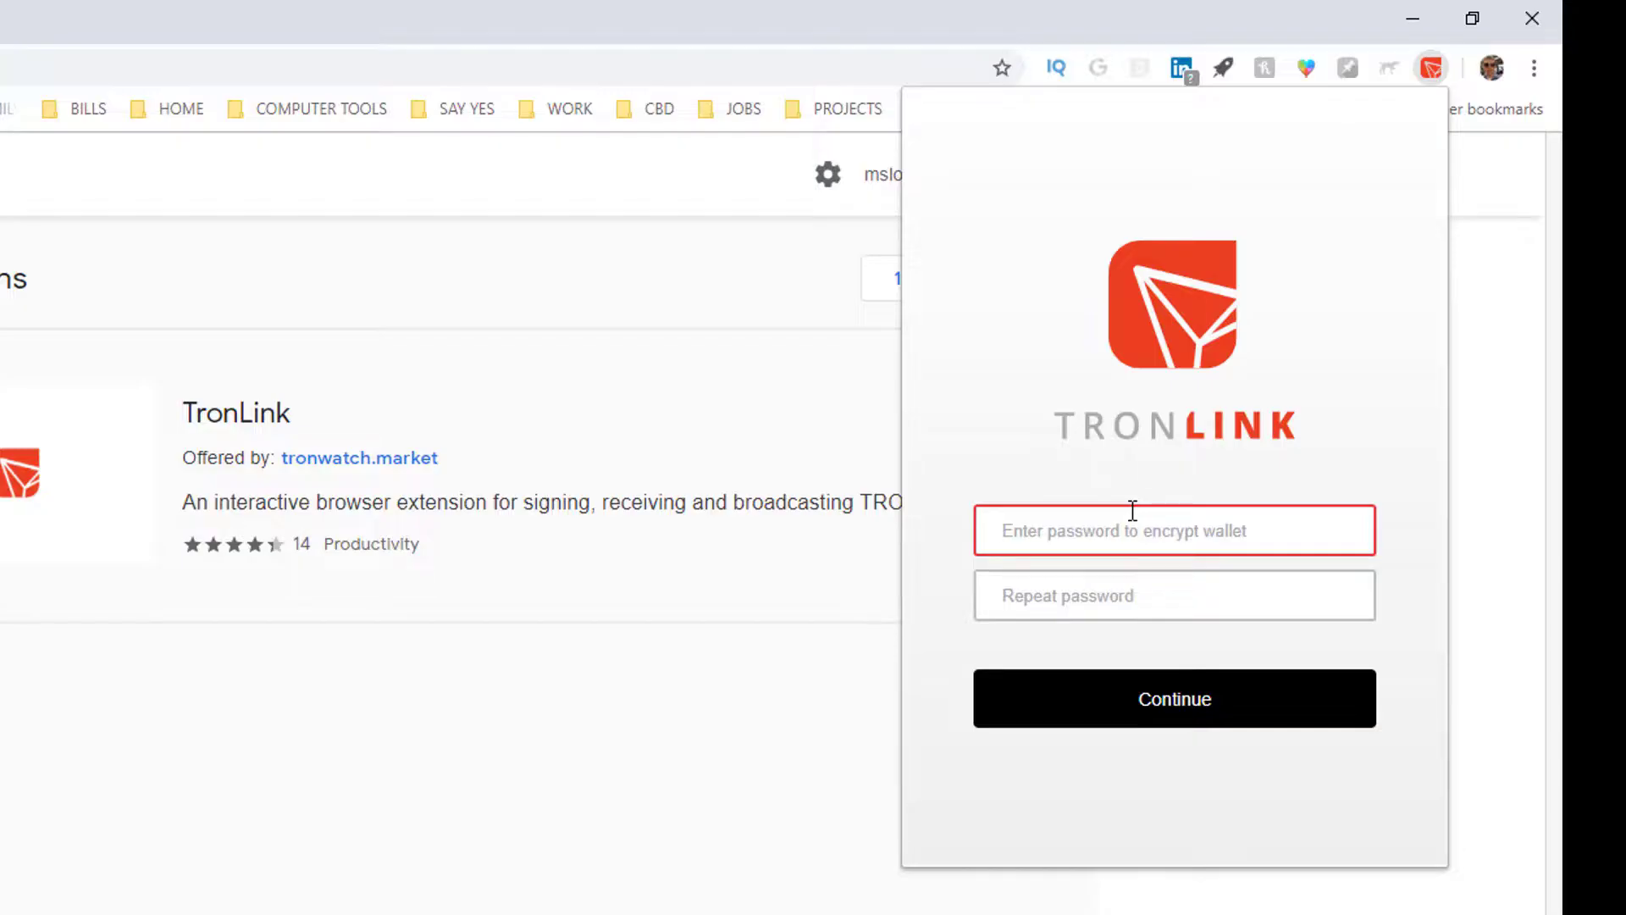
pyautogui.write('•••••')
pyautogui.press('Tab')
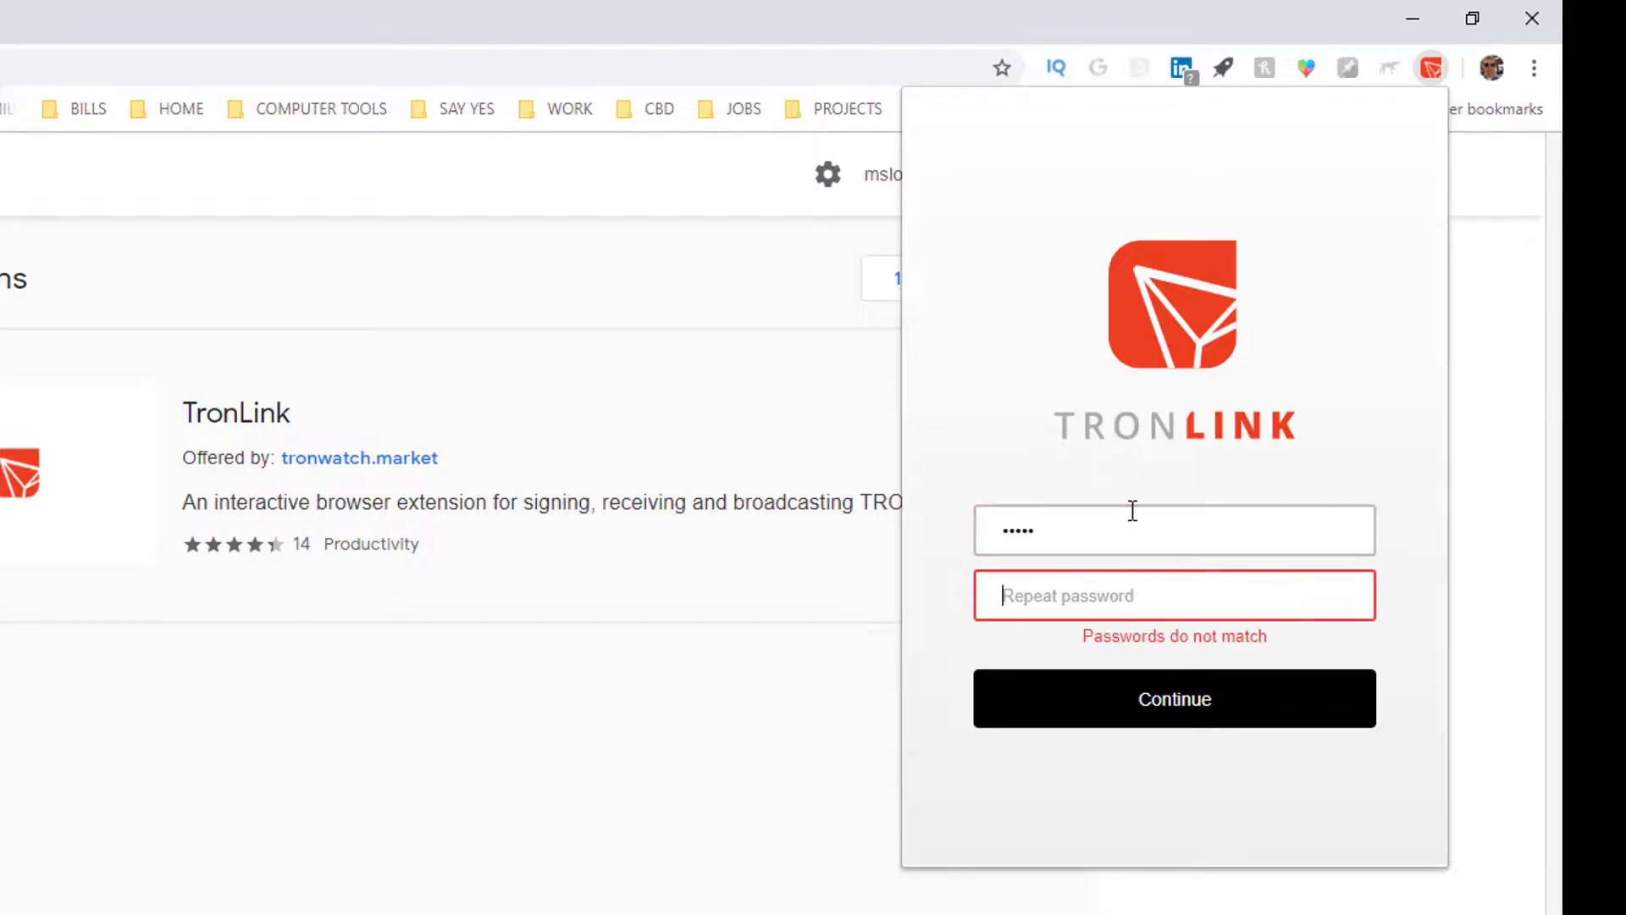
pyautogui.write('•••••')
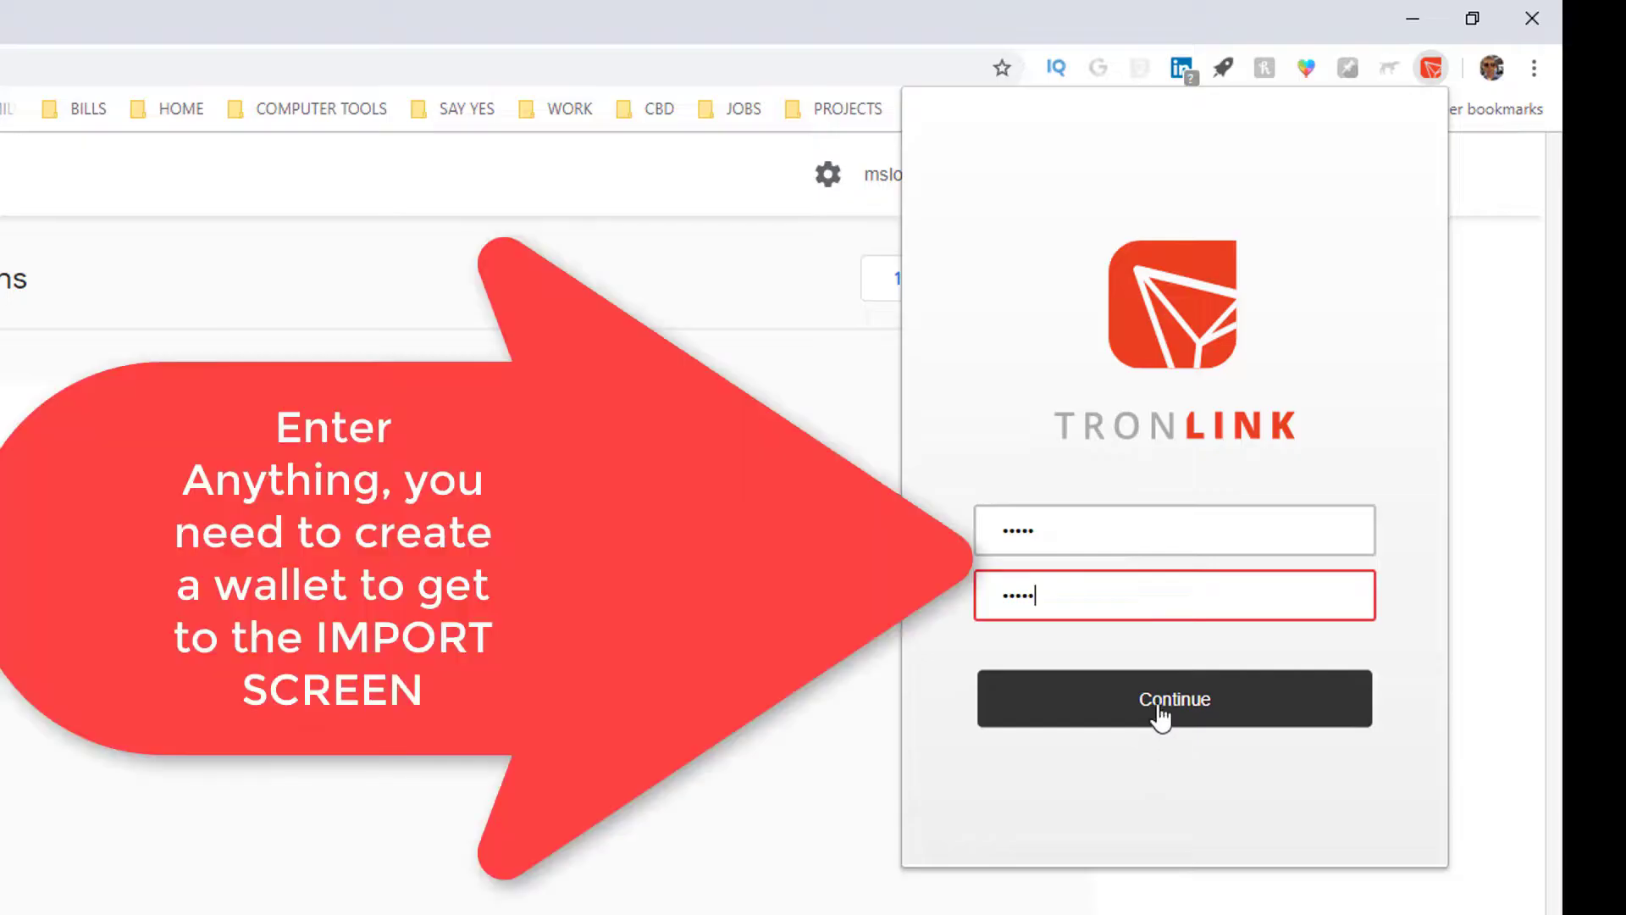
pyautogui.click(1181, 715)
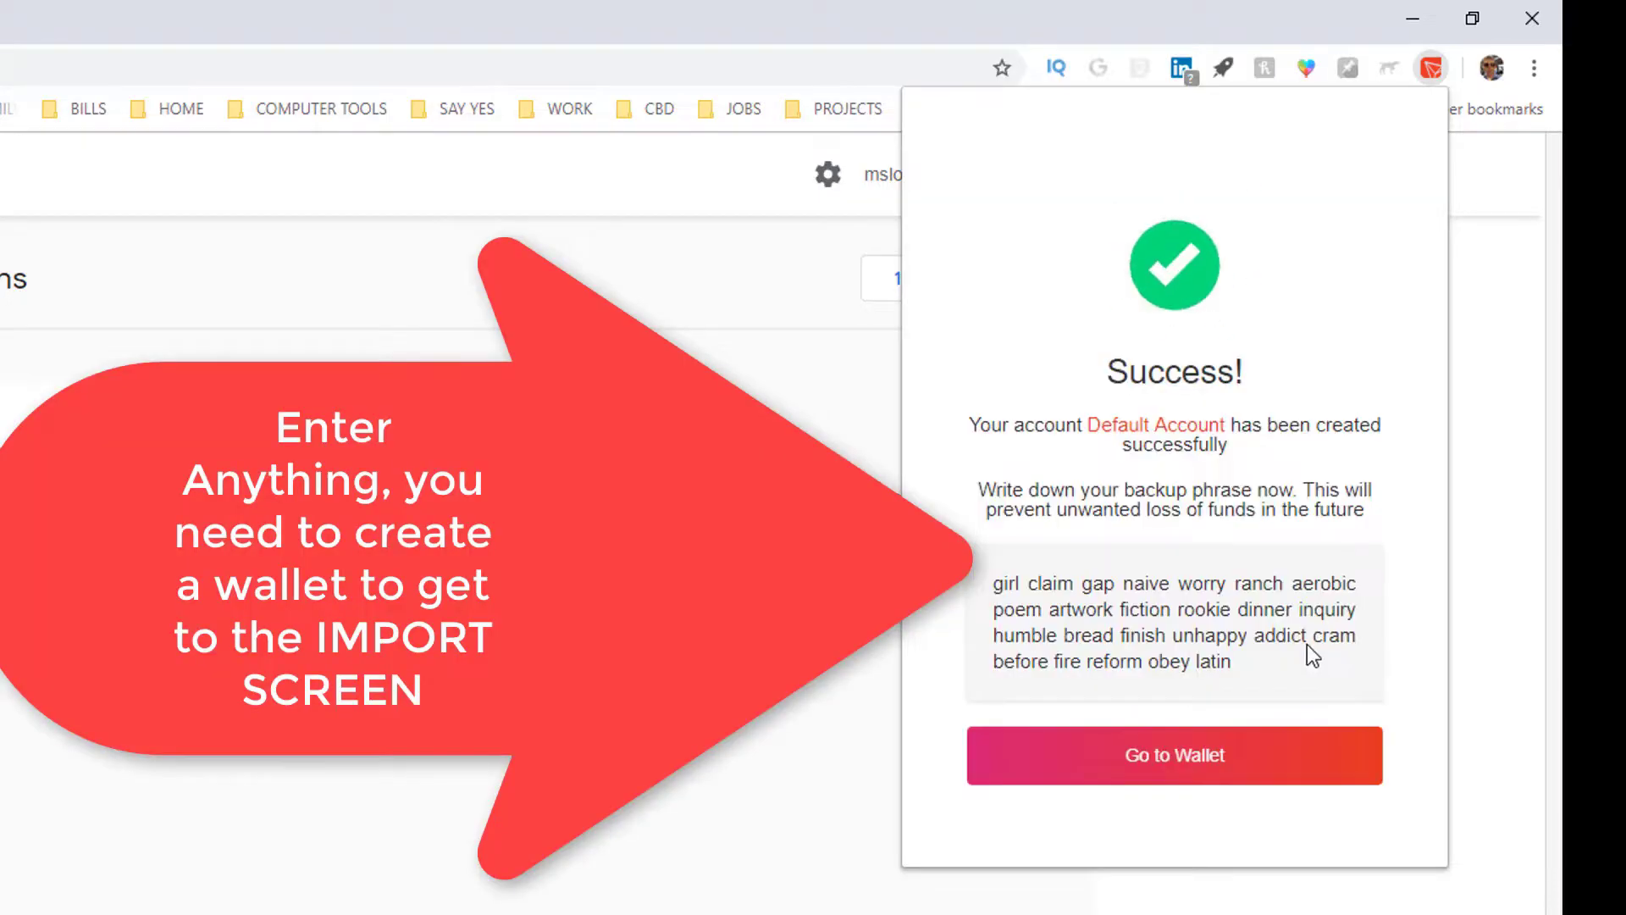
pyautogui.click(1176, 749)
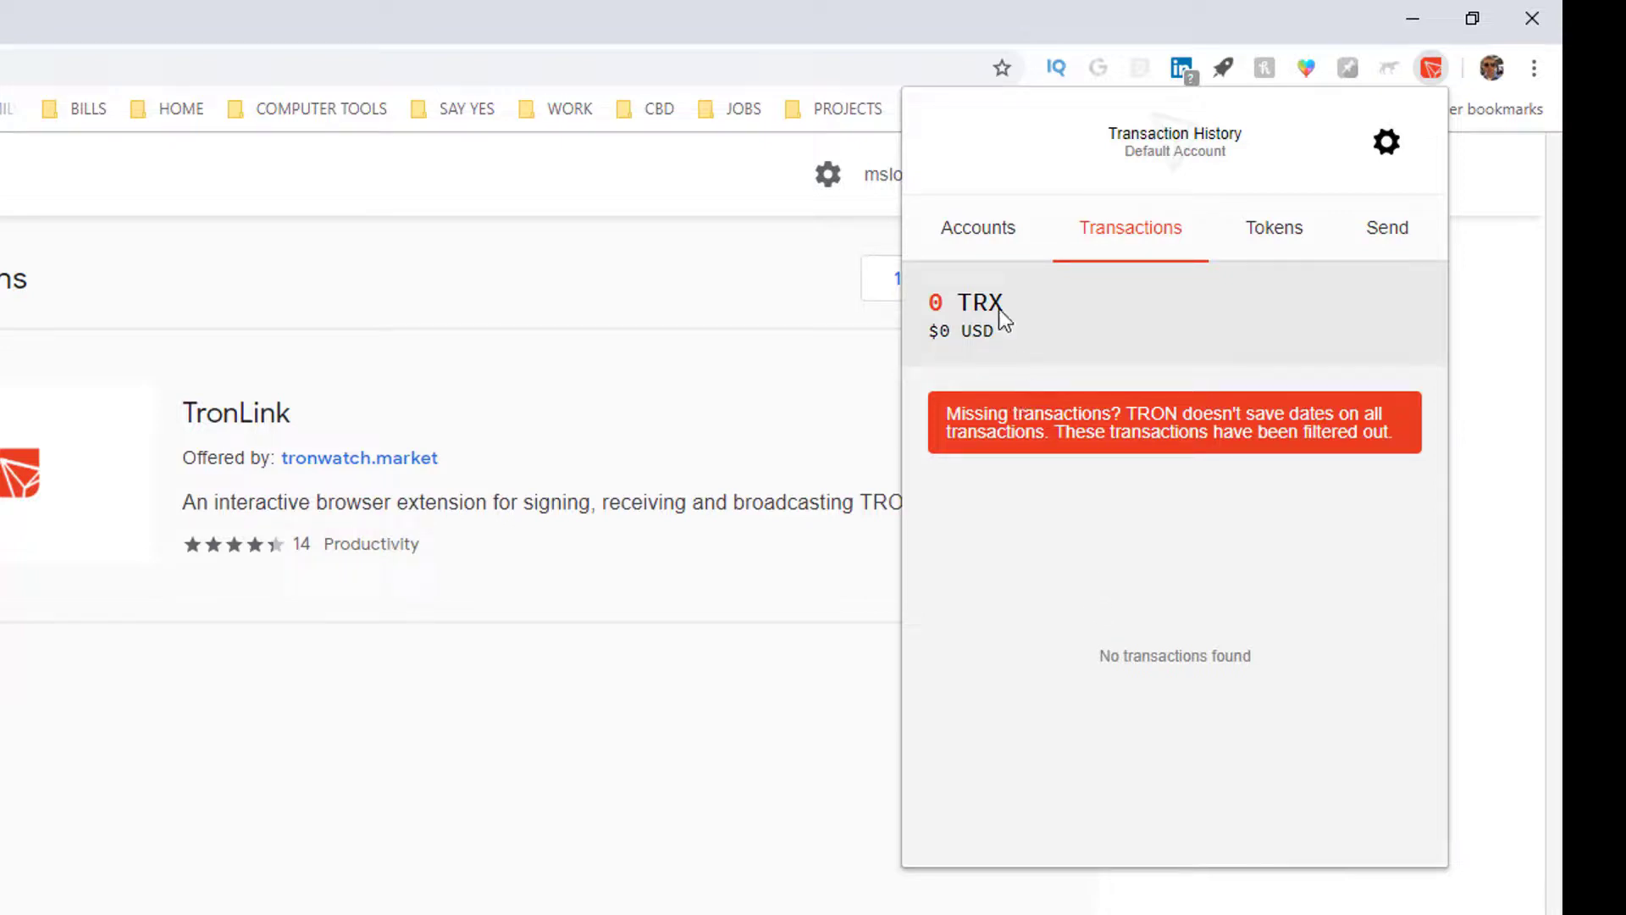
# Step: Open TronLink's account list and reach the Import Account screen
pyautogui.click(996, 247)
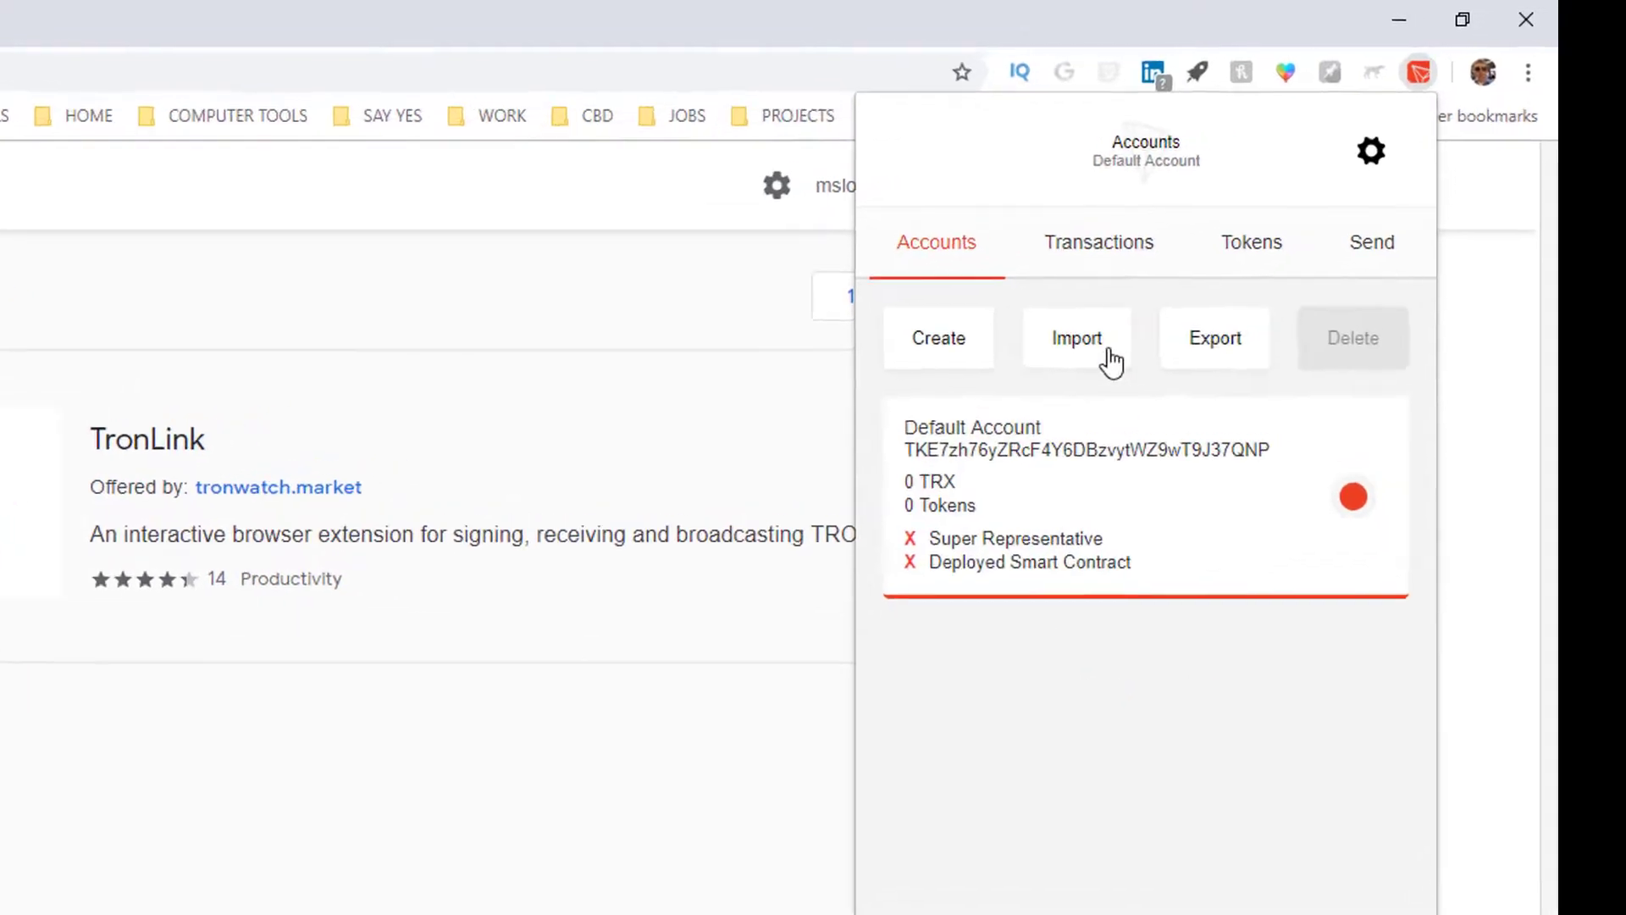
pyautogui.click(895, 477)
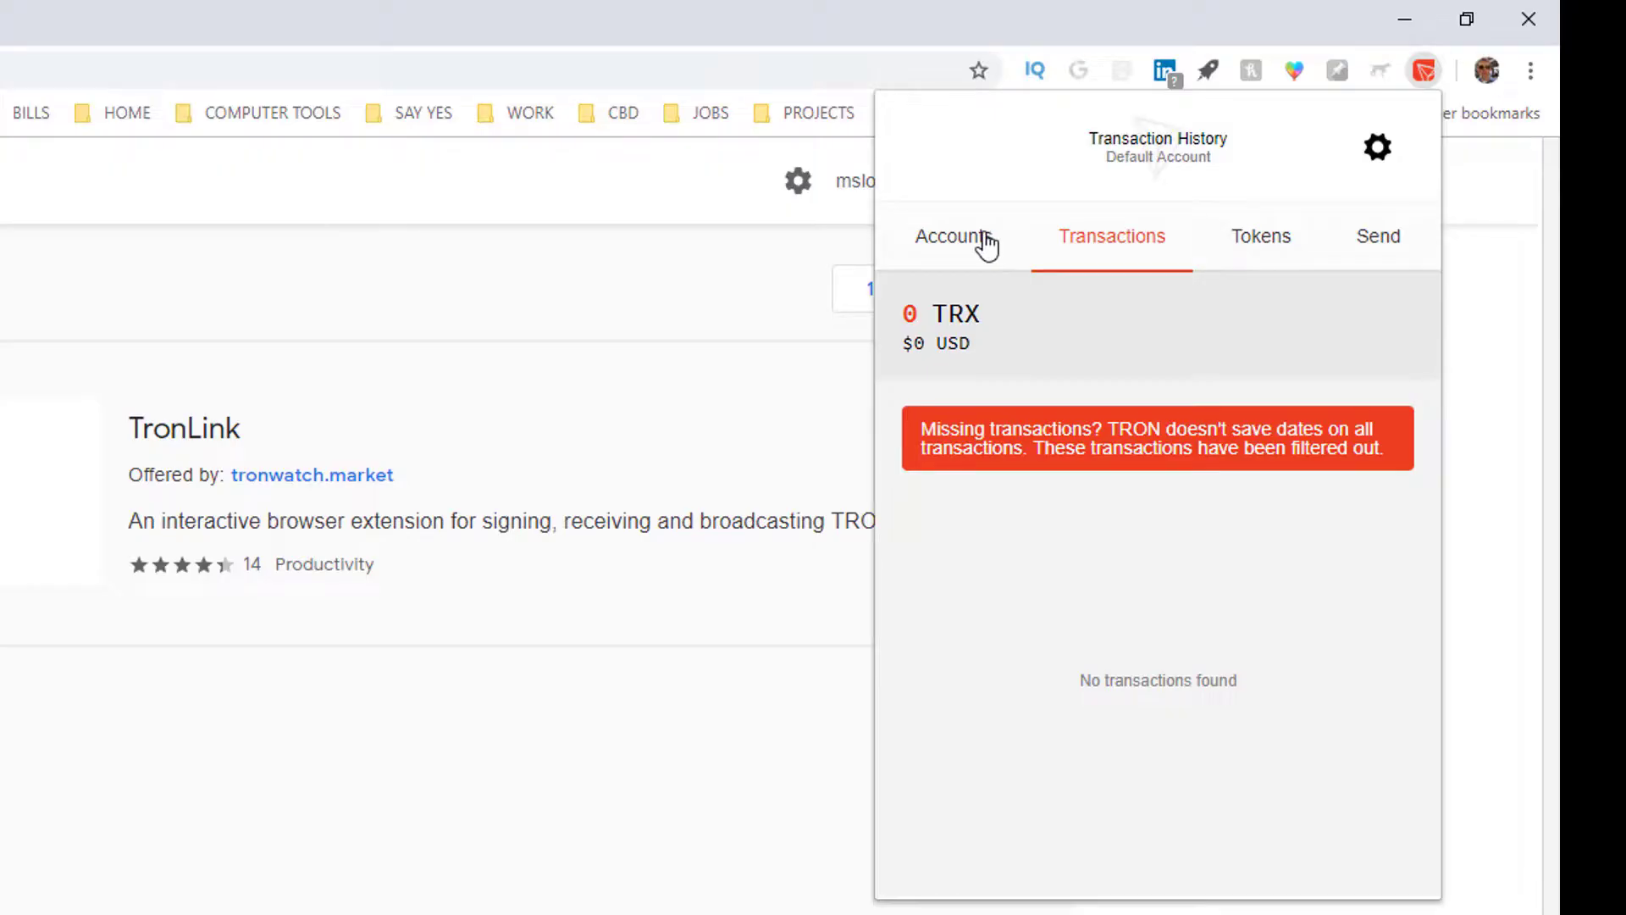
pyautogui.click(987, 240)
pyautogui.click(1095, 337)
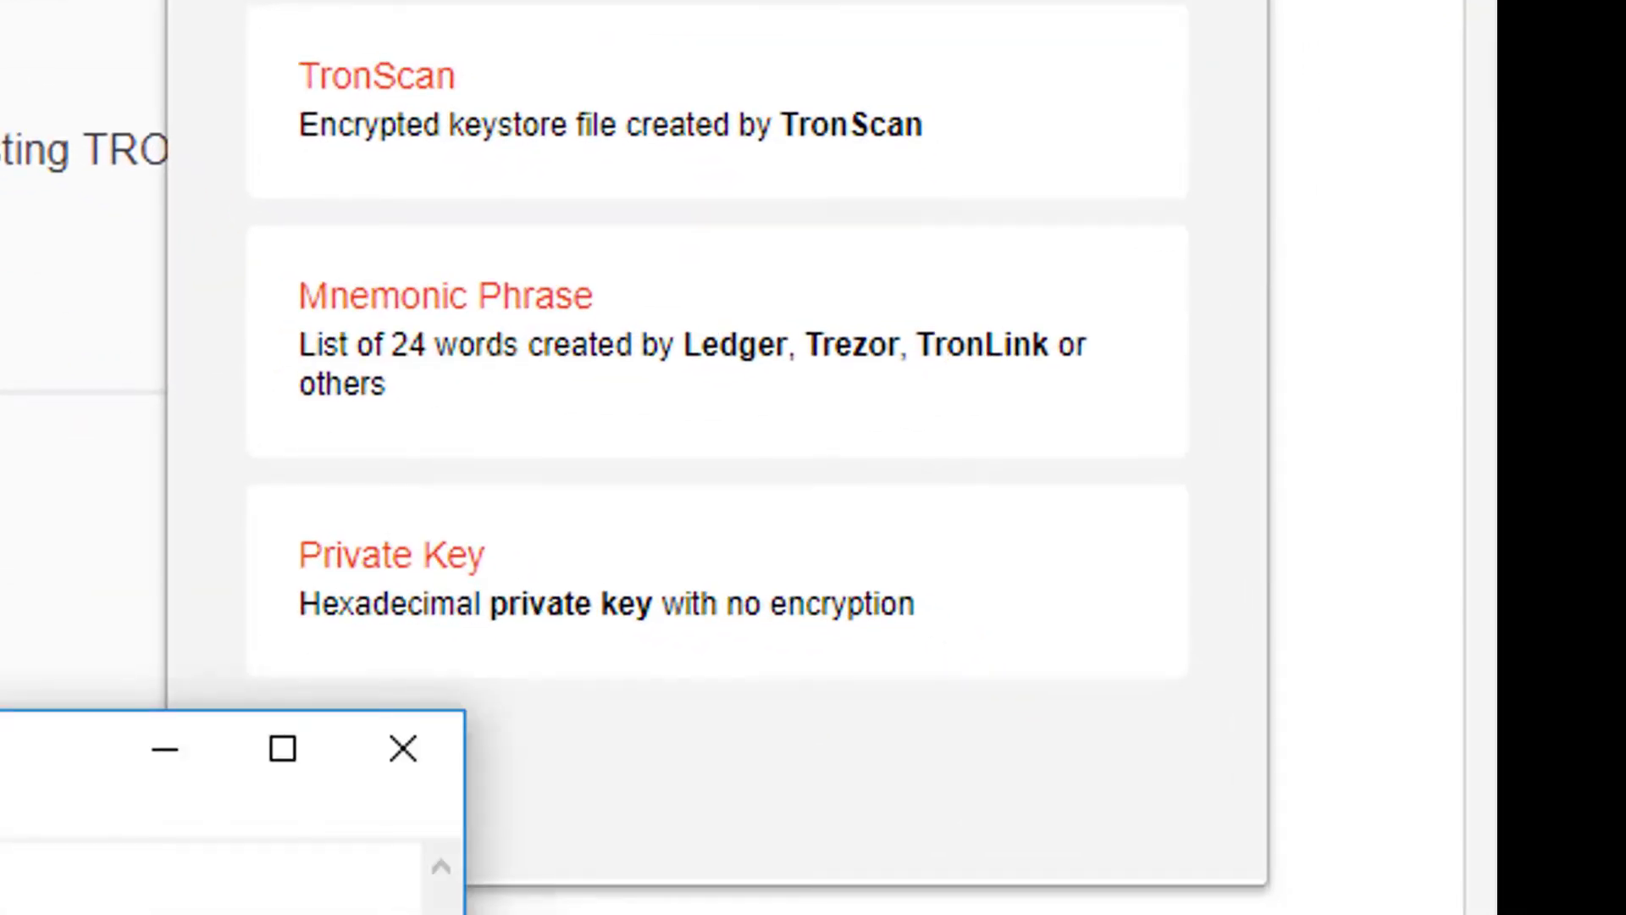
# Step: Paste the private key via Private Key import and name the account test
pyautogui.click(525, 617)
pyautogui.click(581, 191)
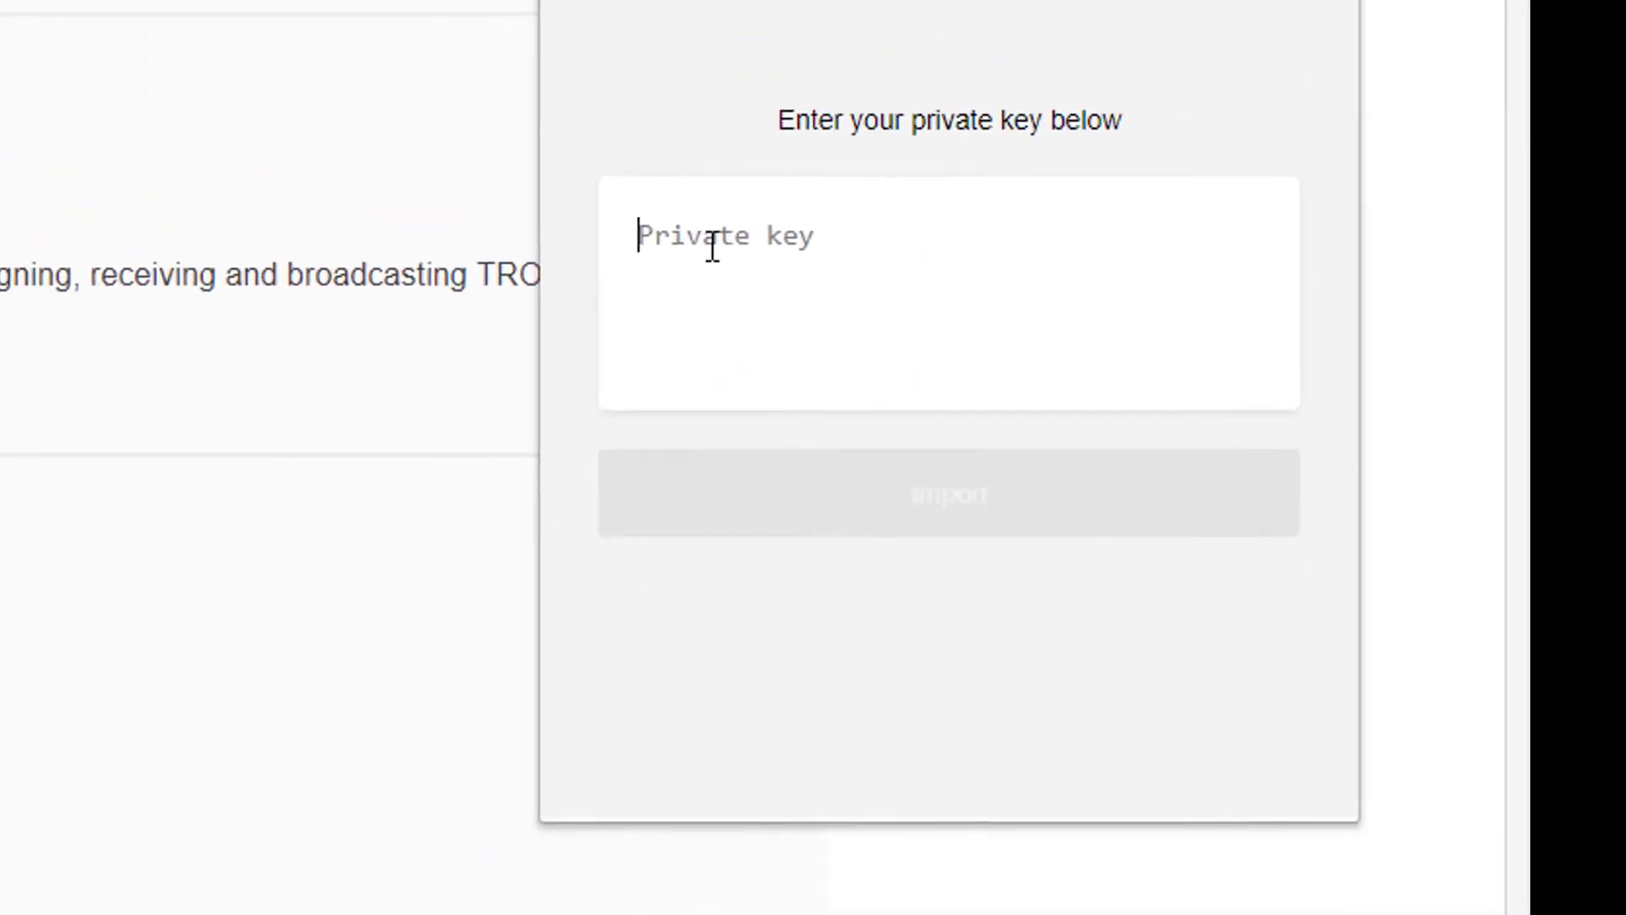
pyautogui.hotkey('ctrl', 'v')
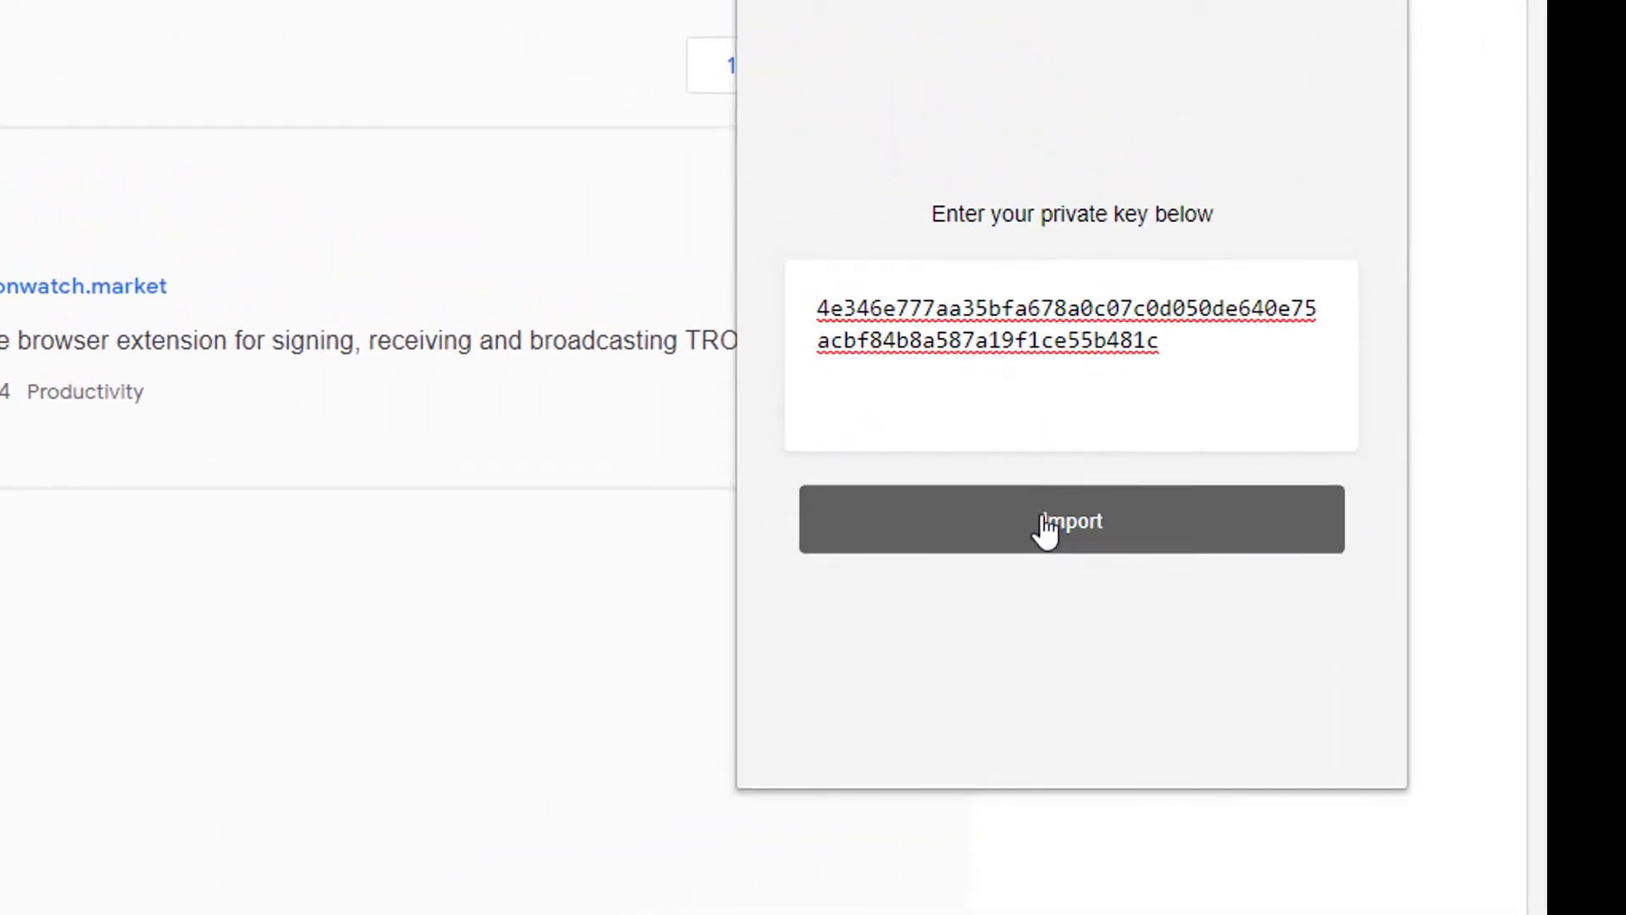
pyautogui.click(1047, 521)
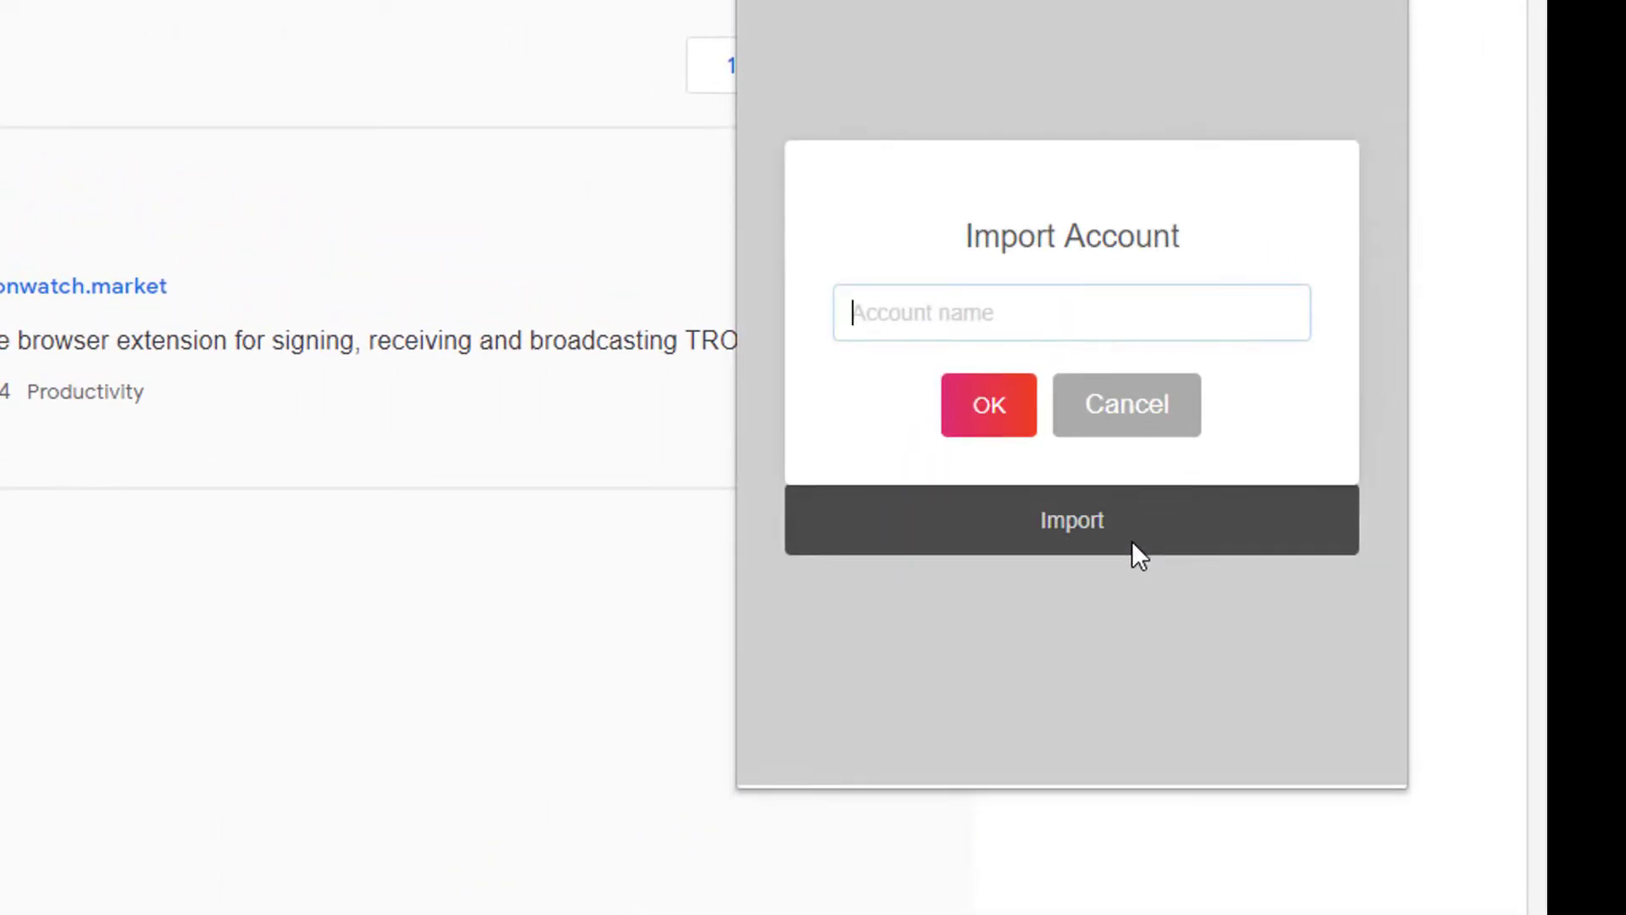
pyautogui.write('test')
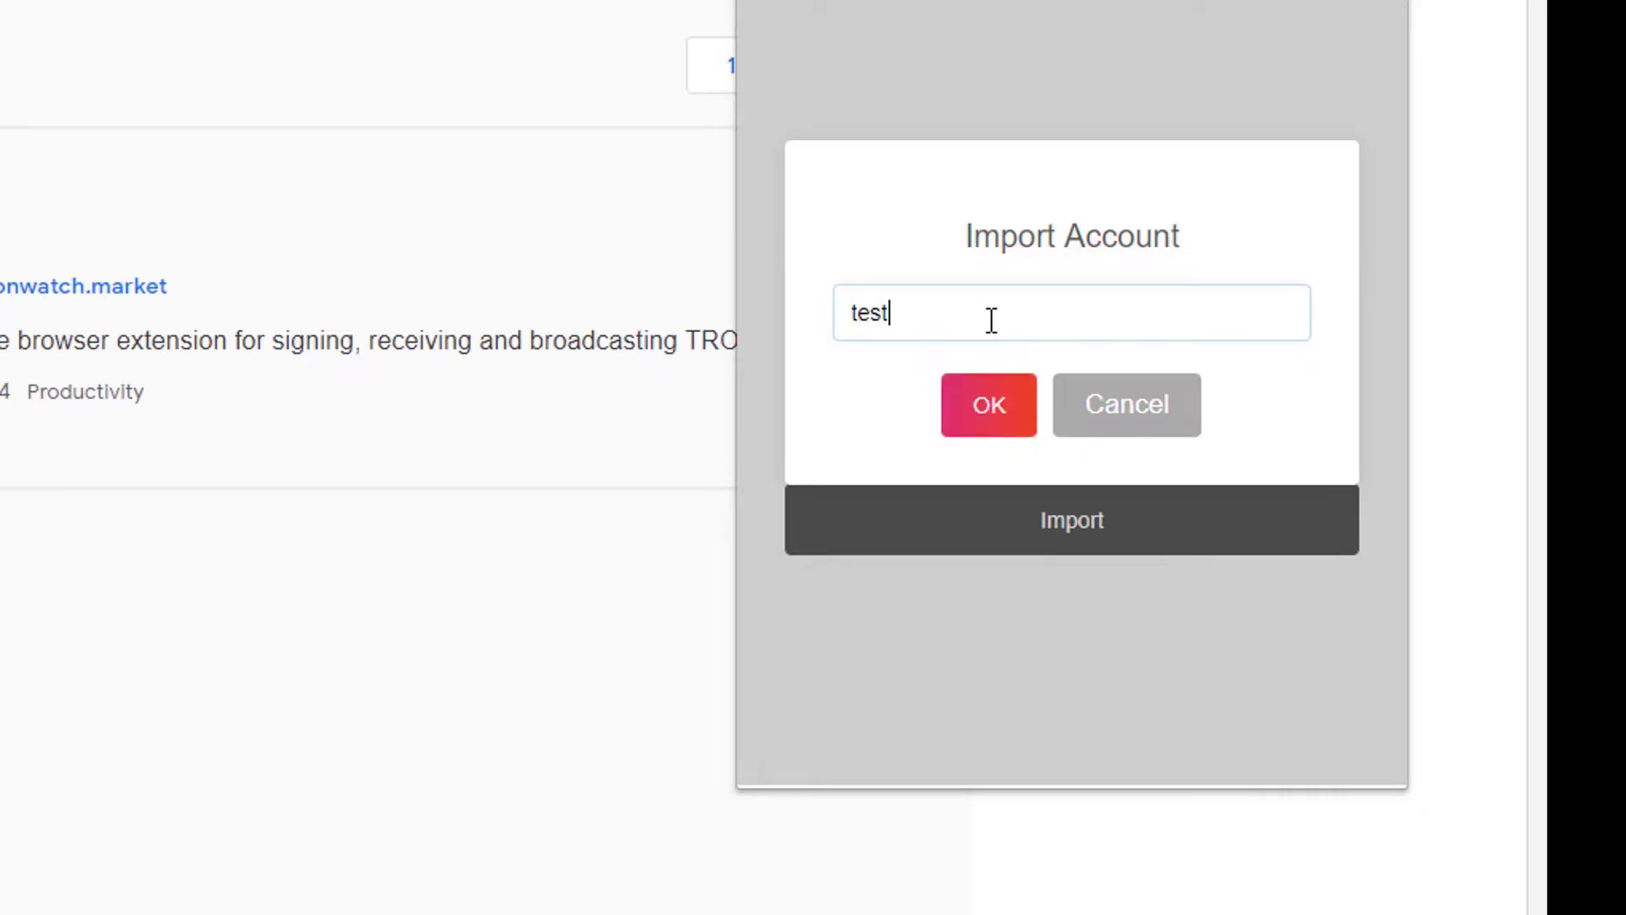
pyautogui.press('Return')
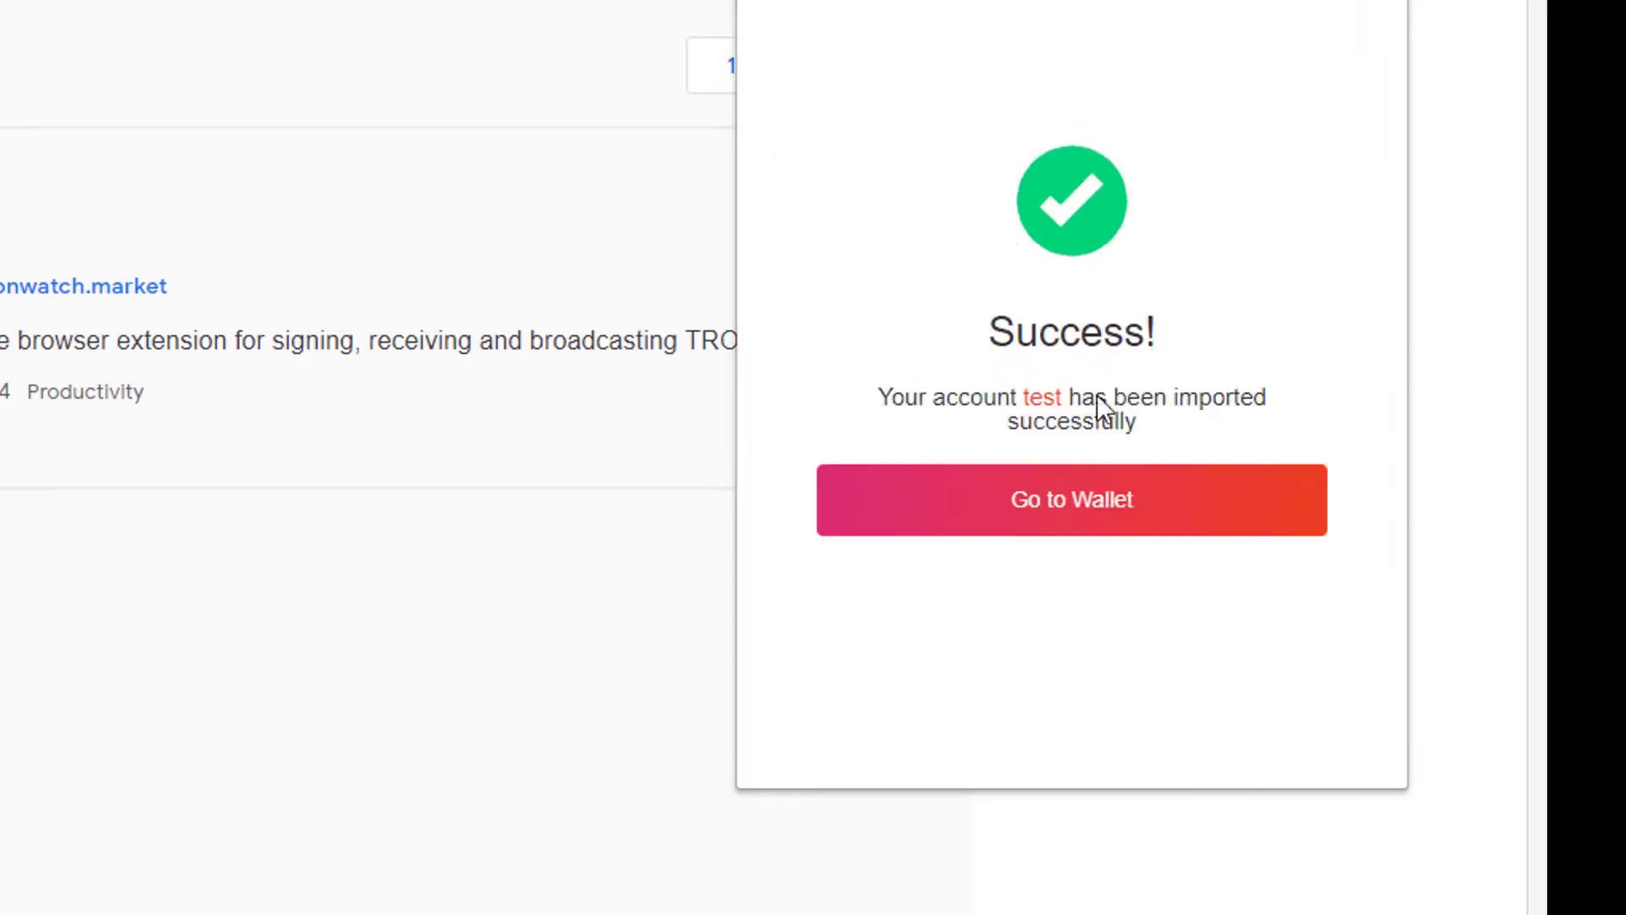
pyautogui.click(1090, 499)
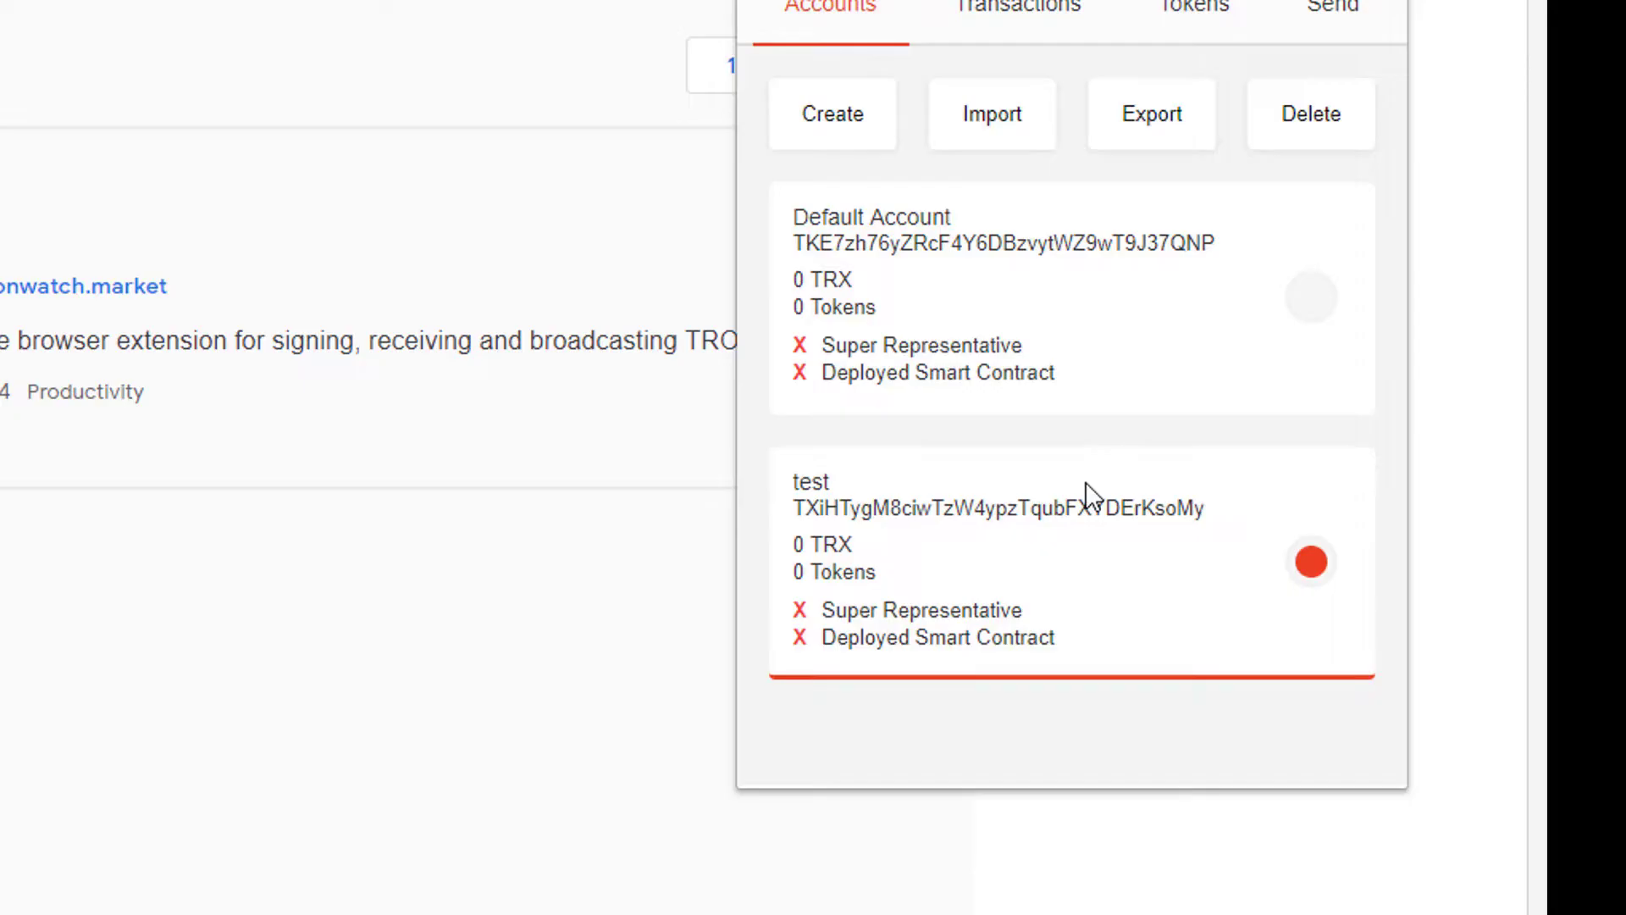